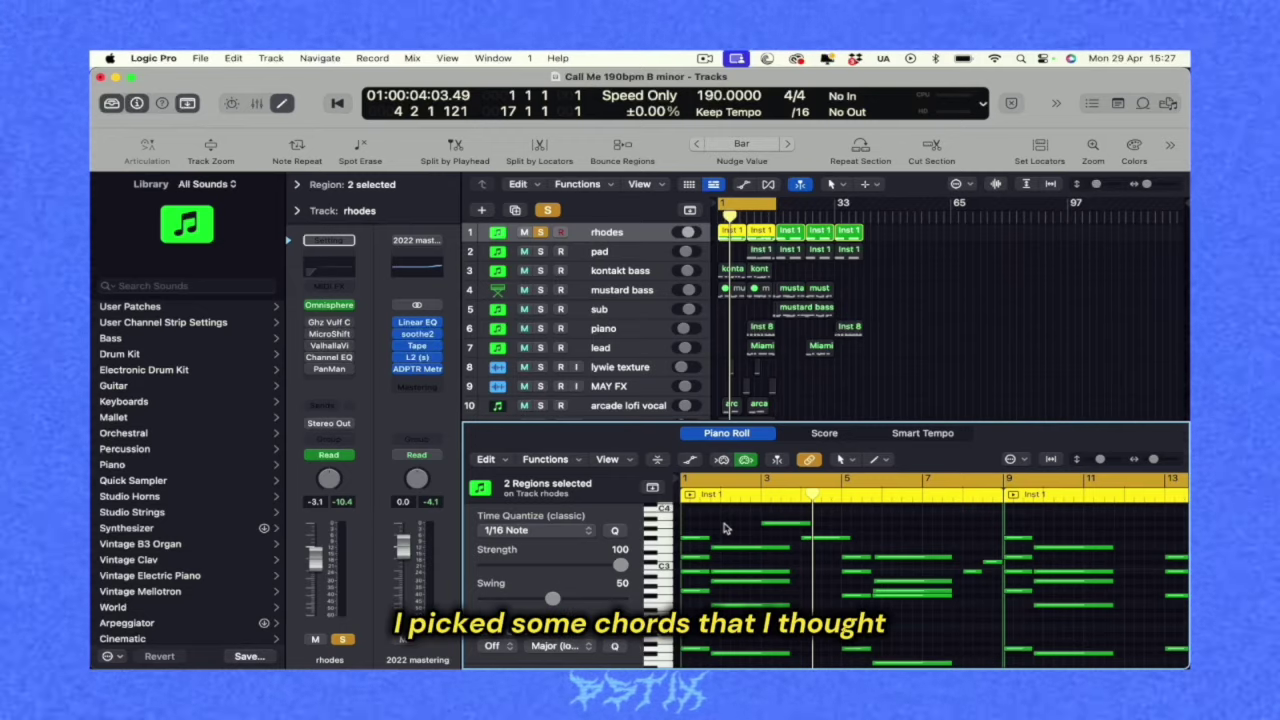
# Step: Reduce the piano roll's vertical zoom to view the rhodes chords and play them back
pyautogui.scroll(-1, 724, 530)
pyautogui.scroll(-2, 724, 533)
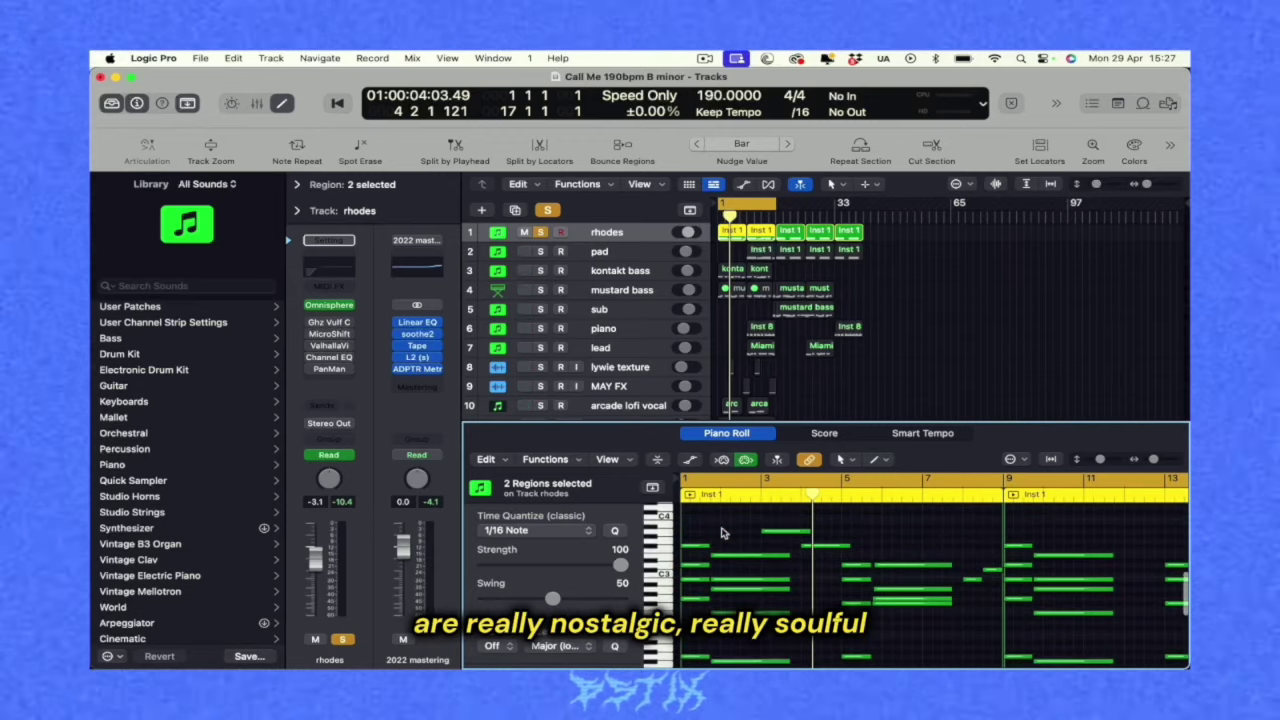
pyautogui.moveTo(1101, 460); pyautogui.dragTo(1094, 460)
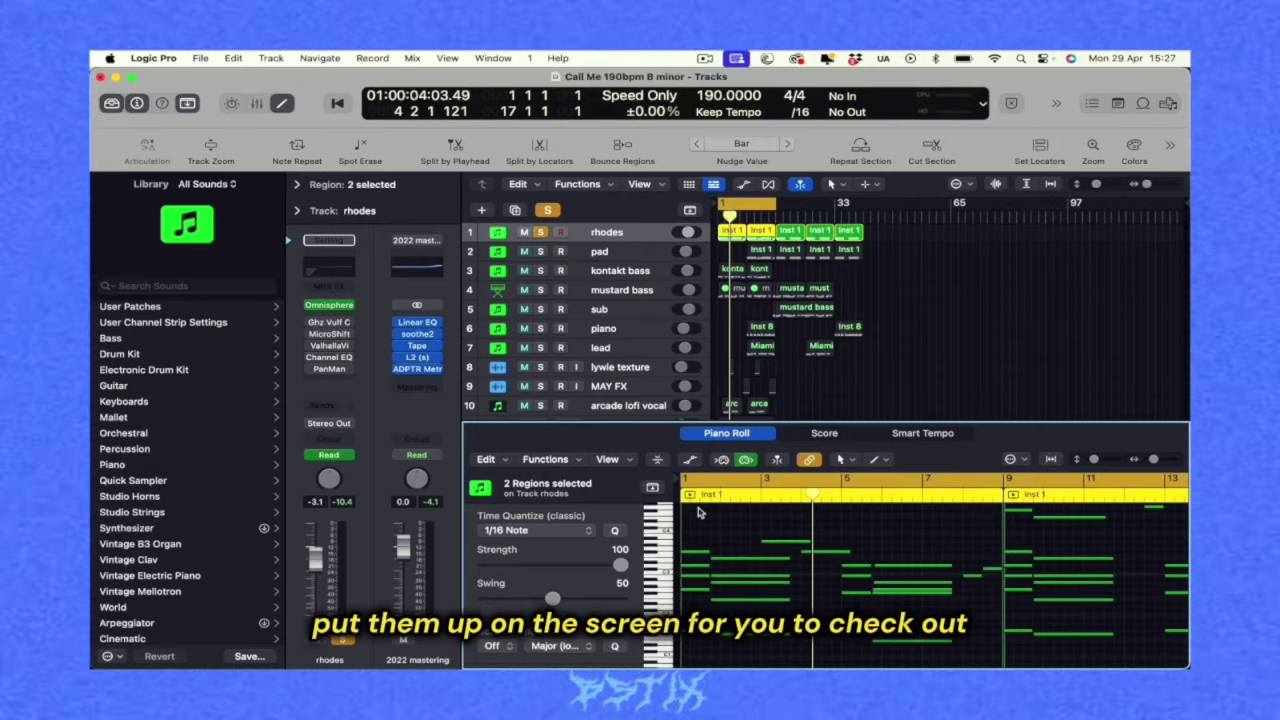
pyautogui.press('space')
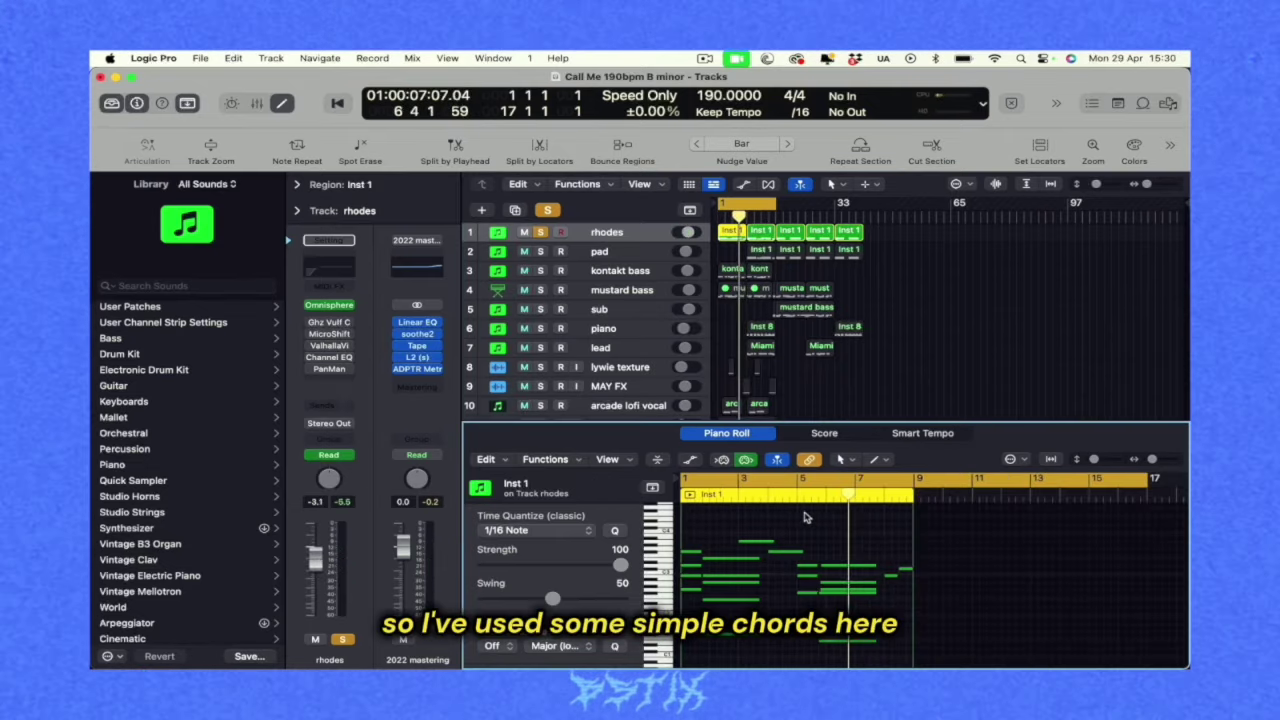
# Step: Examine the chord voicings in the first rhodes region, auditioning notes of the G major 7th chord
pyautogui.scroll(3, 806, 517)
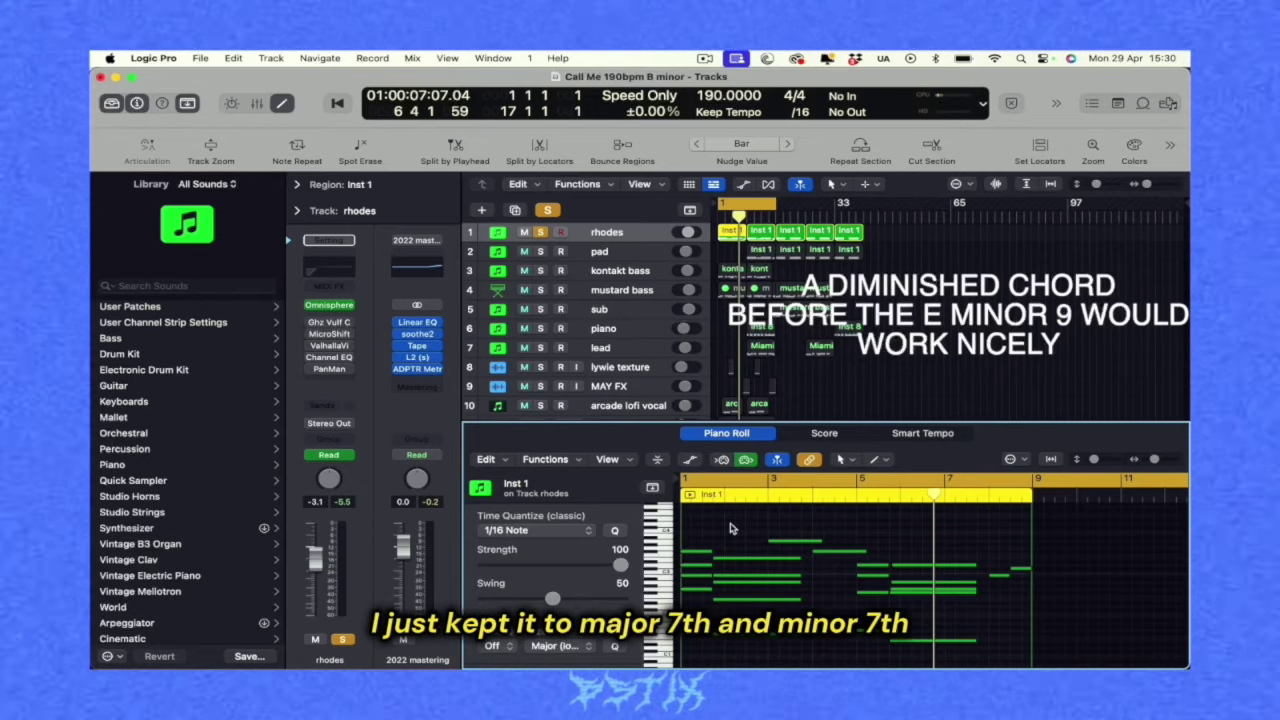
pyautogui.scroll(-2, 800, 560)
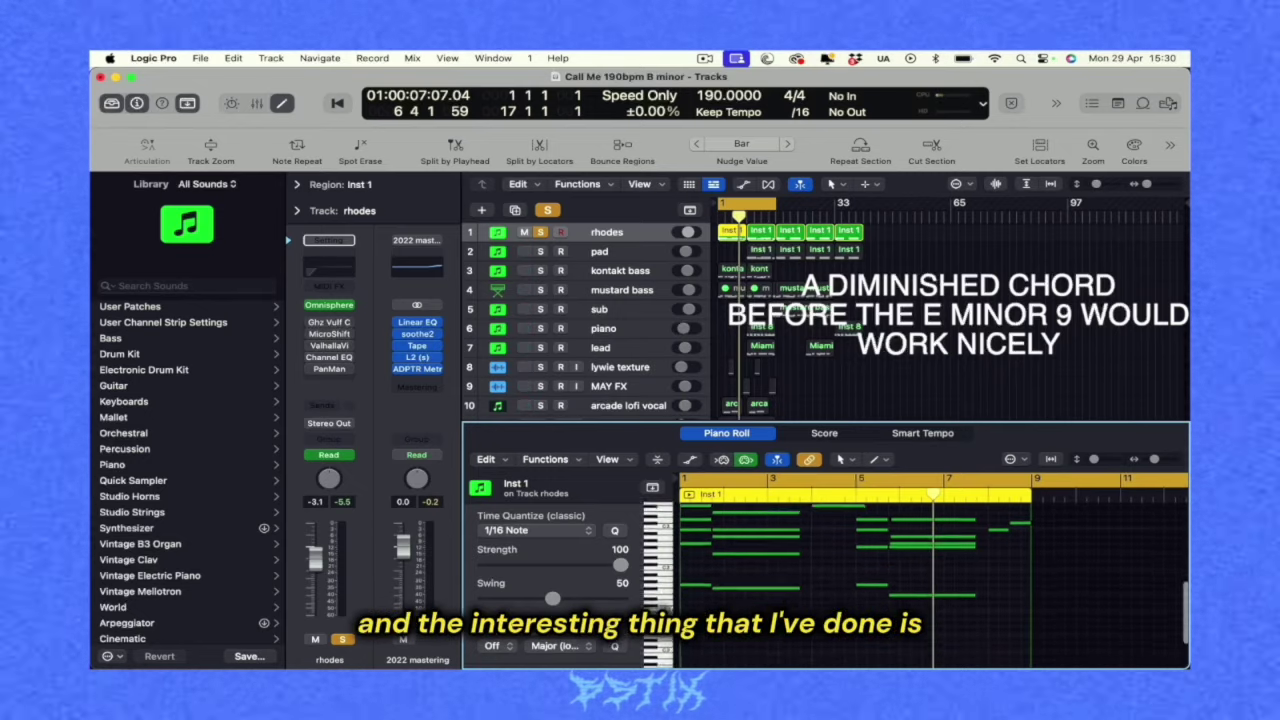
pyautogui.moveTo(880, 550); pyautogui.dragTo(880, 605)
pyautogui.click(880, 605)
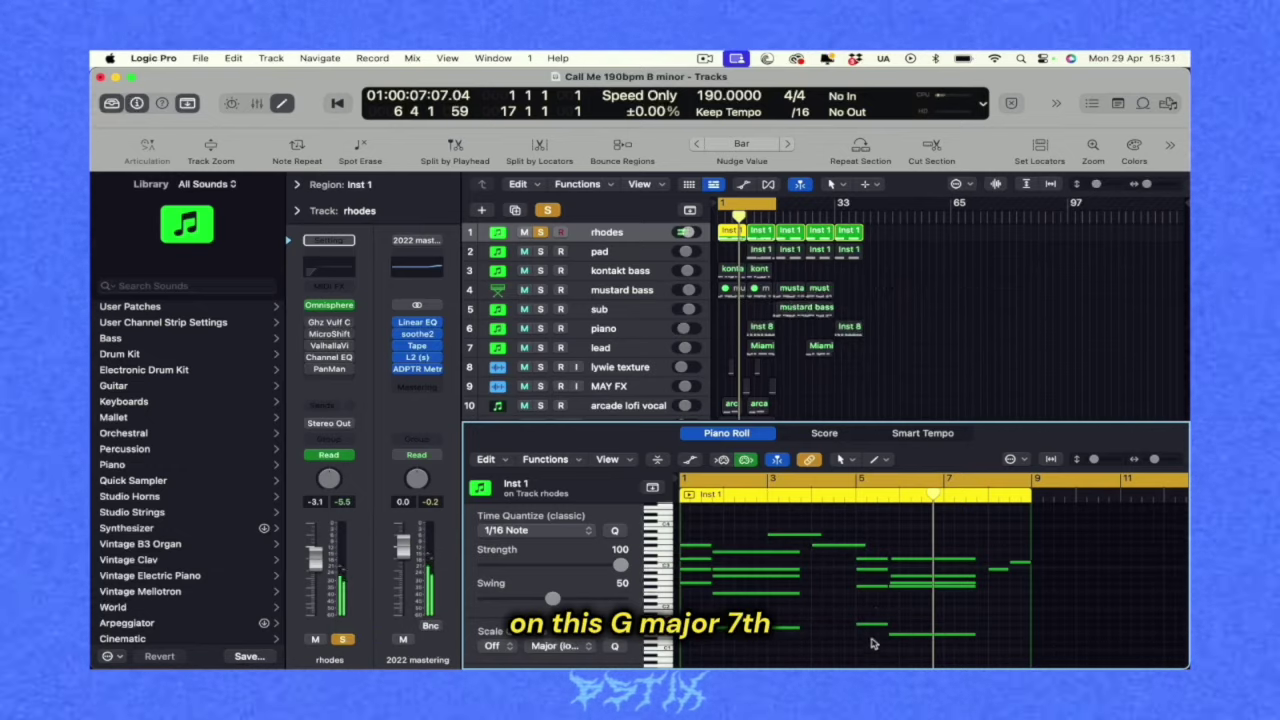
pyautogui.moveTo(875, 563); pyautogui.dragTo(873, 554)
pyautogui.moveTo(690, 528); pyautogui.dragTo(696, 638)
pyautogui.click(865, 580)
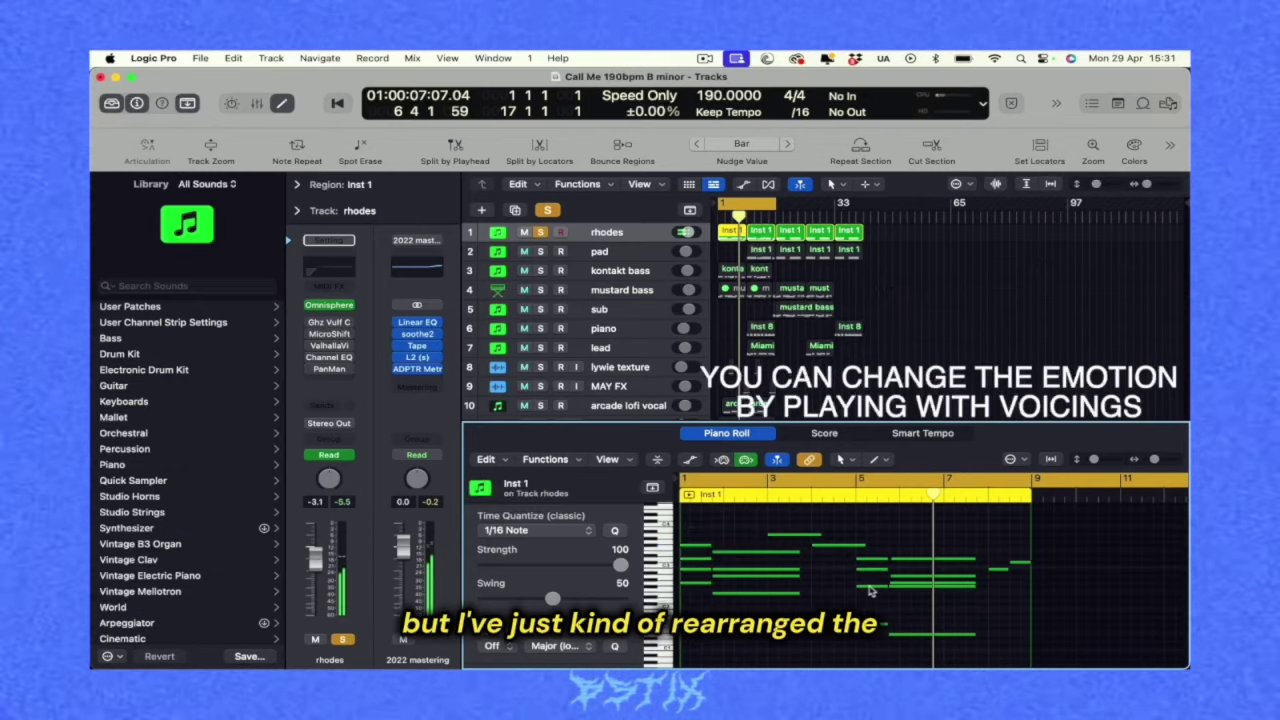
pyautogui.scroll(2, 883, 620)
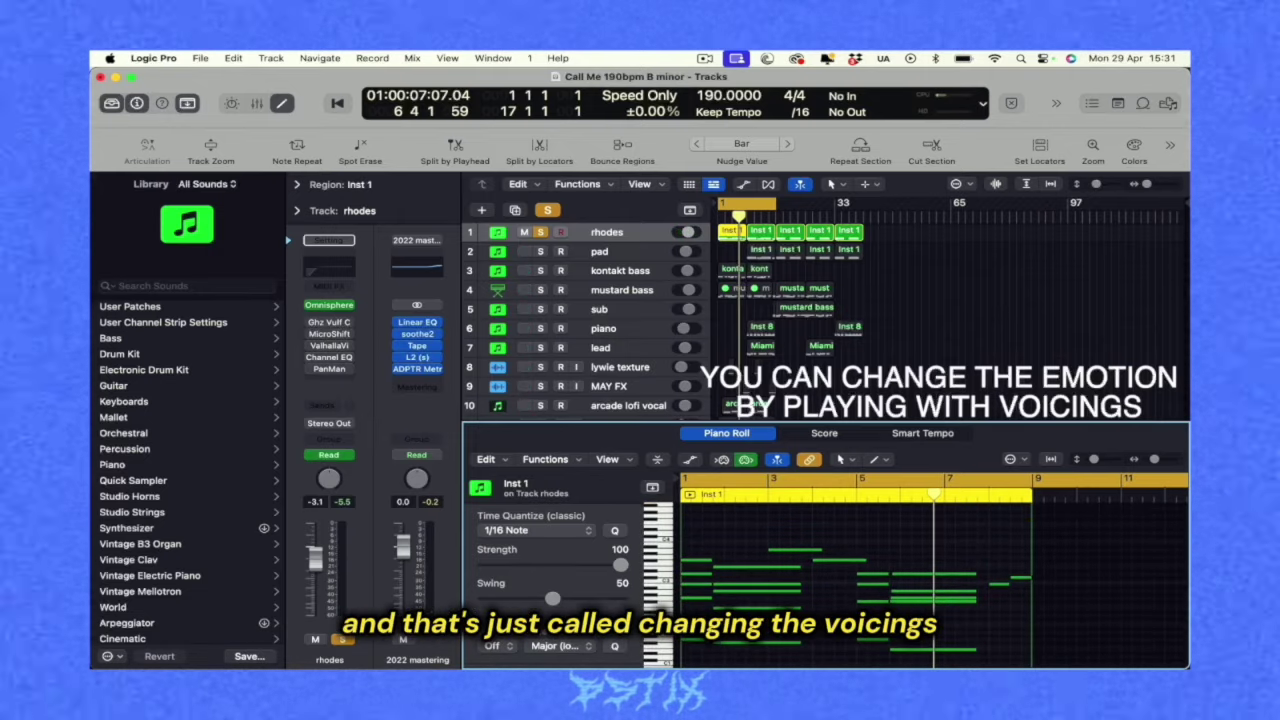
# Step: View the Omnisphere patch used on the rhodes track, then close the instrument window
pyautogui.press('v')
pyautogui.moveTo(780, 238); pyautogui.dragTo(642, 97)
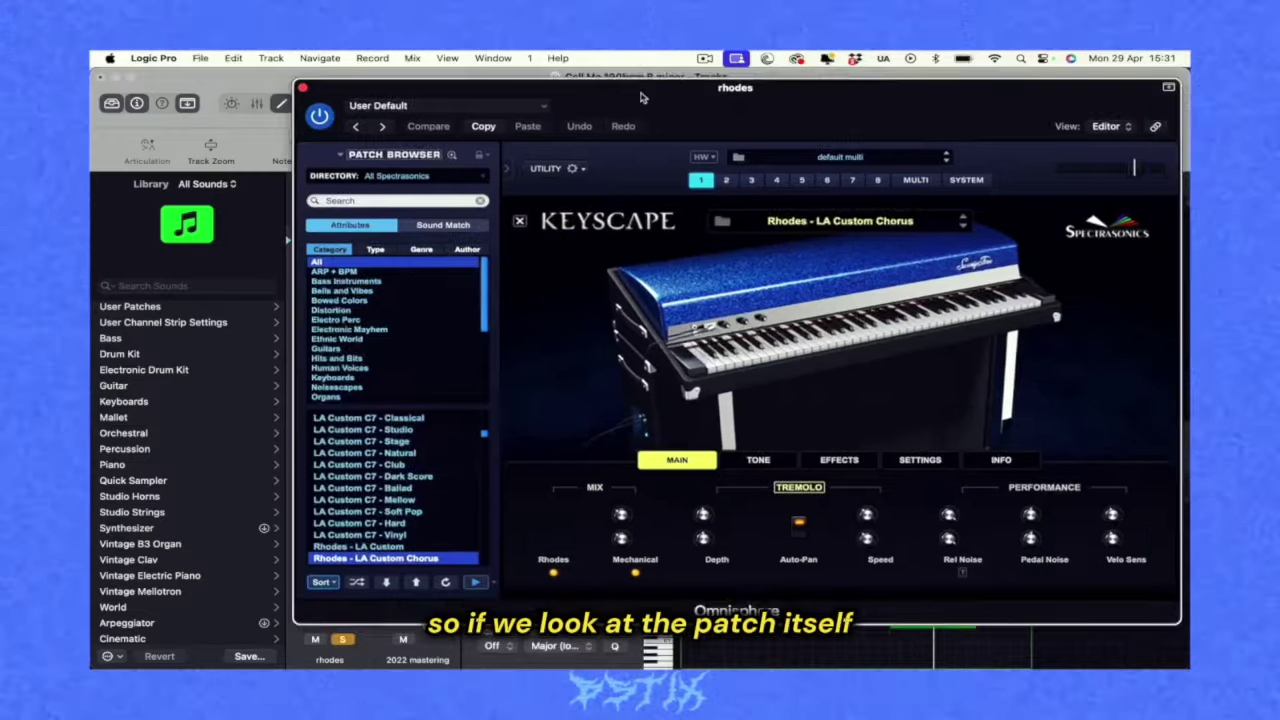
pyautogui.click(303, 89)
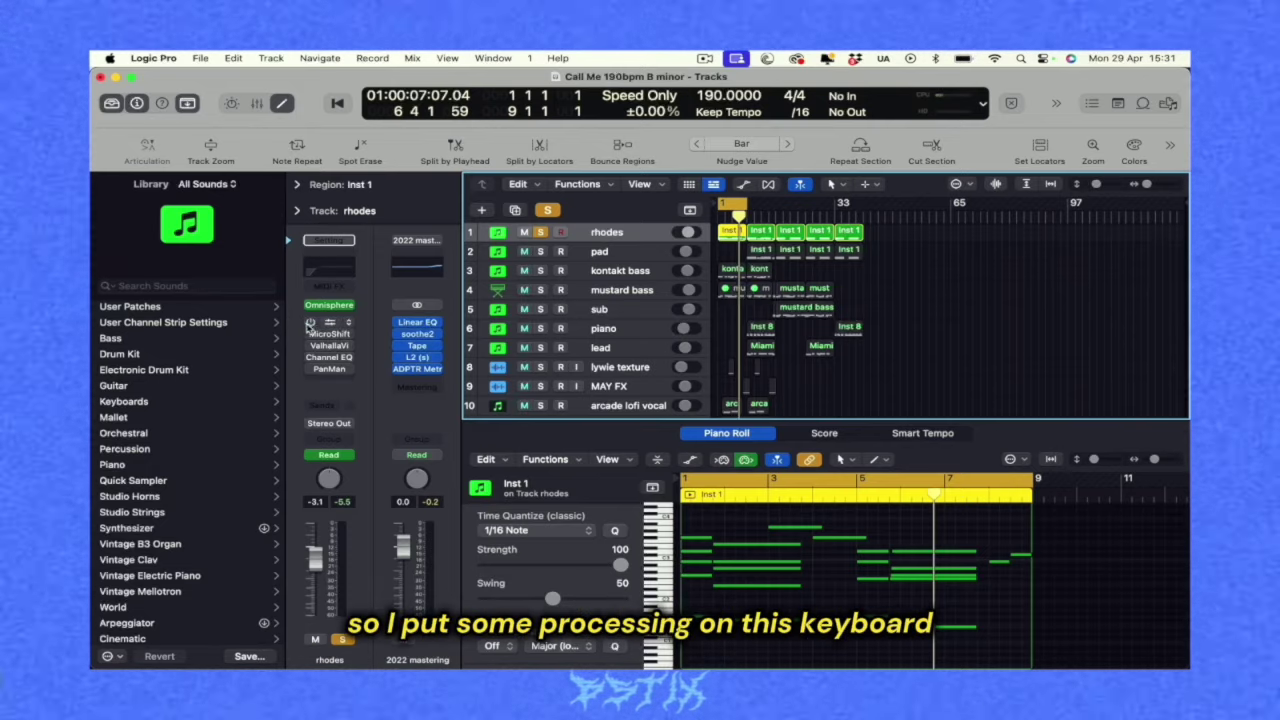
# Step: Enable Ghz Vulf Compressor 3 on the rhodes track, move its window clear of the track list and play the chords
pyautogui.click(329, 326)
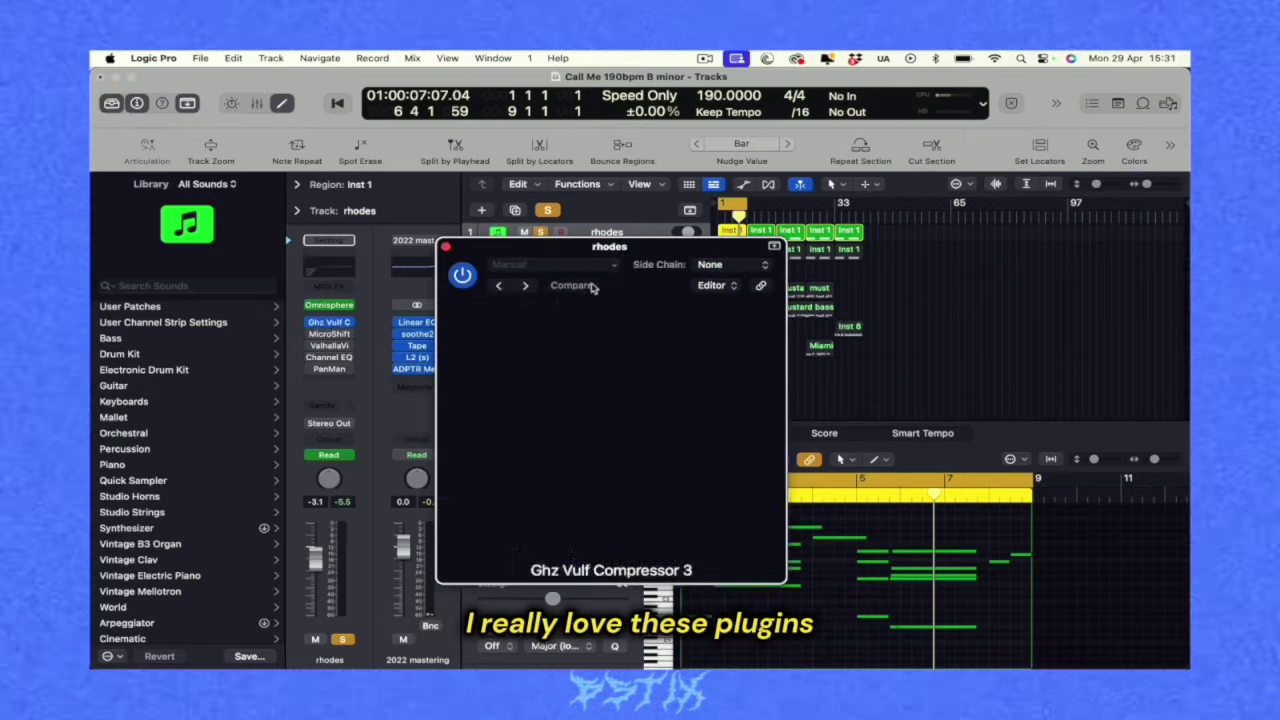
pyautogui.moveTo(625, 245); pyautogui.dragTo(565, 171)
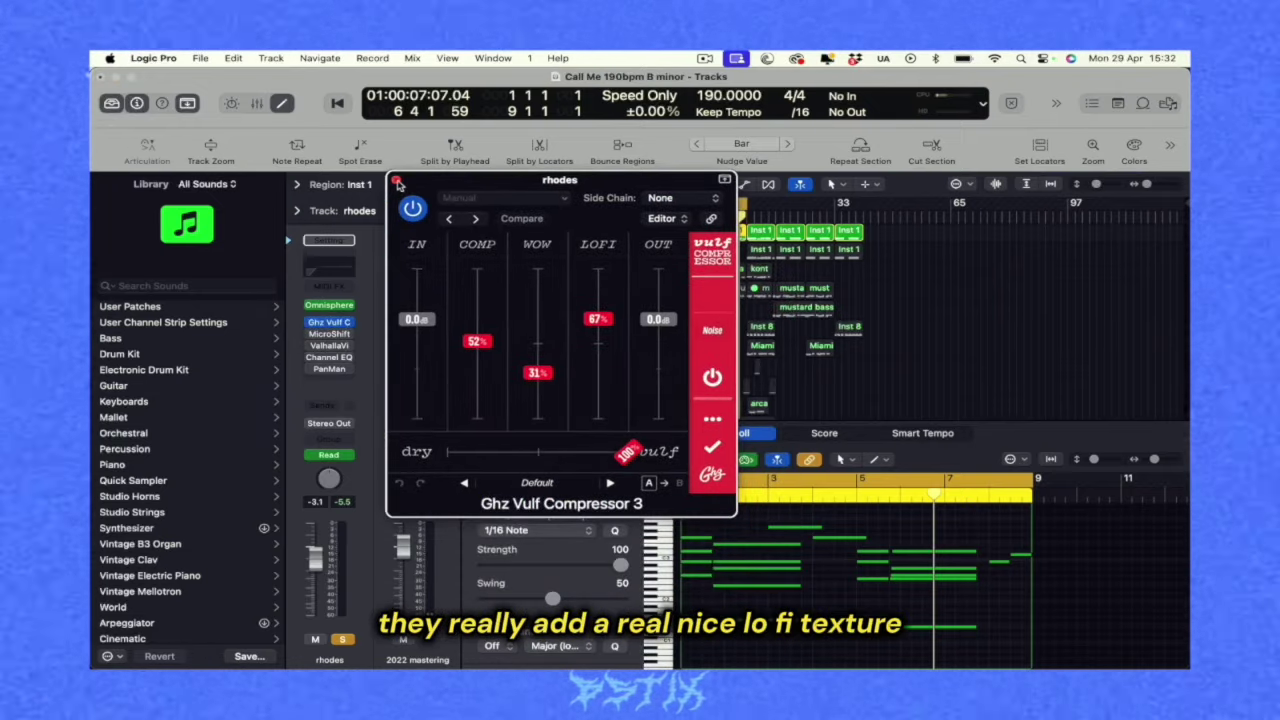
pyautogui.moveTo(396, 183); pyautogui.dragTo(767, 86)
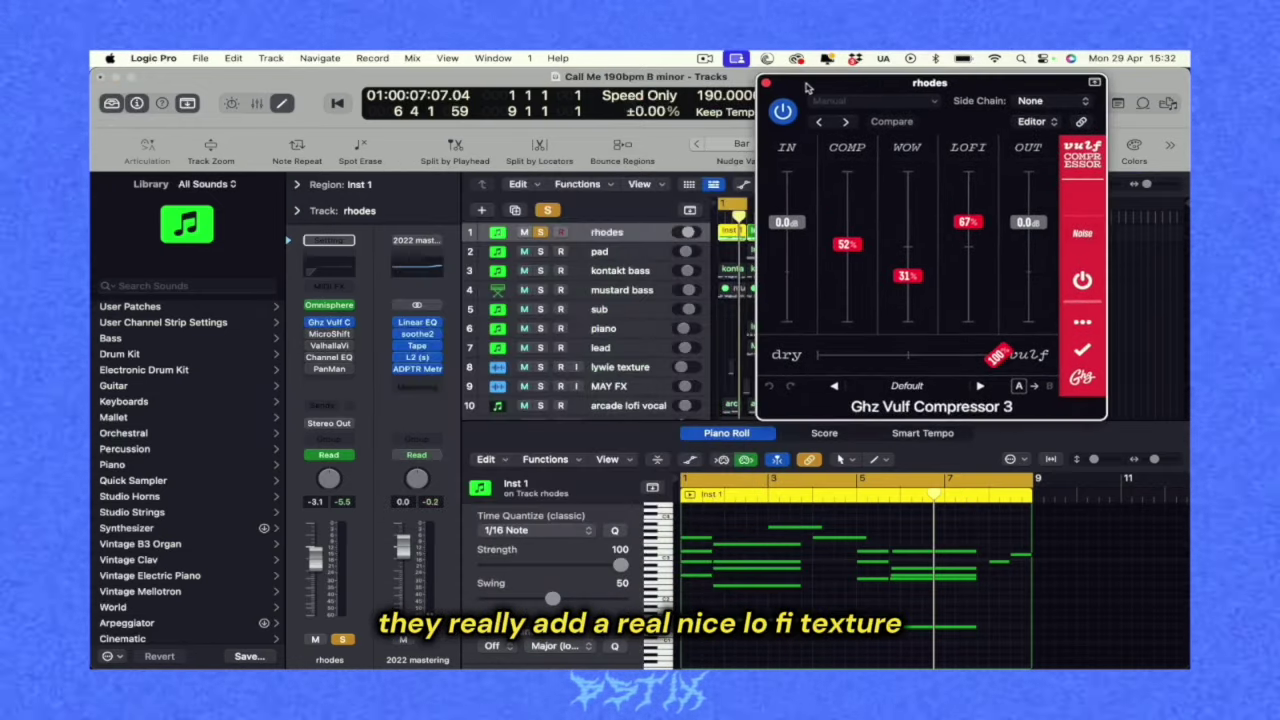
pyautogui.press('space')
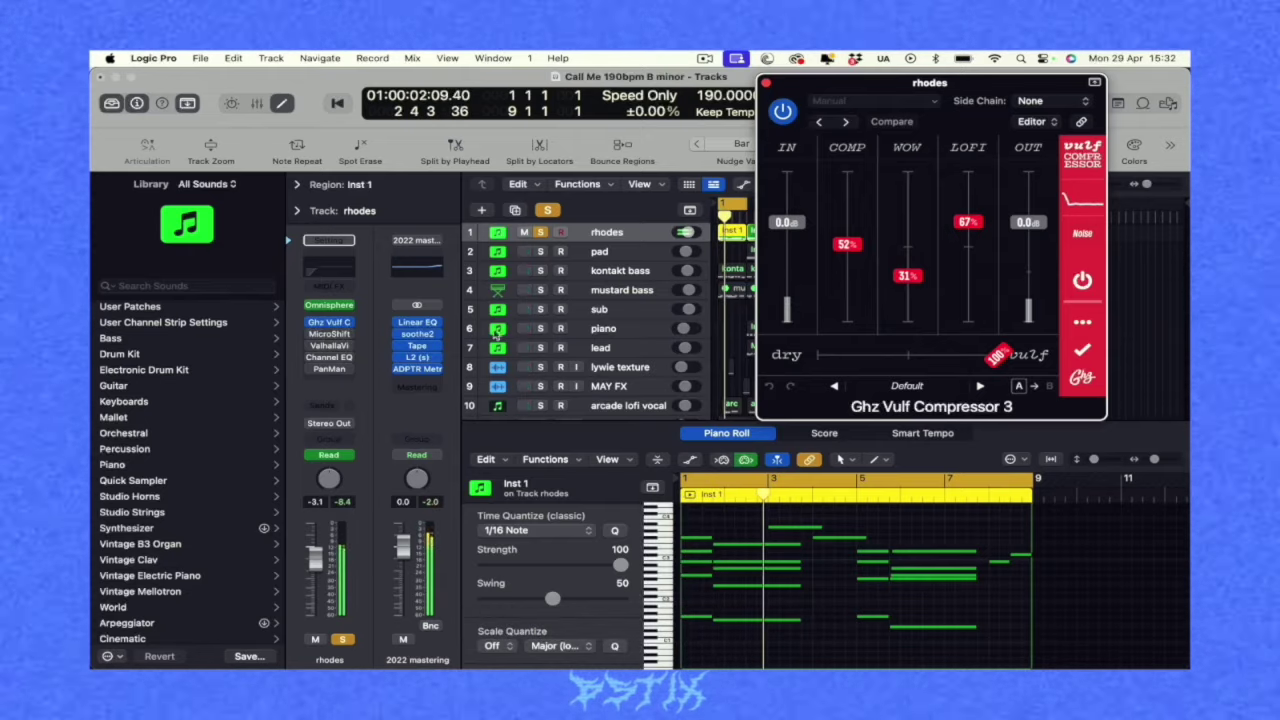
# Step: Enable MicroShift, ValhallaVi and Channel EQ on the rhodes track and play the processed chords
pyautogui.click(322, 334)
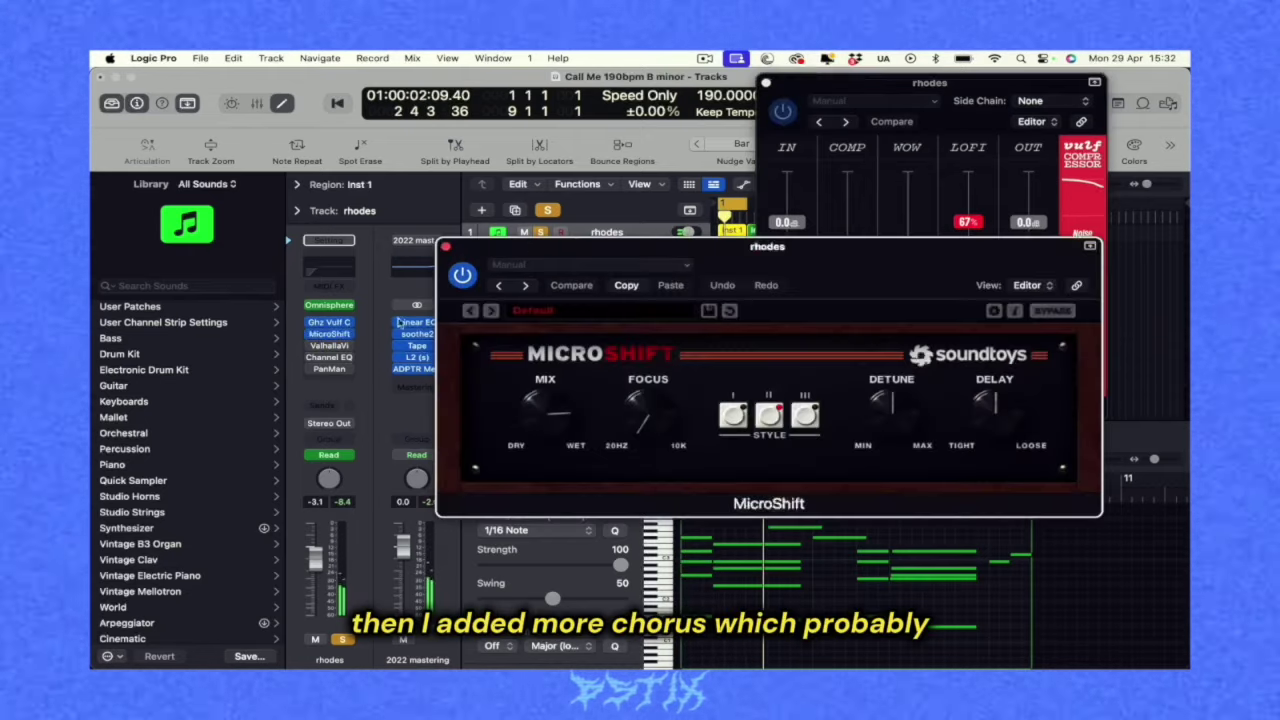
pyautogui.click(446, 248)
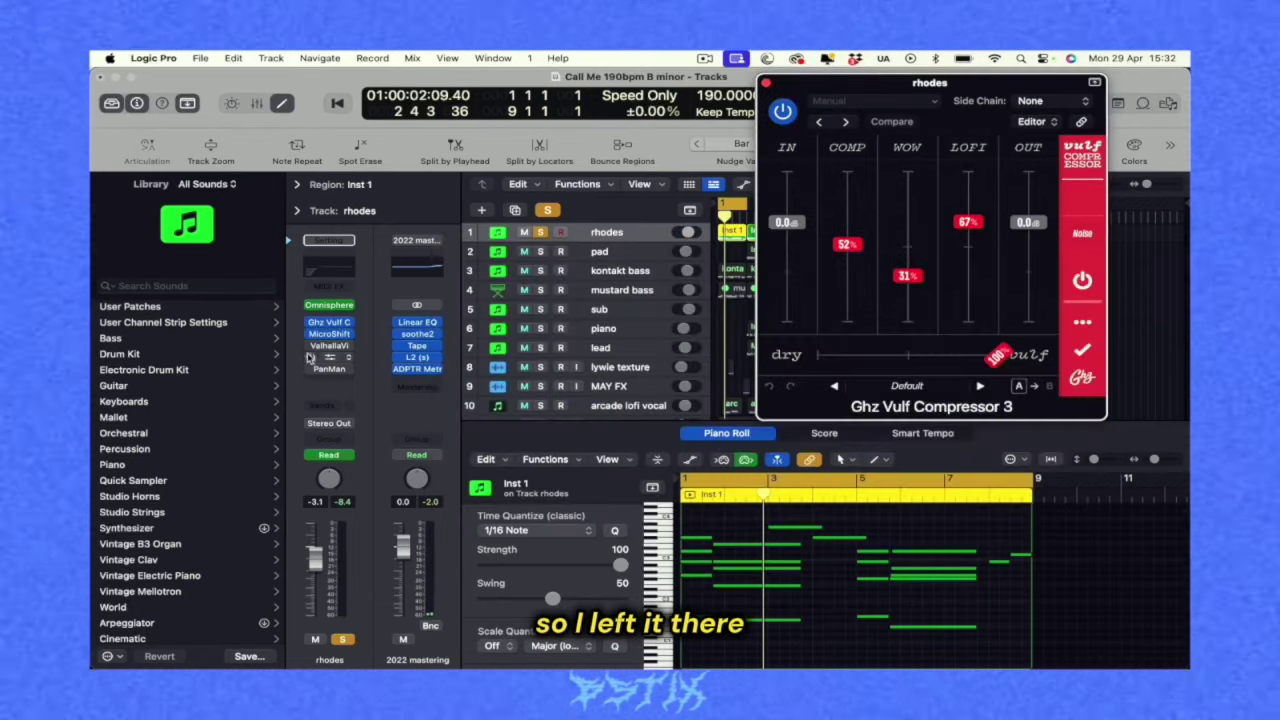
pyautogui.press('space')
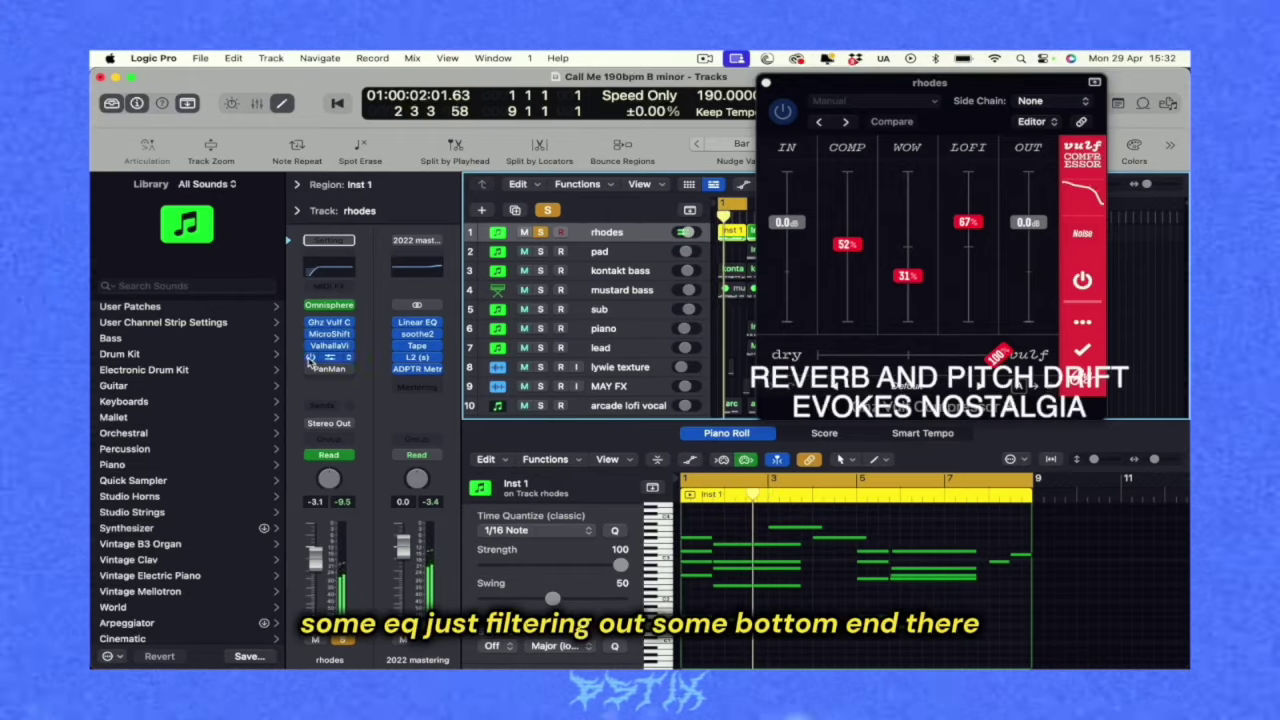
# Step: Review the rhodes Channel EQ curve, then enable PanMan and play the chords through it
pyautogui.click(320, 270)
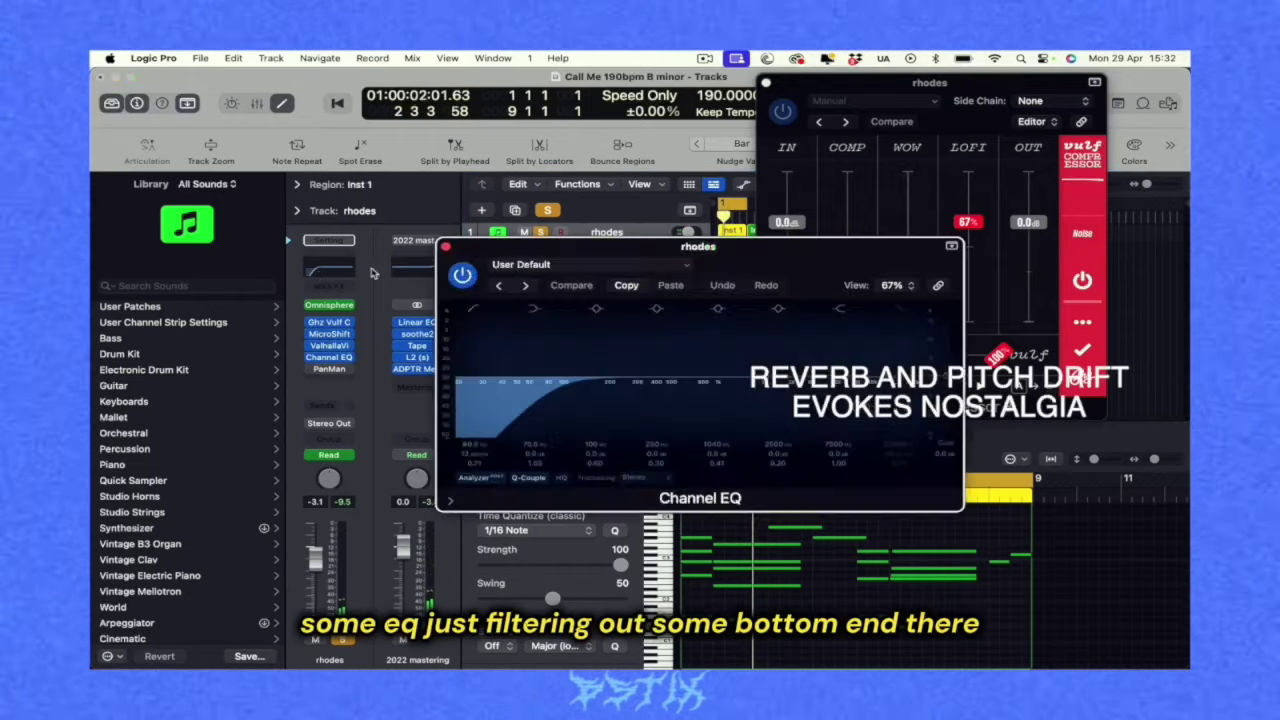
pyautogui.click(446, 246)
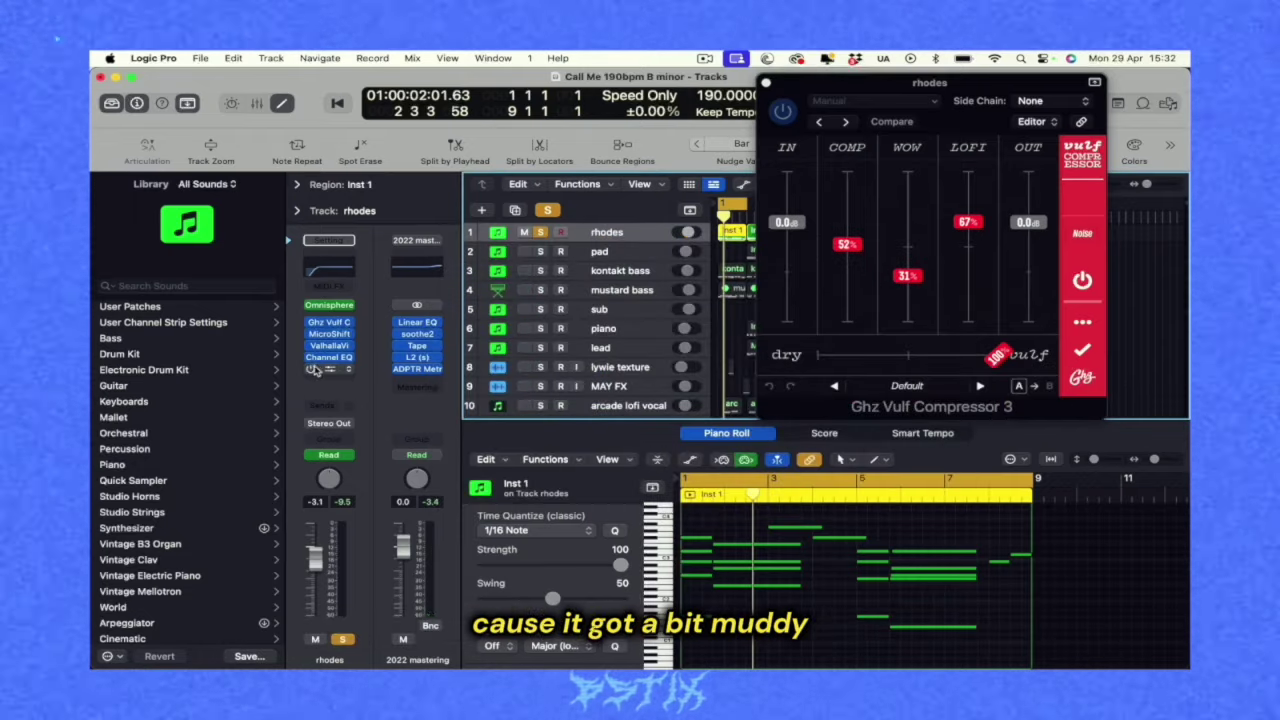
pyautogui.click(333, 372)
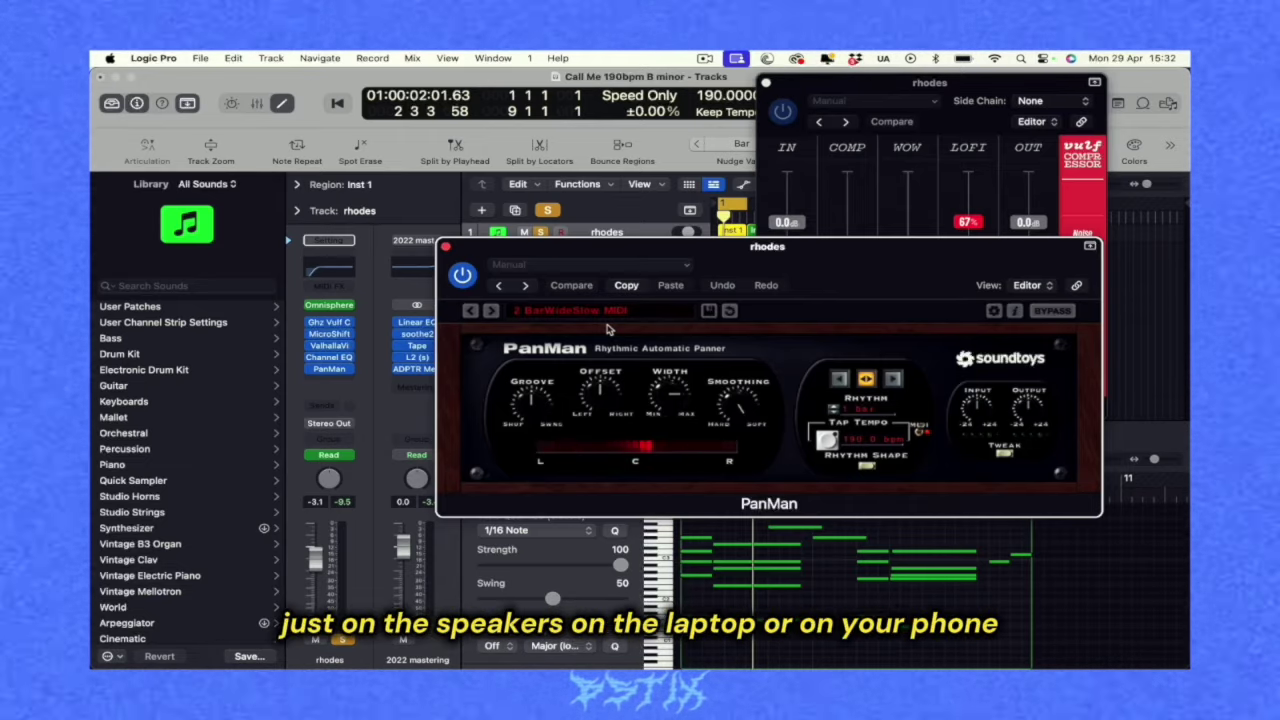
pyautogui.press('space')
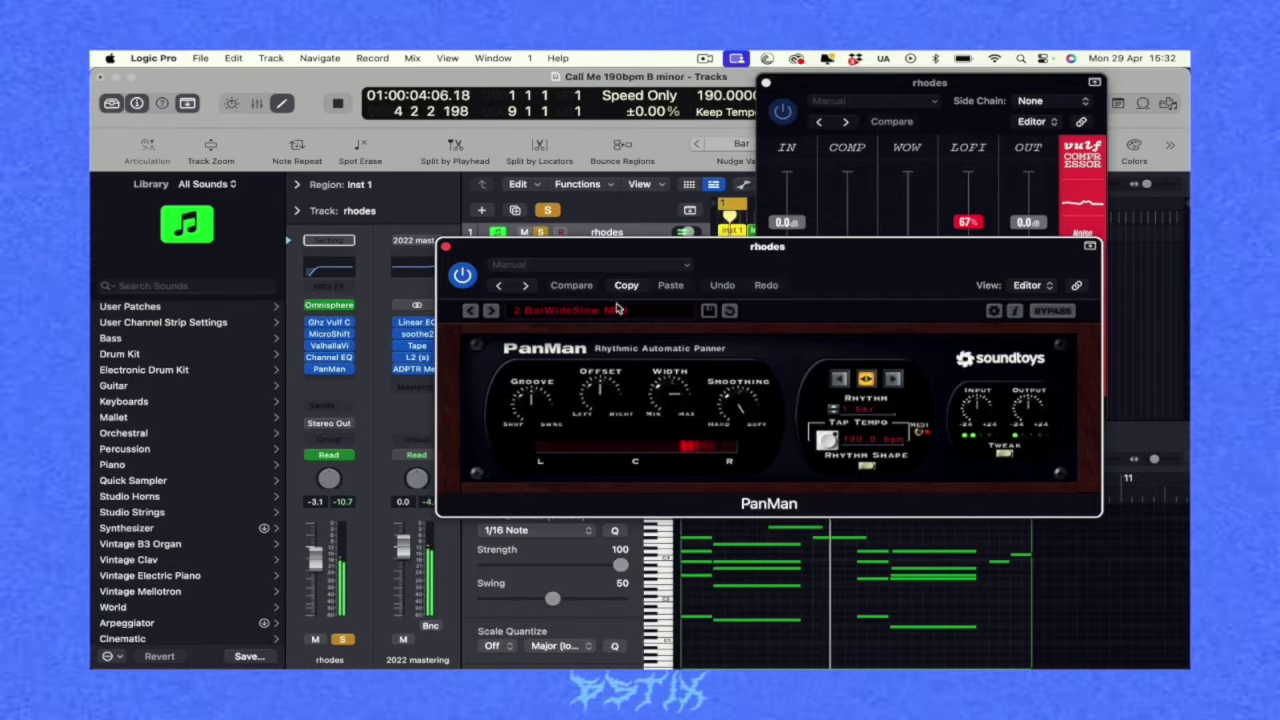
pyautogui.click(446, 246)
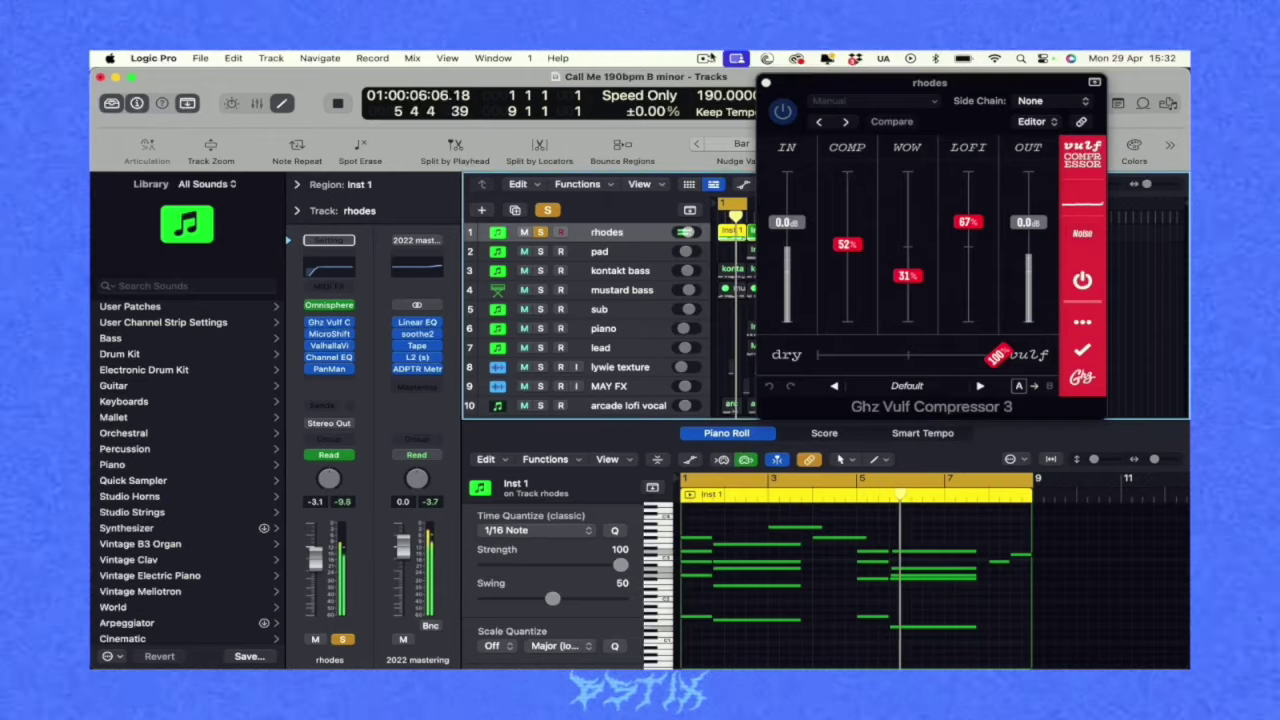
pyautogui.click(736, 58)
pyautogui.click(722, 93)
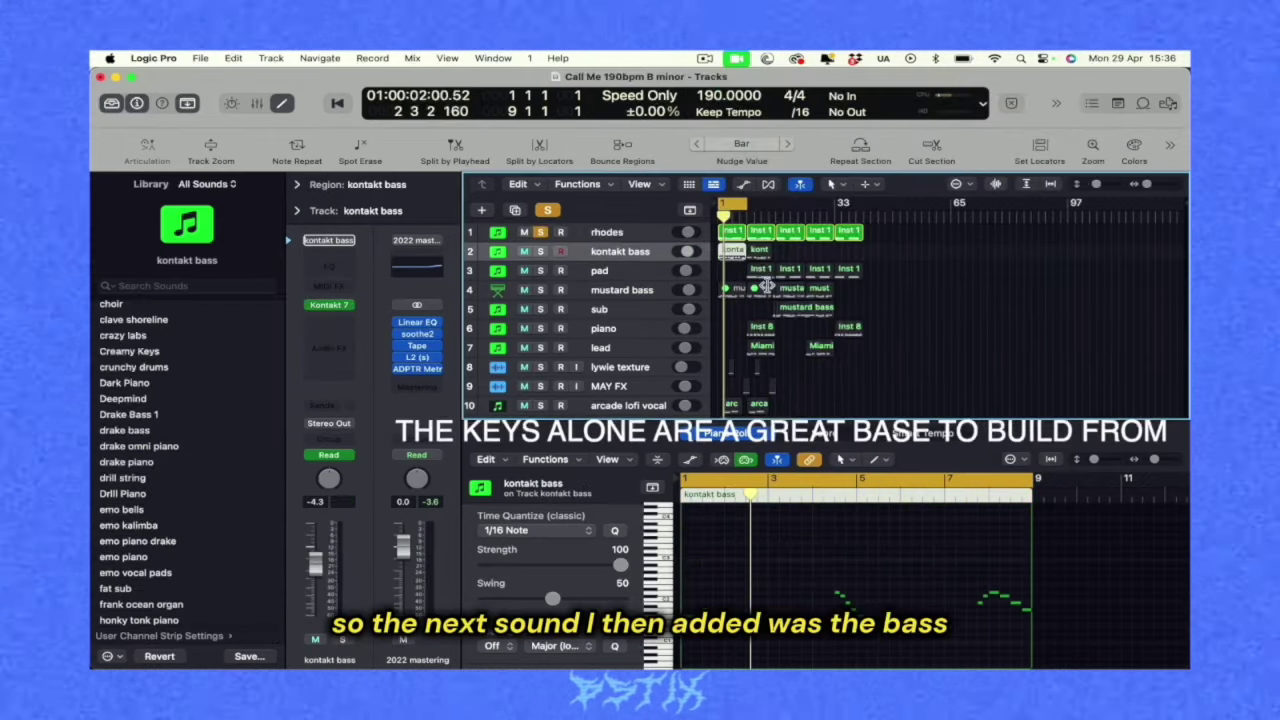
# Step: Solo the kontakt bass track alongside the rhodes and briefly open its Kontakt 7 instrument
pyautogui.click(545, 253)
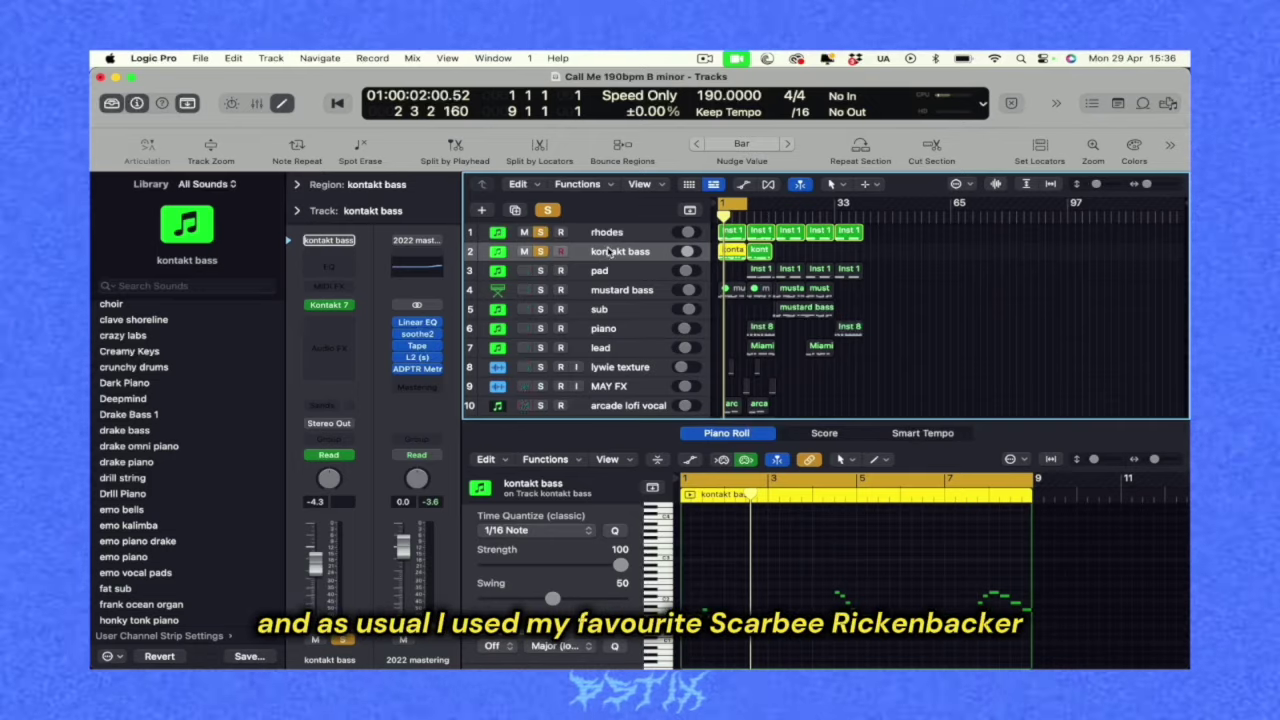
pyautogui.click(330, 305)
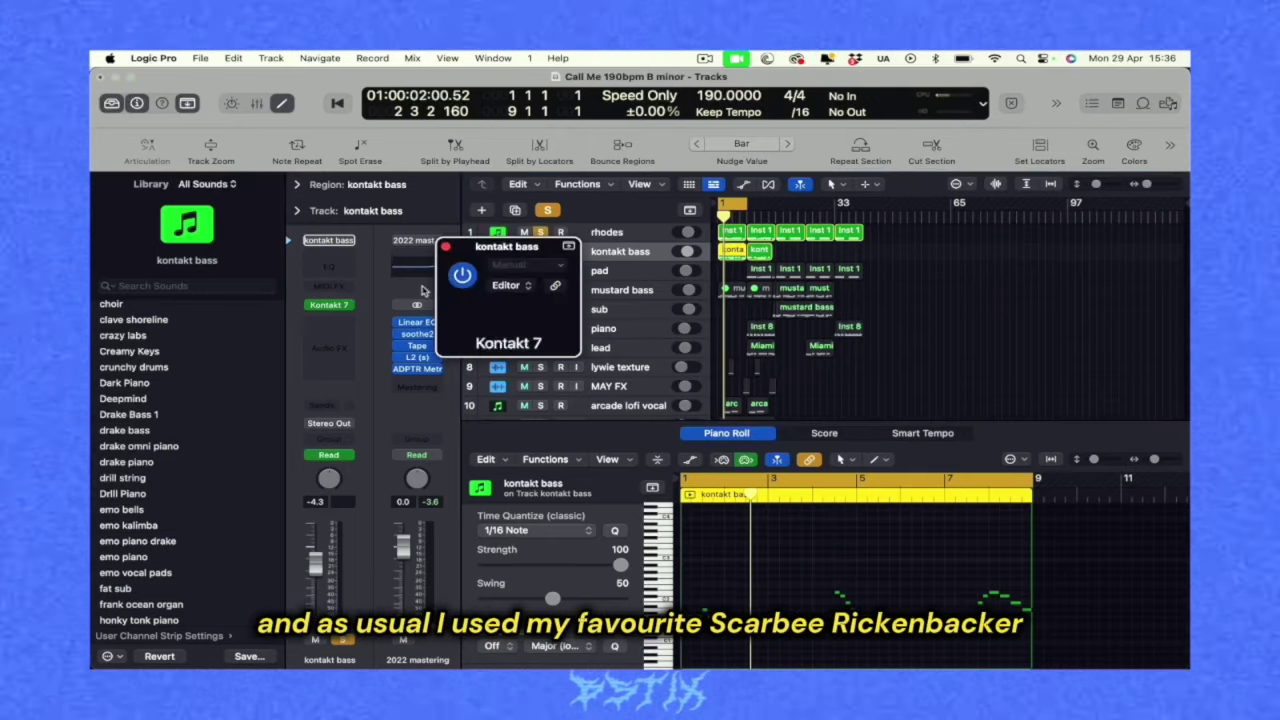
pyautogui.press('super+w')
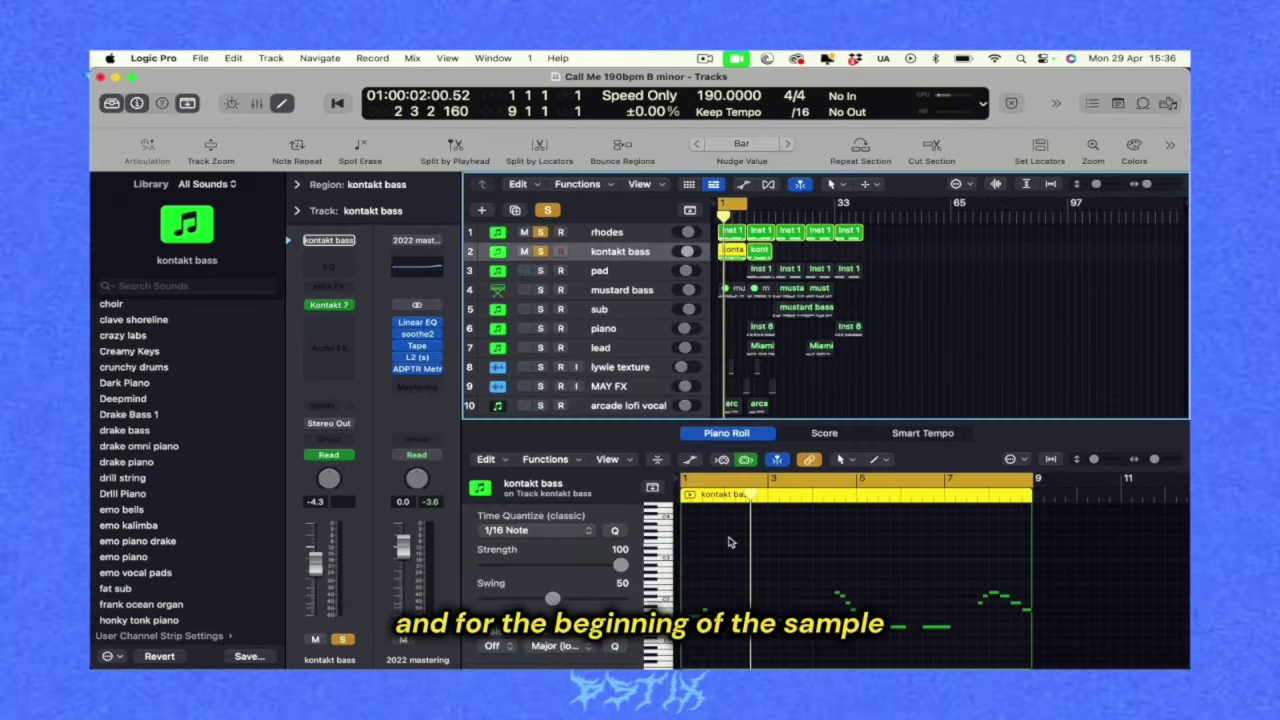
# Step: Play the kontakt bass with the rhodes and examine its root notes, walk-downs and syncopated notes in the piano roll
pyautogui.scroll(-2, 729, 542)
pyautogui.click(750, 580)
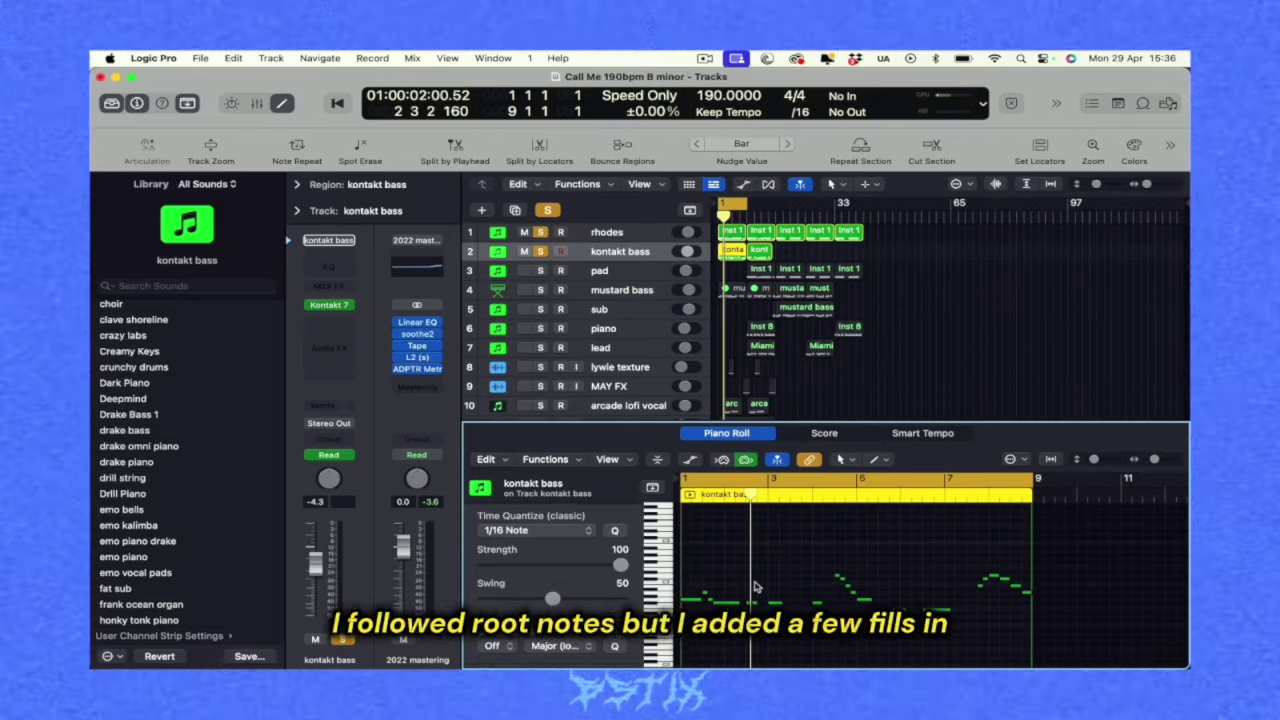
pyautogui.scroll(4, 780, 580)
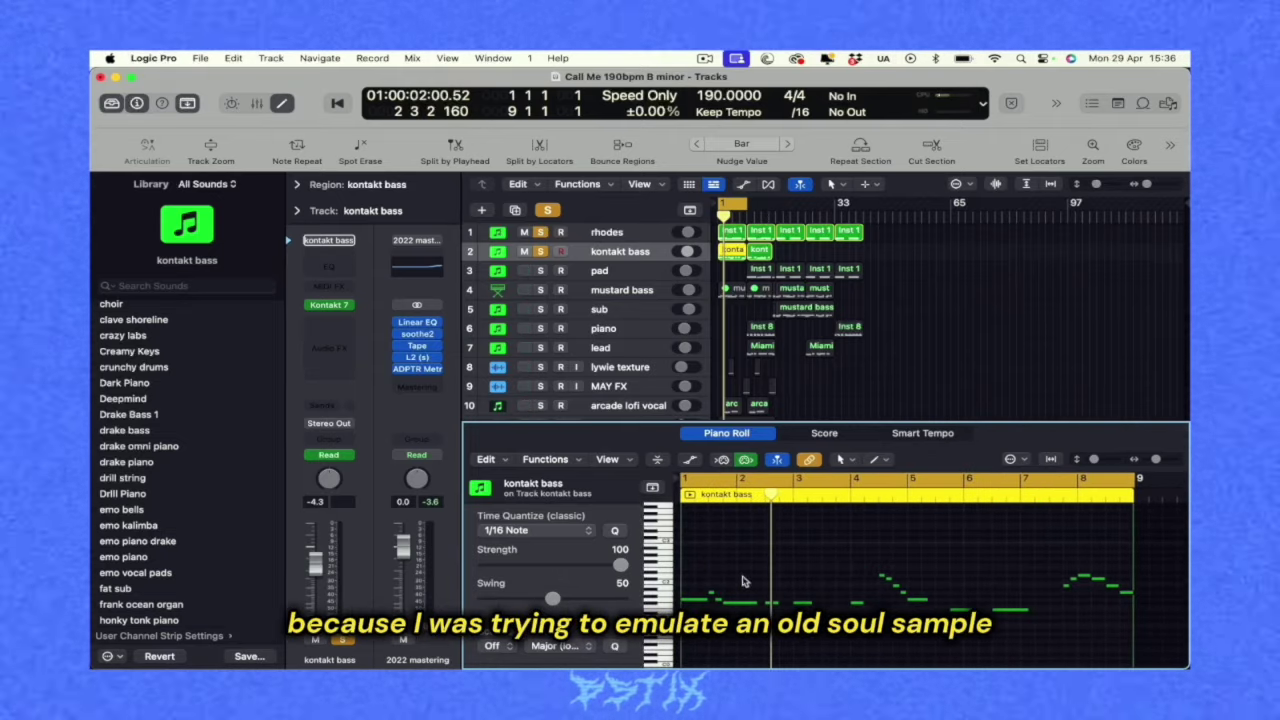
pyautogui.press('space')
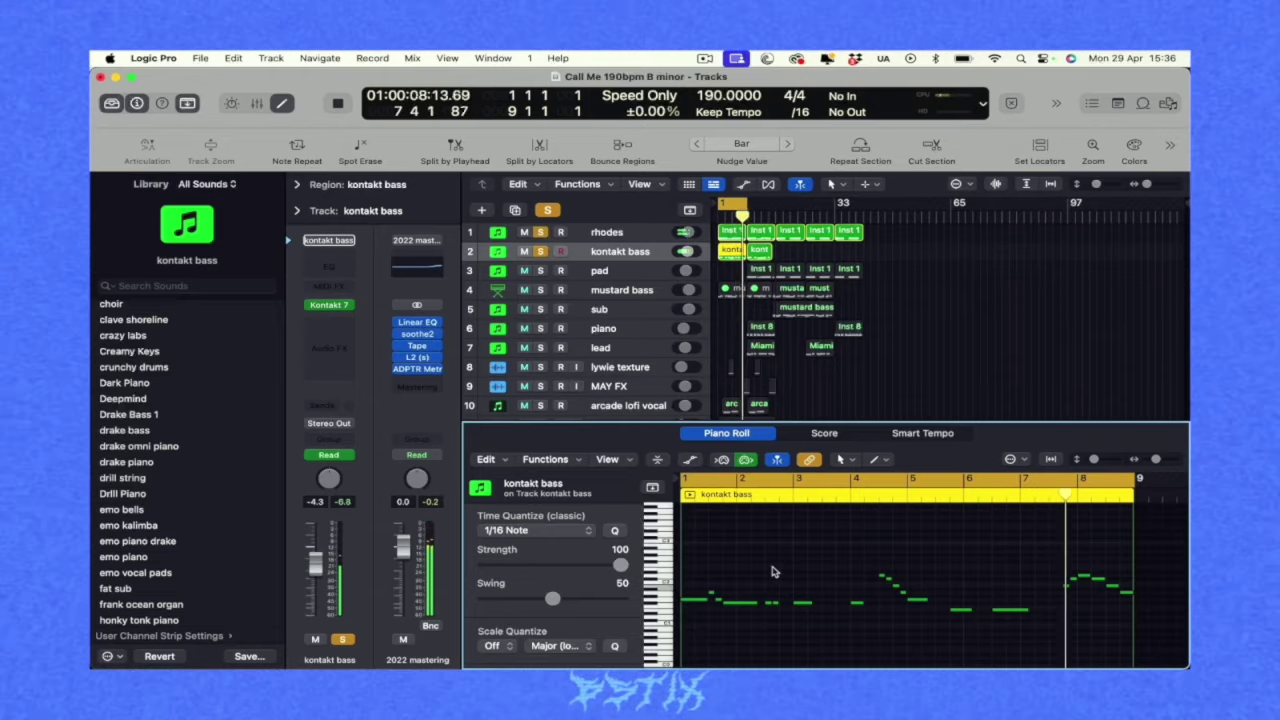
pyautogui.press('space')
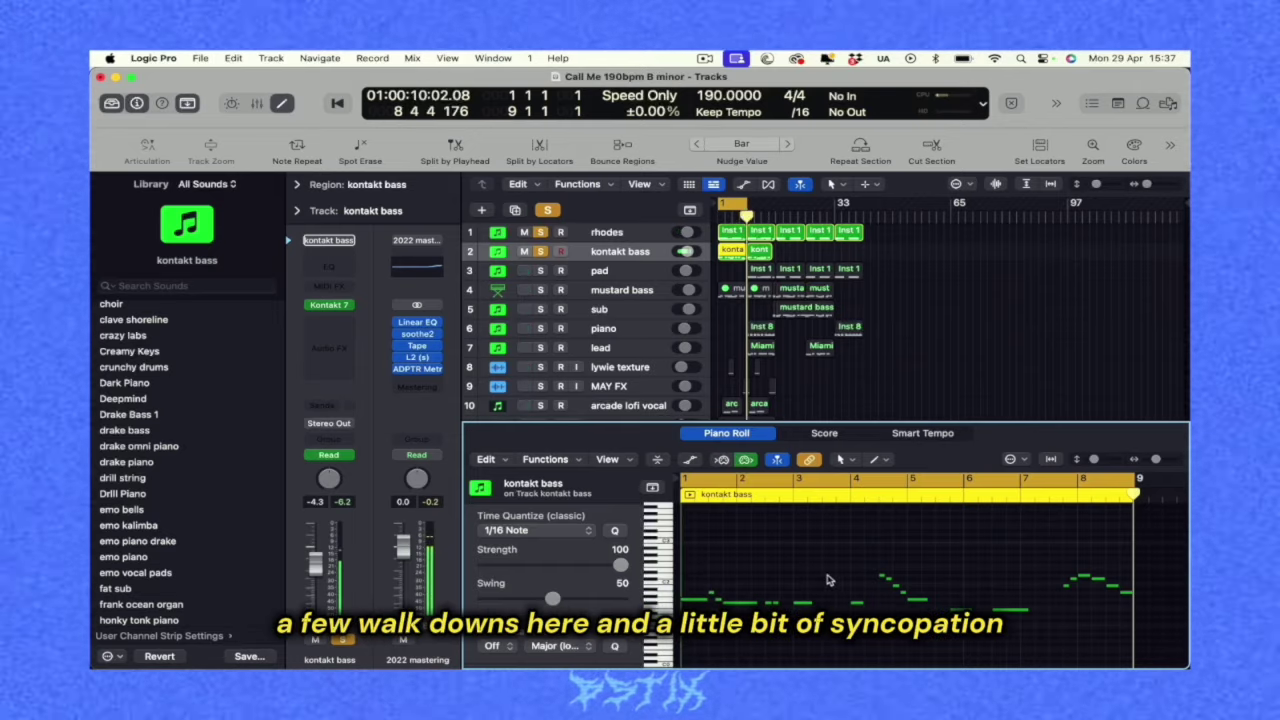
pyautogui.moveTo(766, 586); pyautogui.dragTo(782, 608)
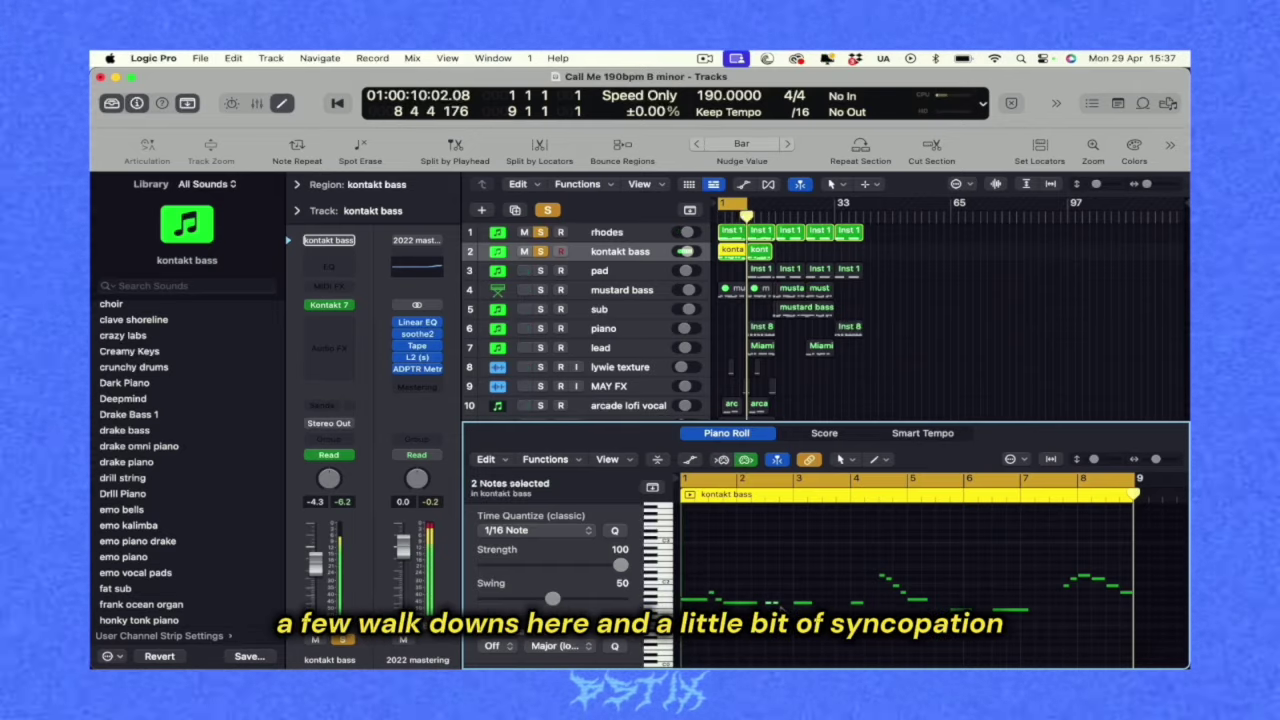
pyautogui.click(785, 581)
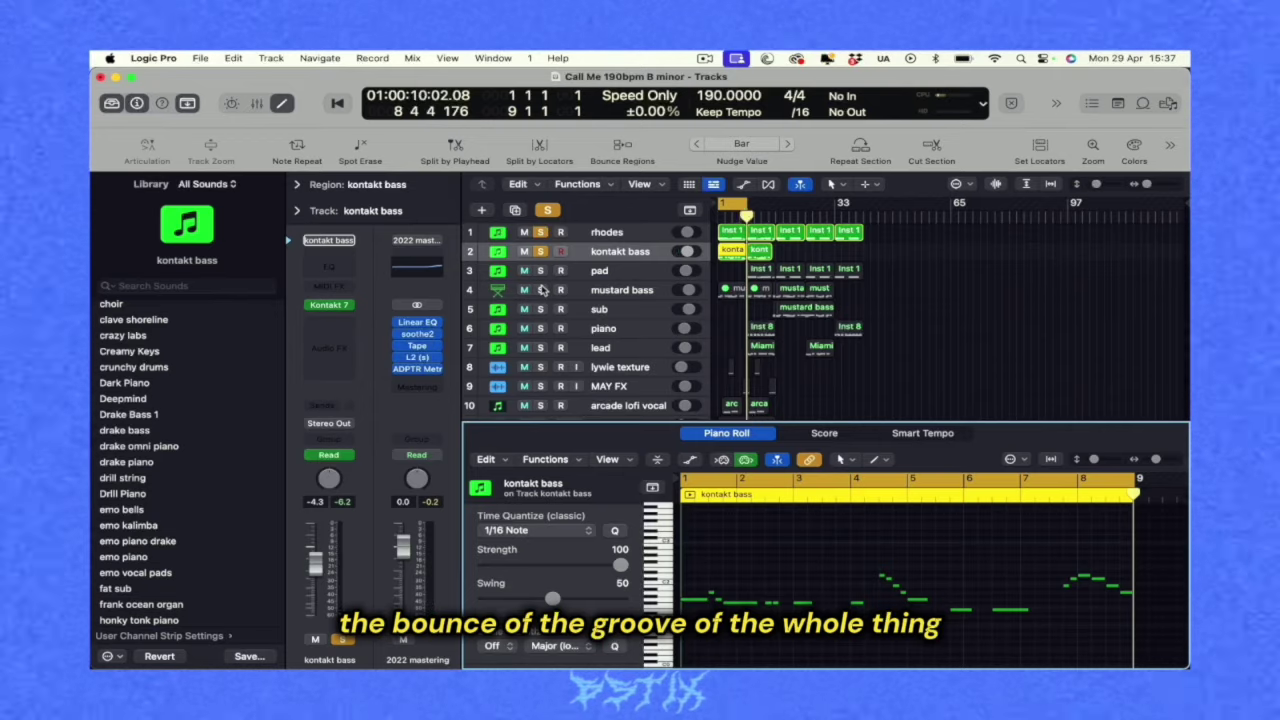
# Step: Solo the arcade lofi vocal track and open its instrument plugin
pyautogui.click(632, 248)
pyautogui.scroll(-1, 632, 248)
pyautogui.scroll(-3, 612, 258)
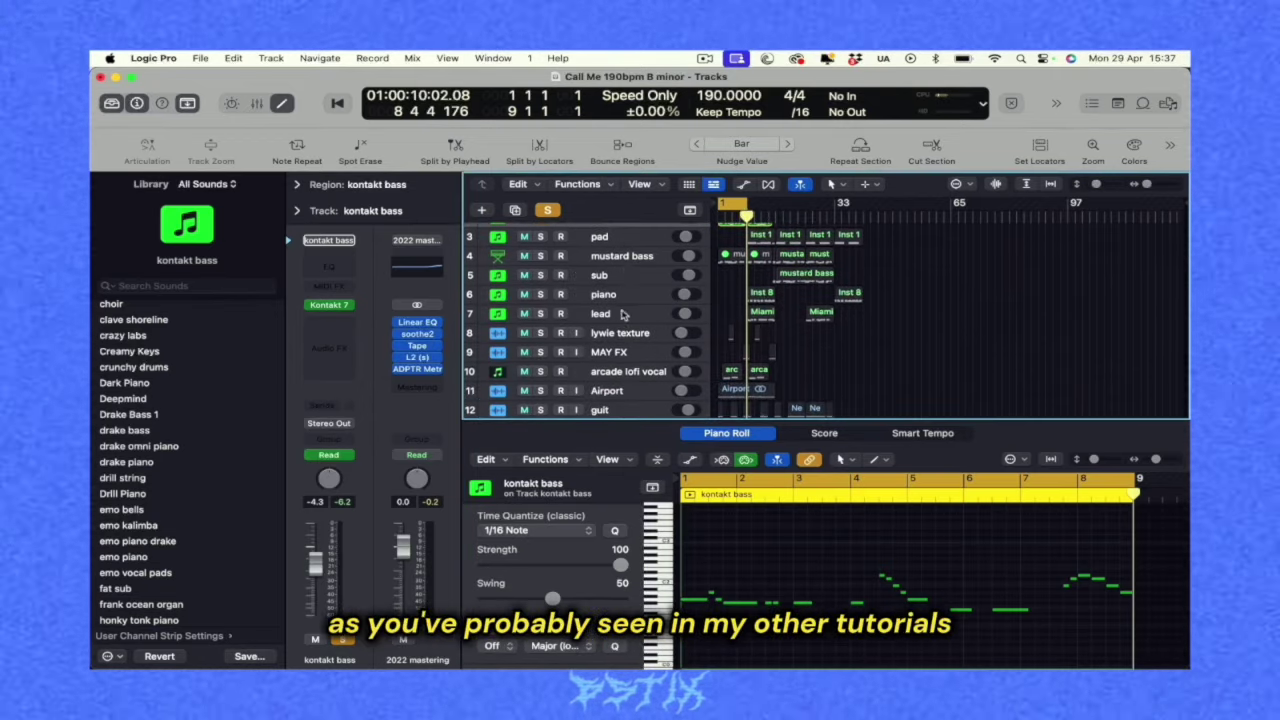
pyautogui.scroll(-2, 622, 315)
pyautogui.click(540, 324)
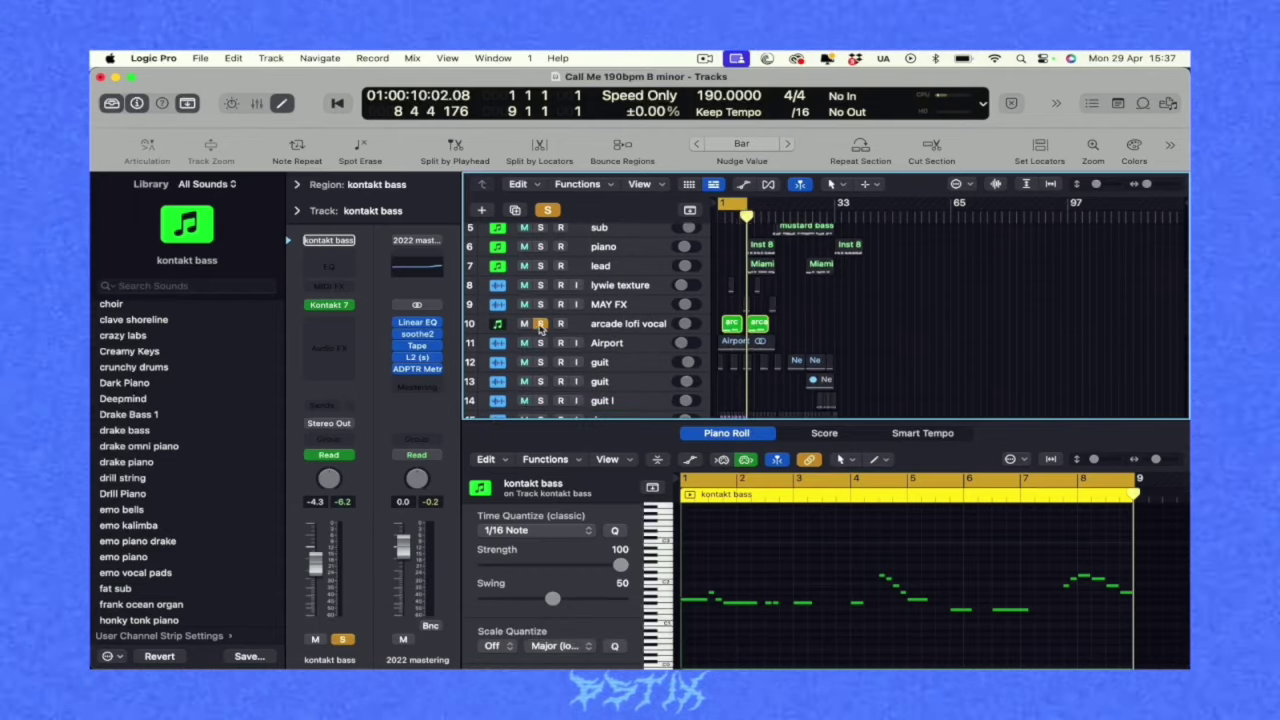
pyautogui.click(590, 328)
pyautogui.click(330, 306)
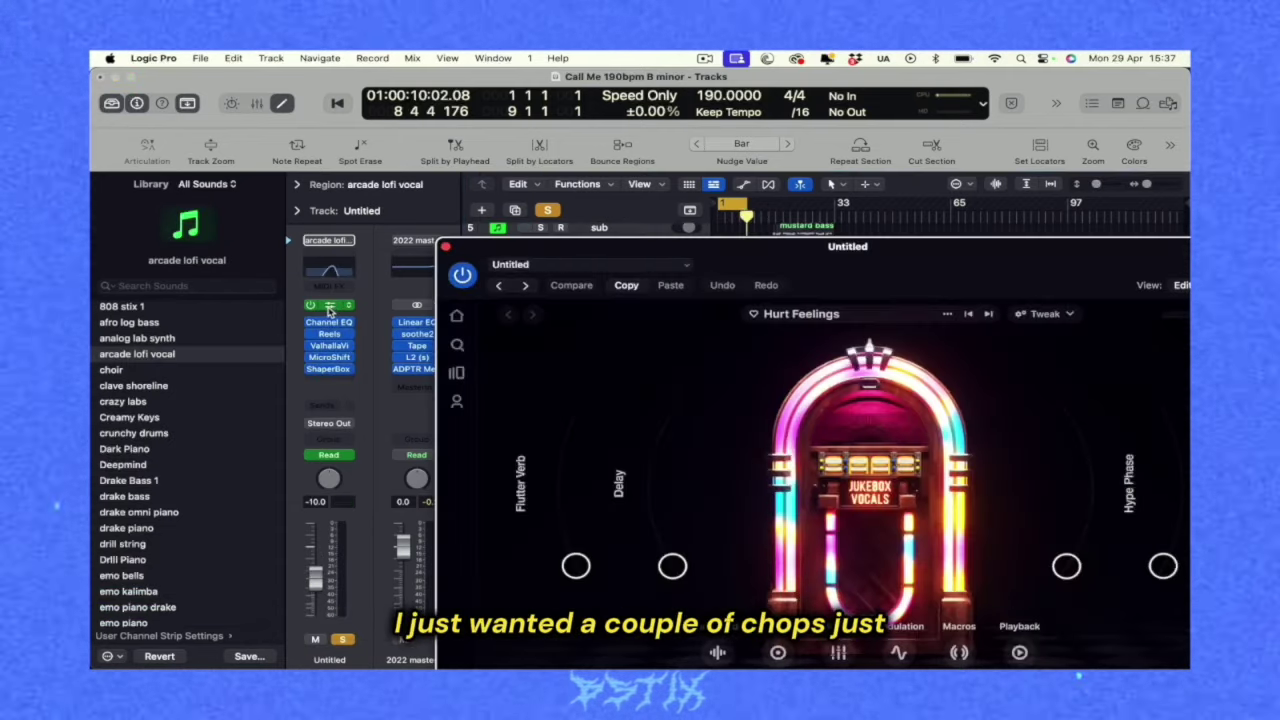
# Step: Close the Arcade instrument, play the arcade lofi vocal and review its Channel EQ curve
pyautogui.click(446, 248)
pyautogui.press('space')
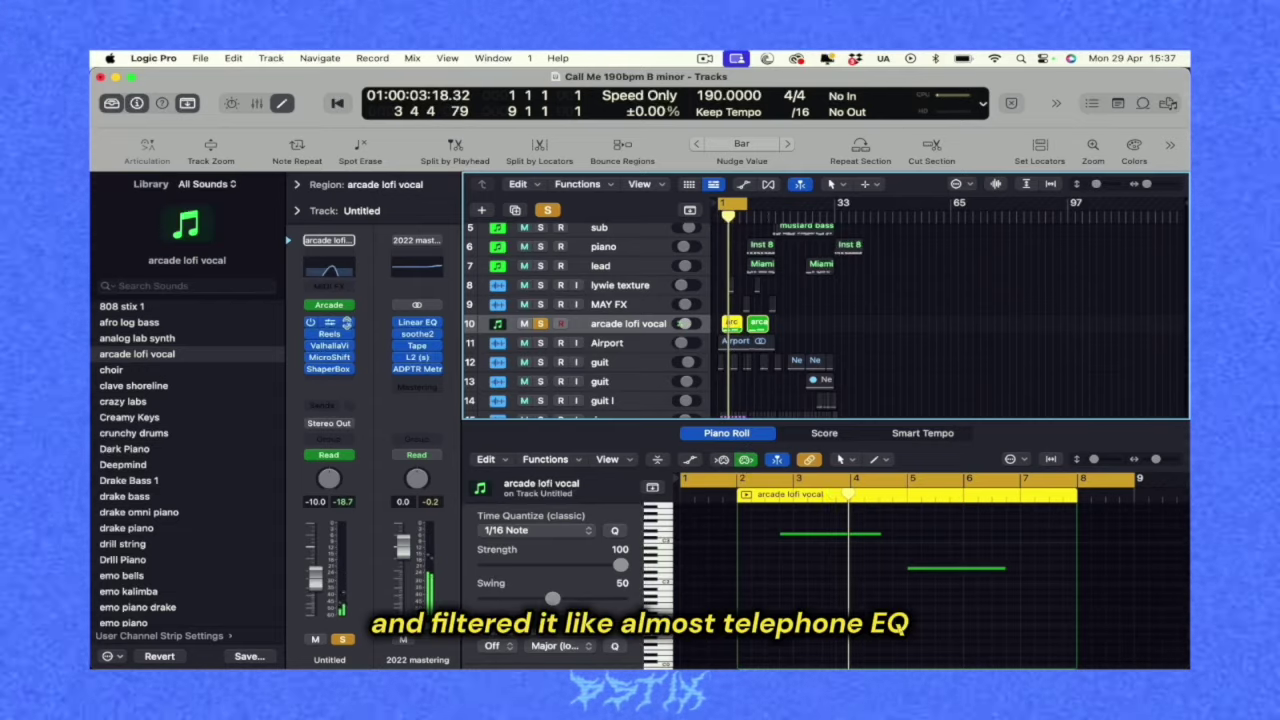
pyautogui.click(330, 268)
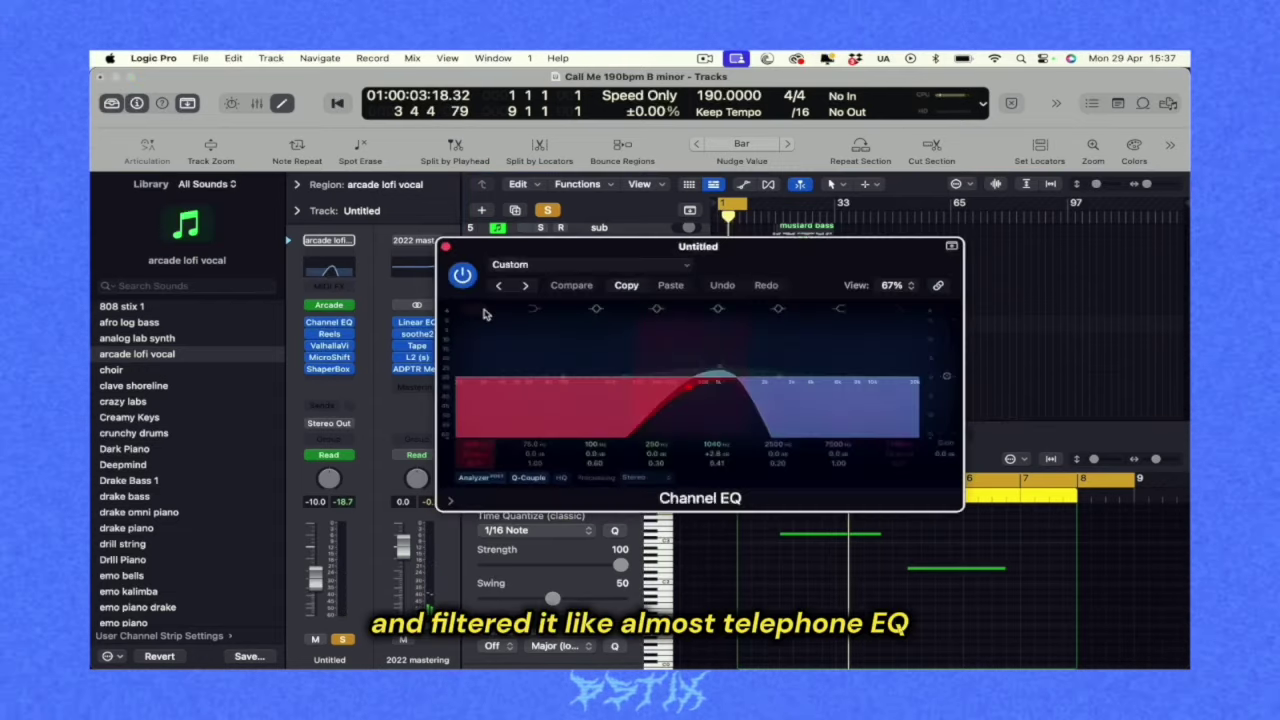
pyautogui.click(447, 329)
# Step: Review the vocal's Reels, Valhalla reverb, MicroShift and ShaperBox effects one after another, and play the vocal
pyautogui.click(330, 336)
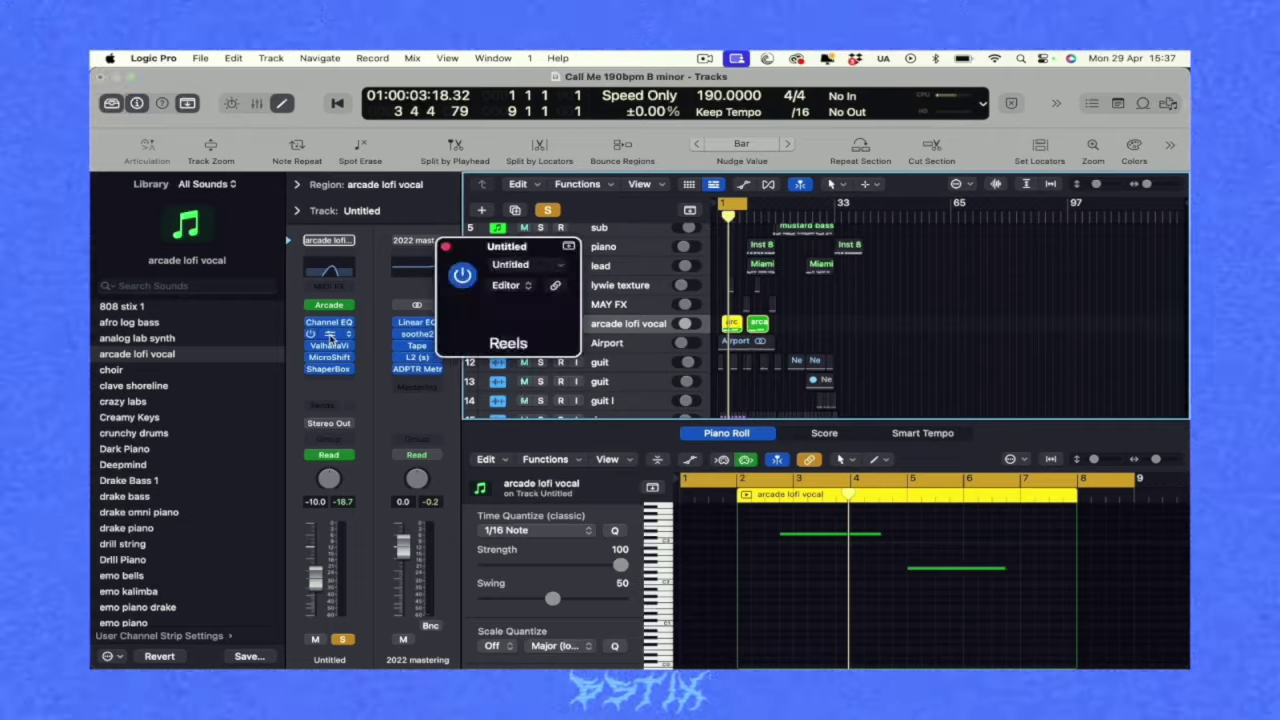
pyautogui.click(445, 248)
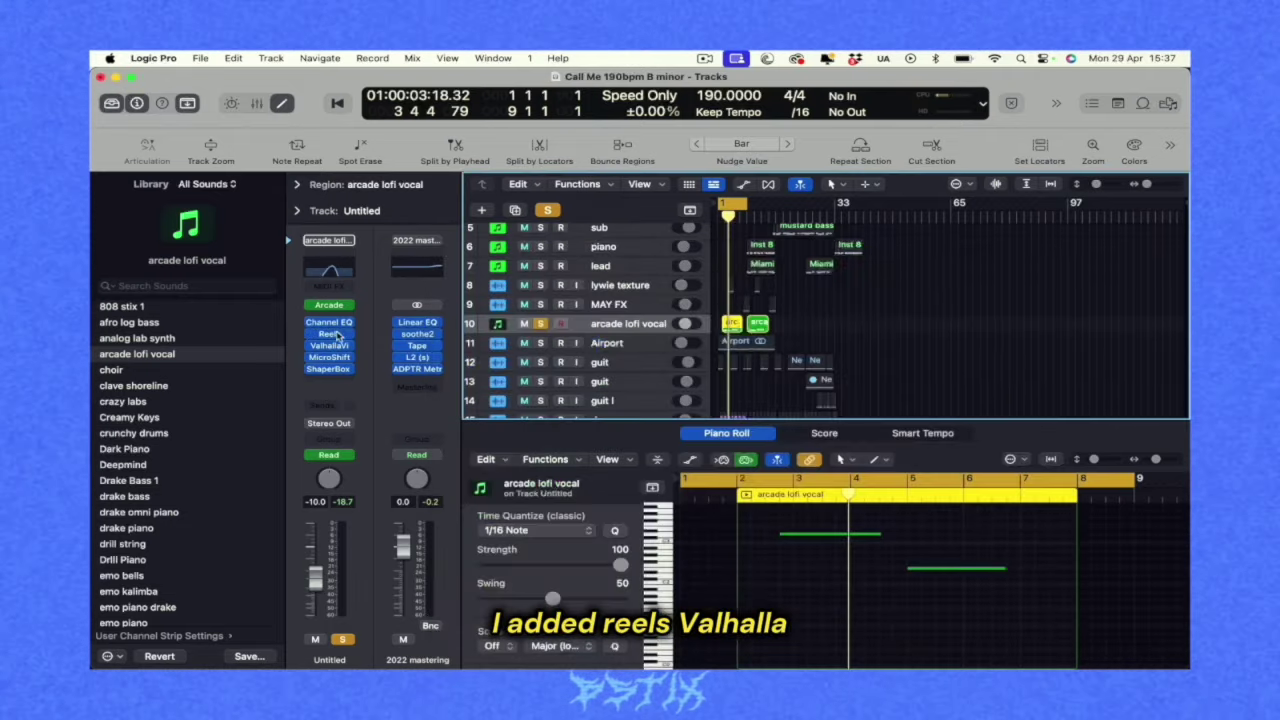
pyautogui.click(329, 345)
pyautogui.click(445, 247)
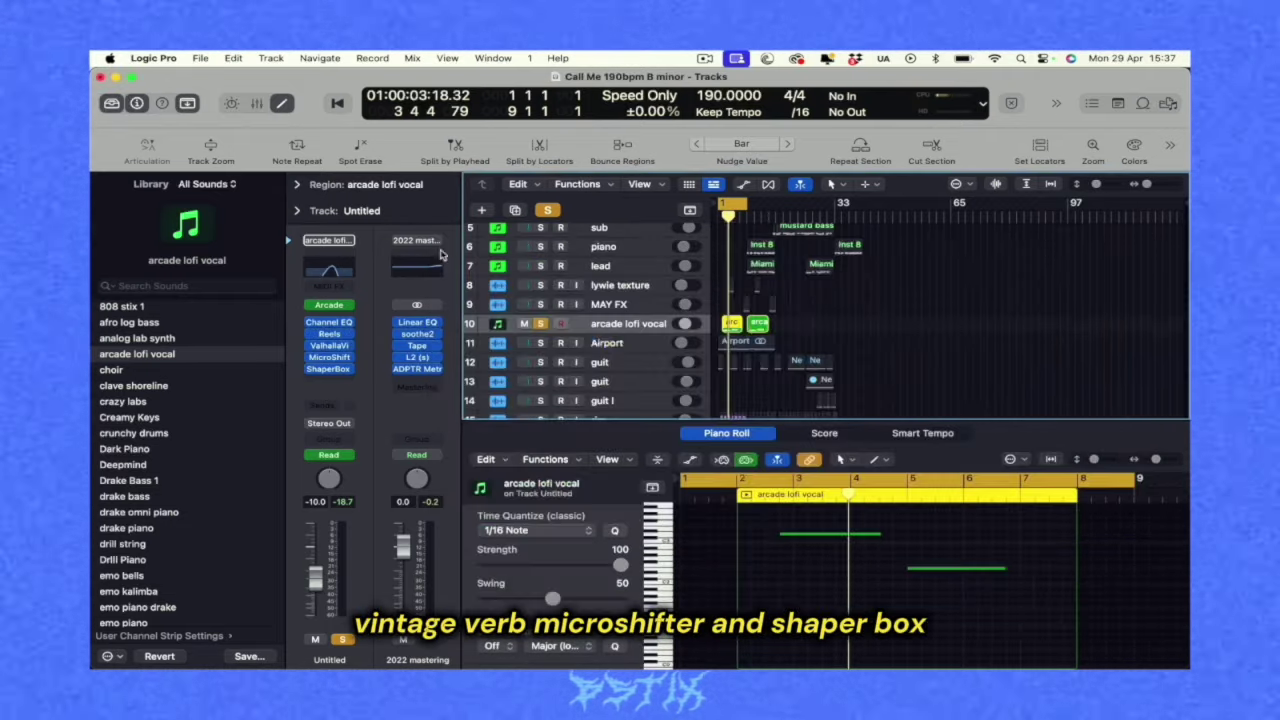
pyautogui.click(329, 357)
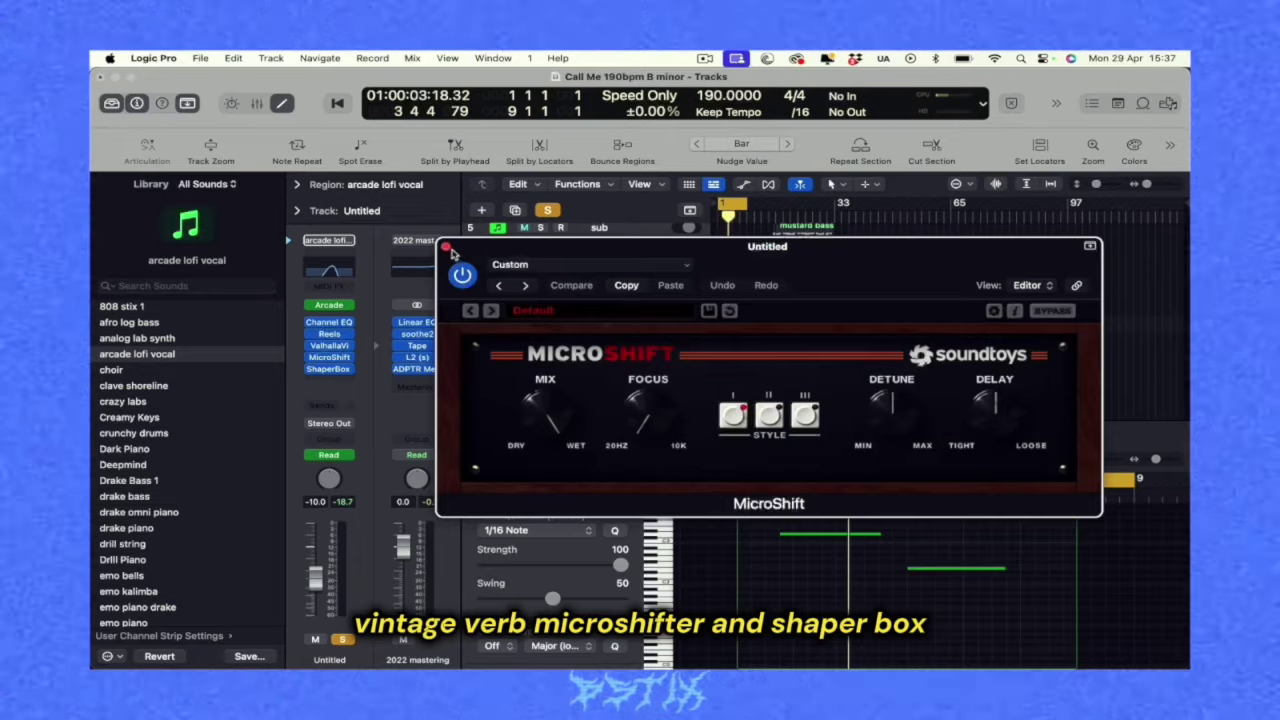
pyautogui.click(446, 247)
pyautogui.click(335, 372)
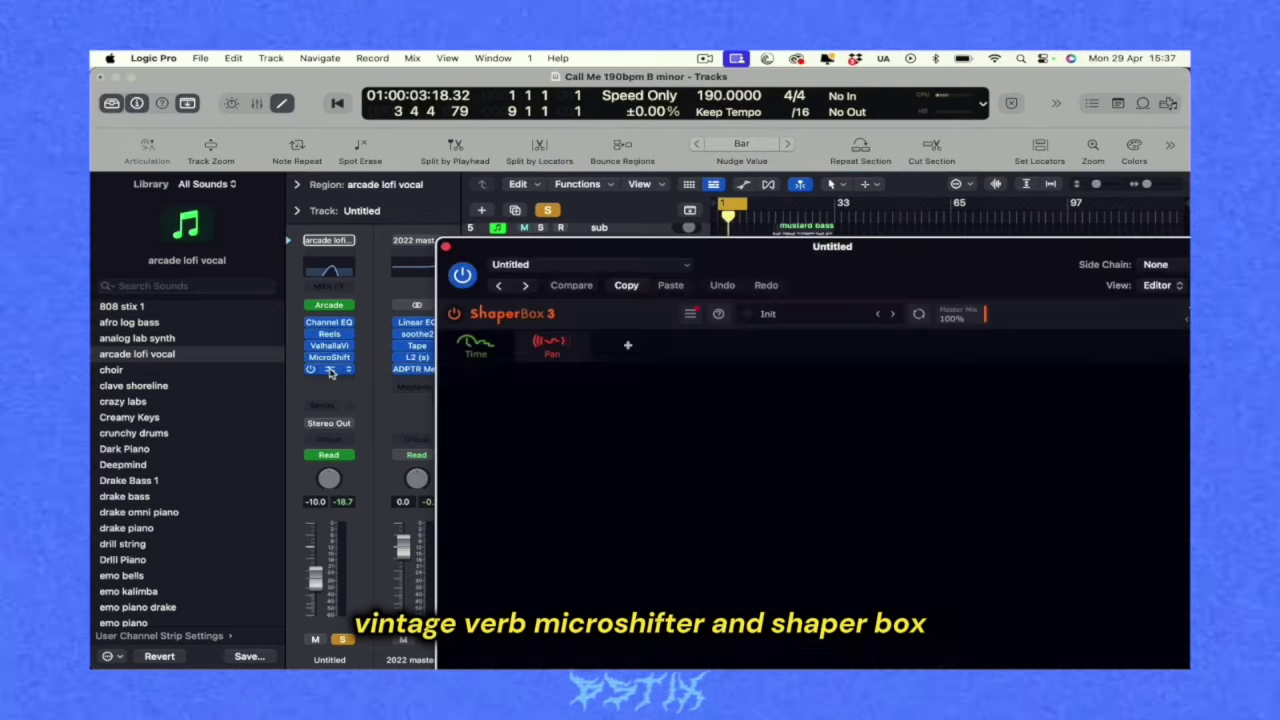
pyautogui.click(446, 247)
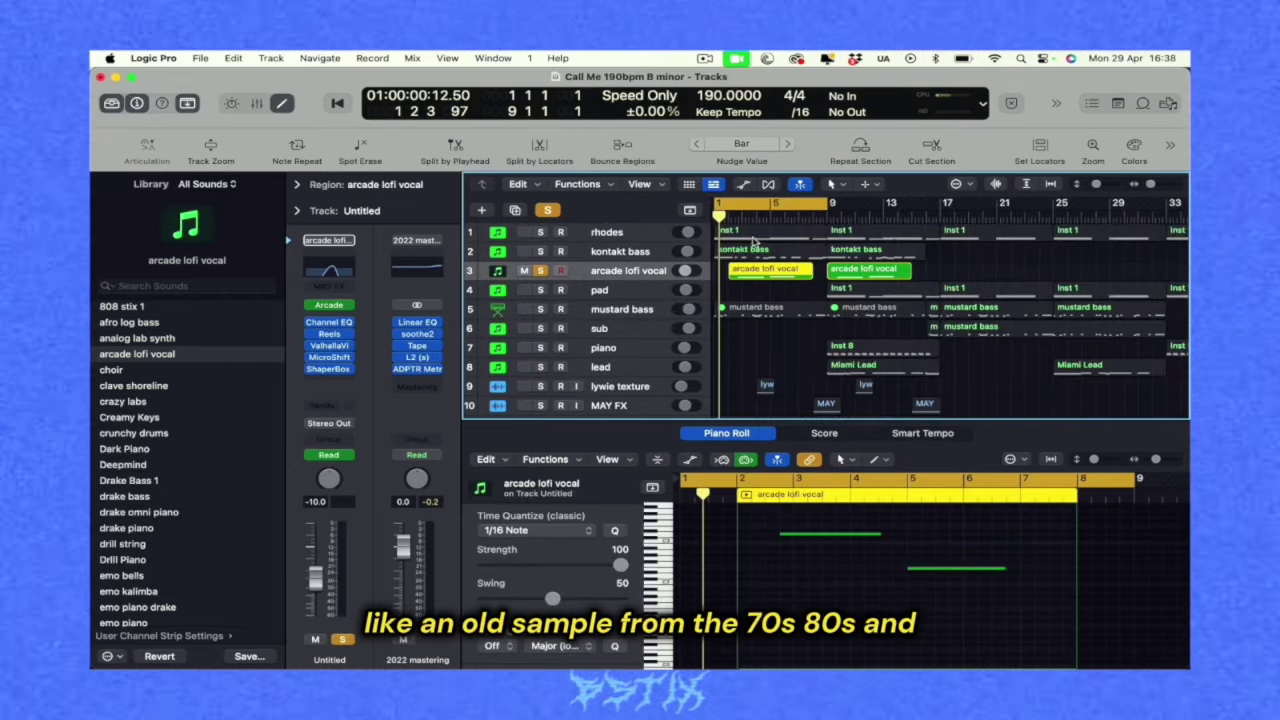
pyautogui.press('space')
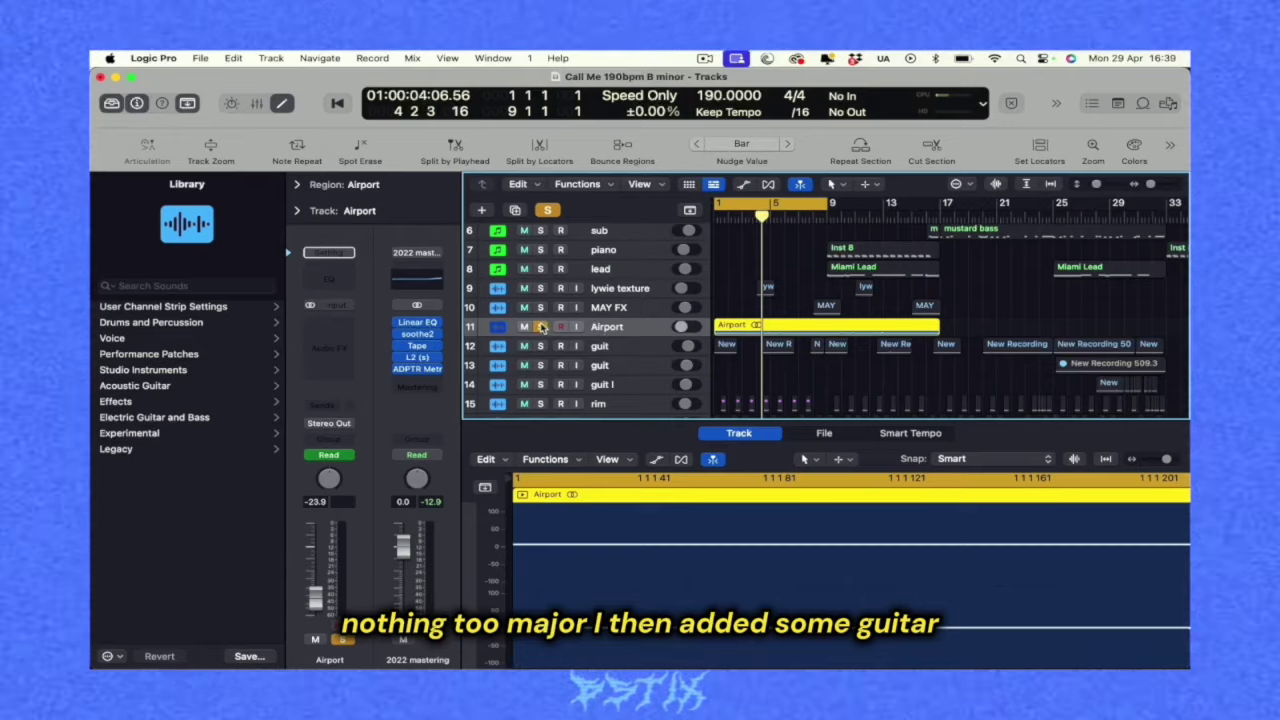
# Step: Solo the guit track directly below Airport, select it and play its recorded guitar
pyautogui.scroll(-3, 543, 332)
pyautogui.scroll(2, 545, 340)
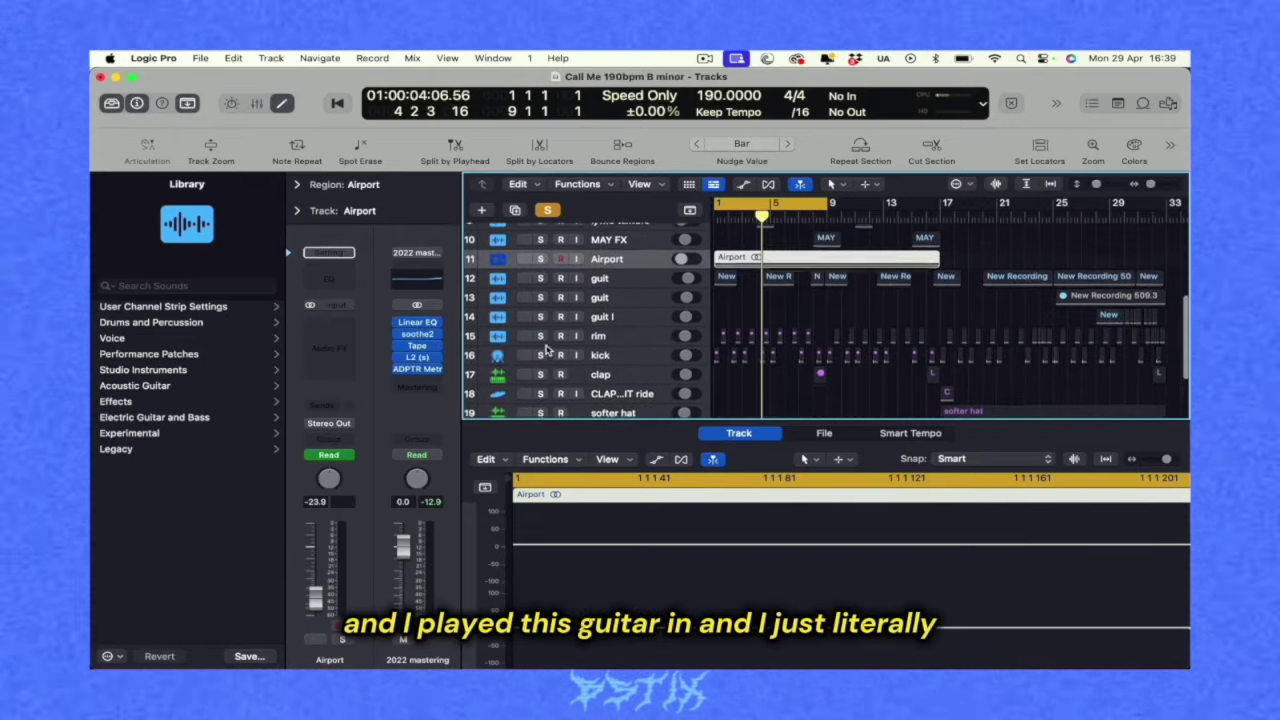
pyautogui.click(540, 282)
pyautogui.click(640, 286)
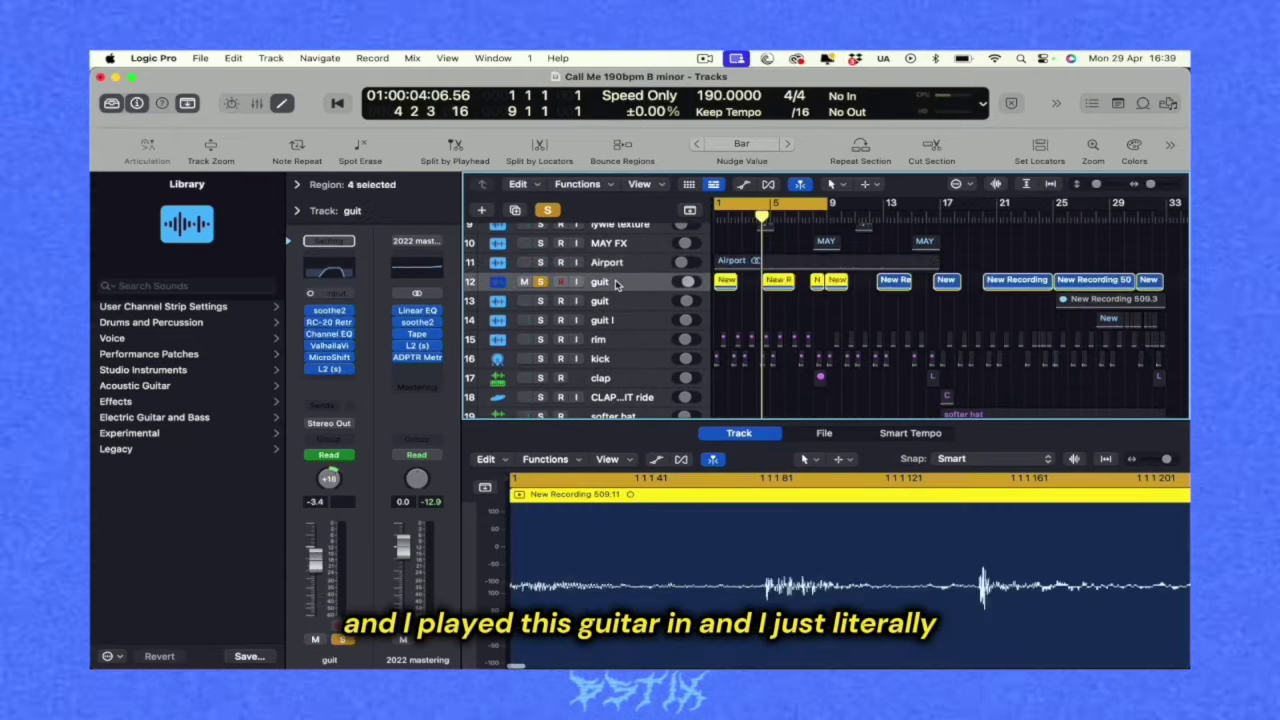
pyautogui.press('space')
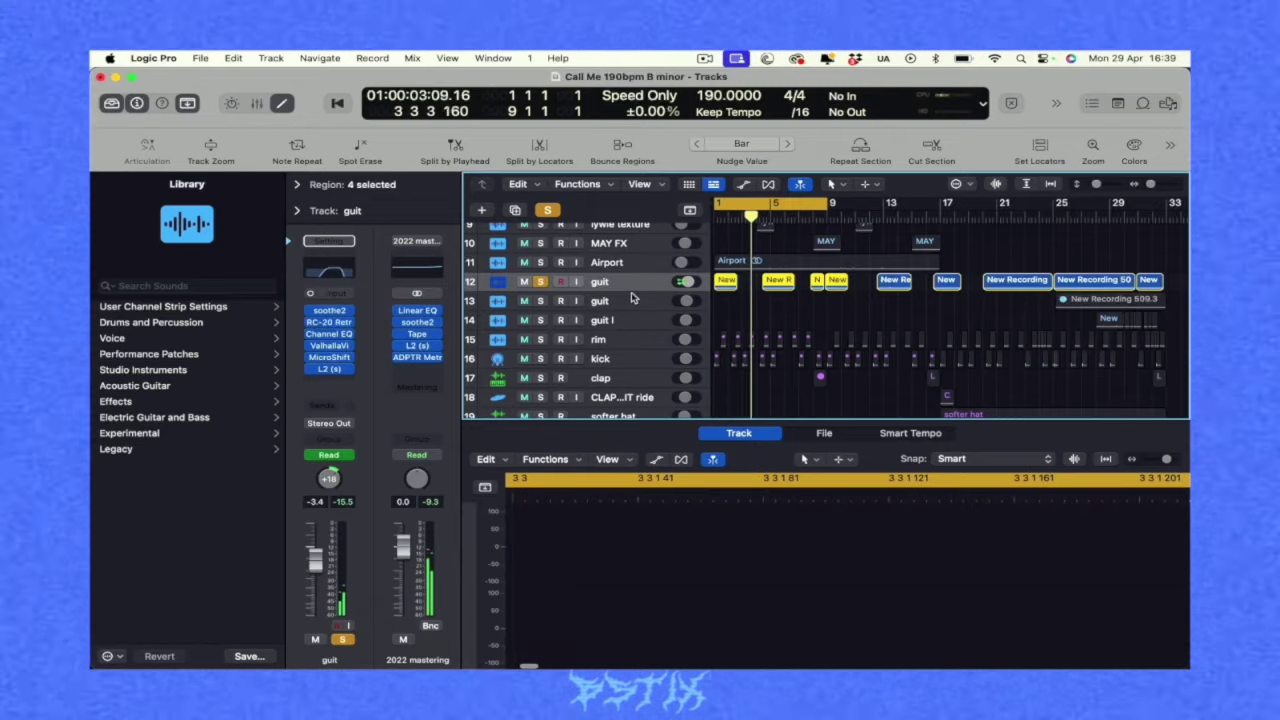
# Step: Compare the placement of the guit regions with the arcade lofi vocal regions as a call and response
pyautogui.scroll(5, 631, 297)
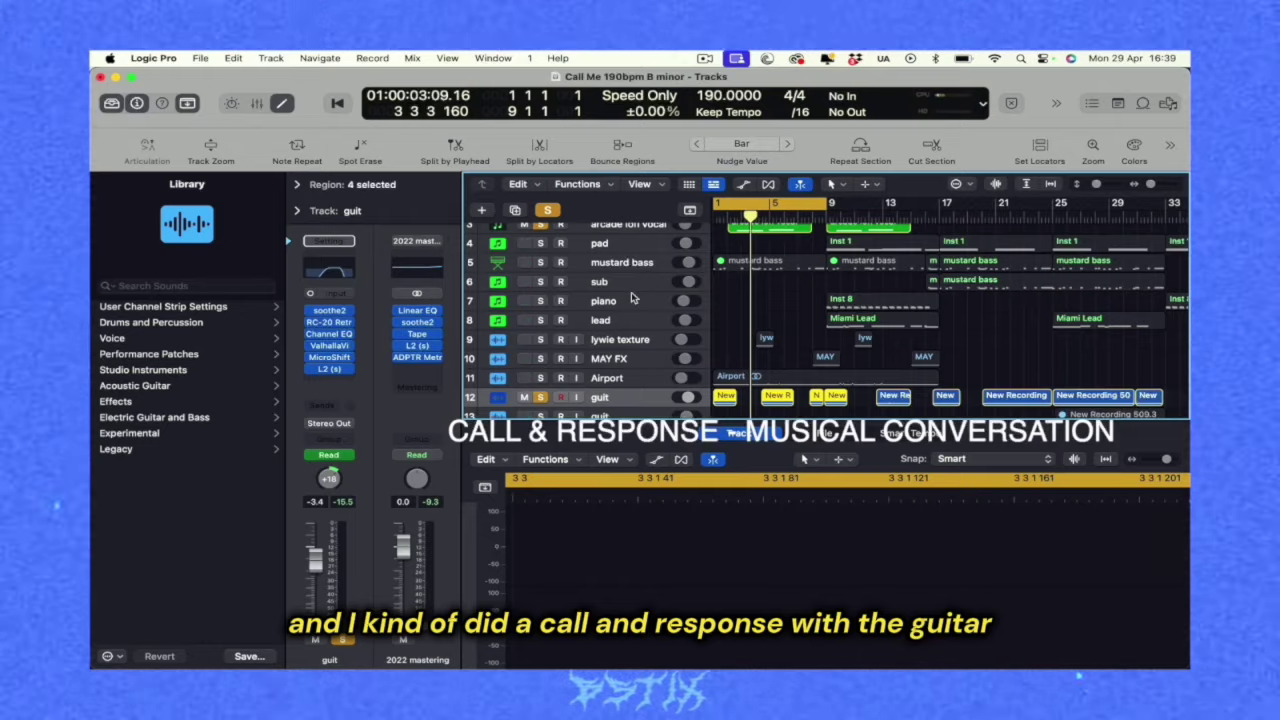
pyautogui.scroll(1, 631, 297)
pyautogui.scroll(-3, 615, 262)
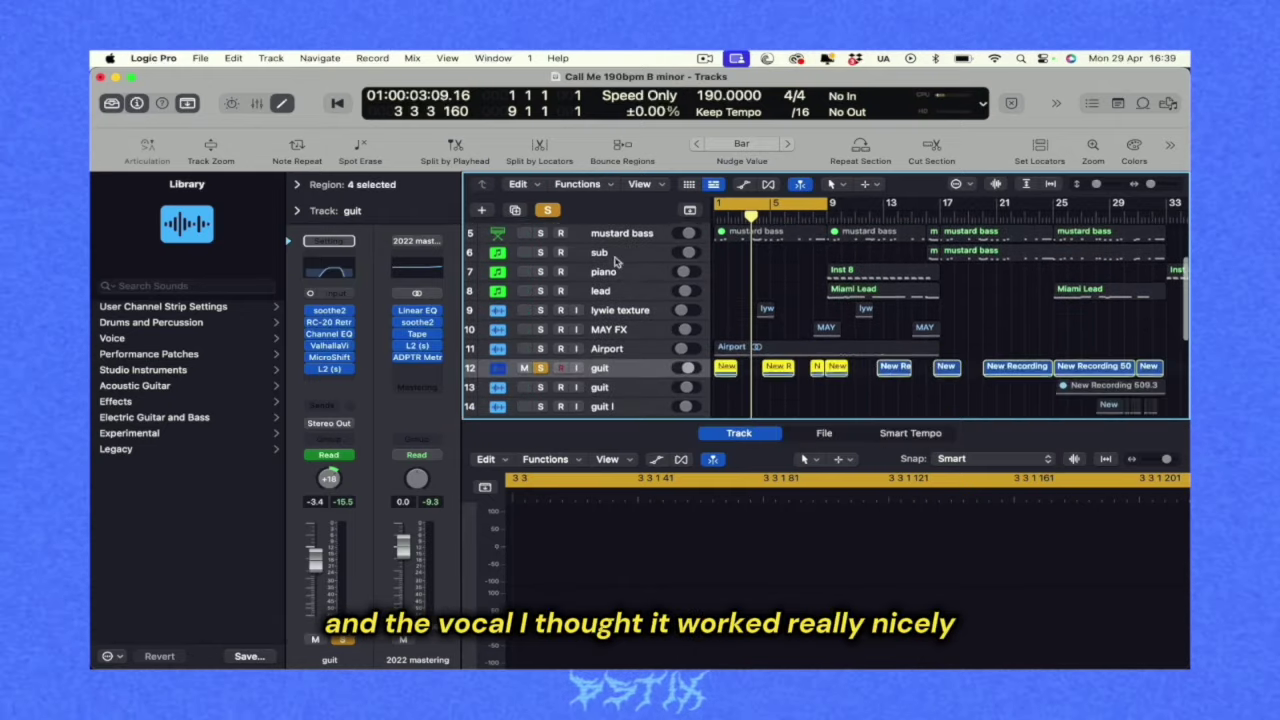
pyautogui.scroll(1, 615, 262)
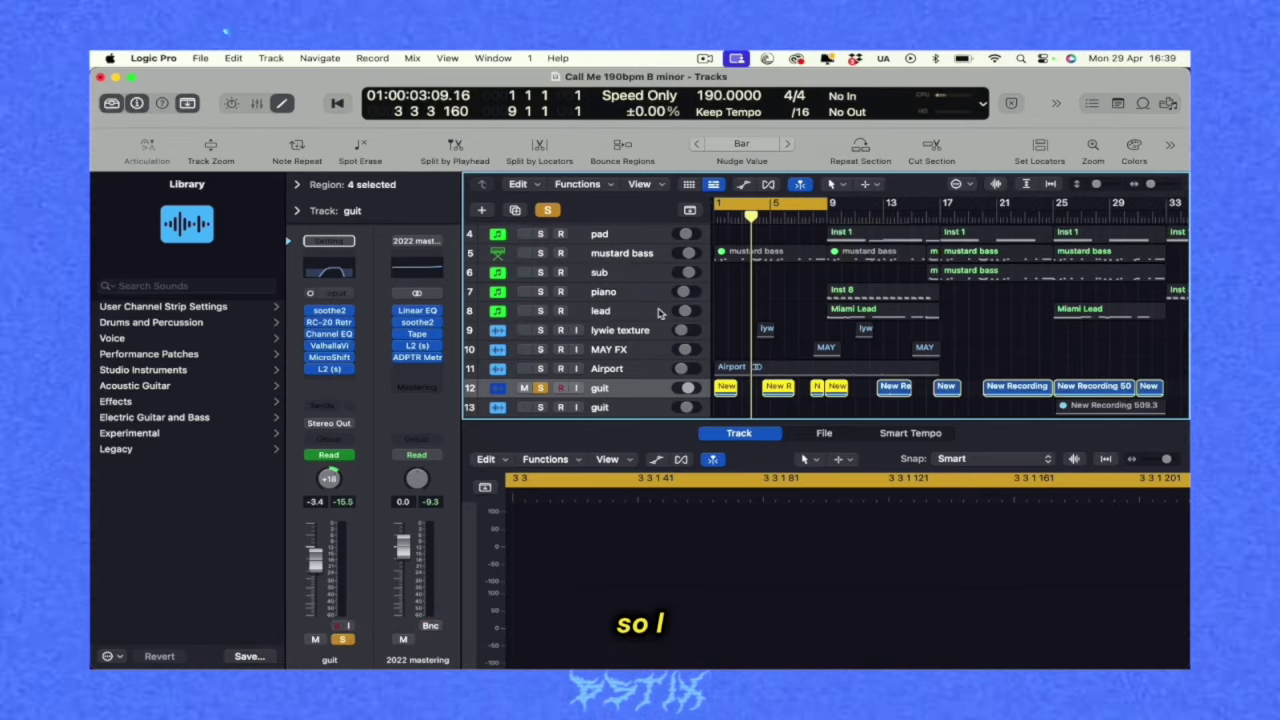
pyautogui.scroll(-1, 605, 362)
pyautogui.scroll(3, 617, 373)
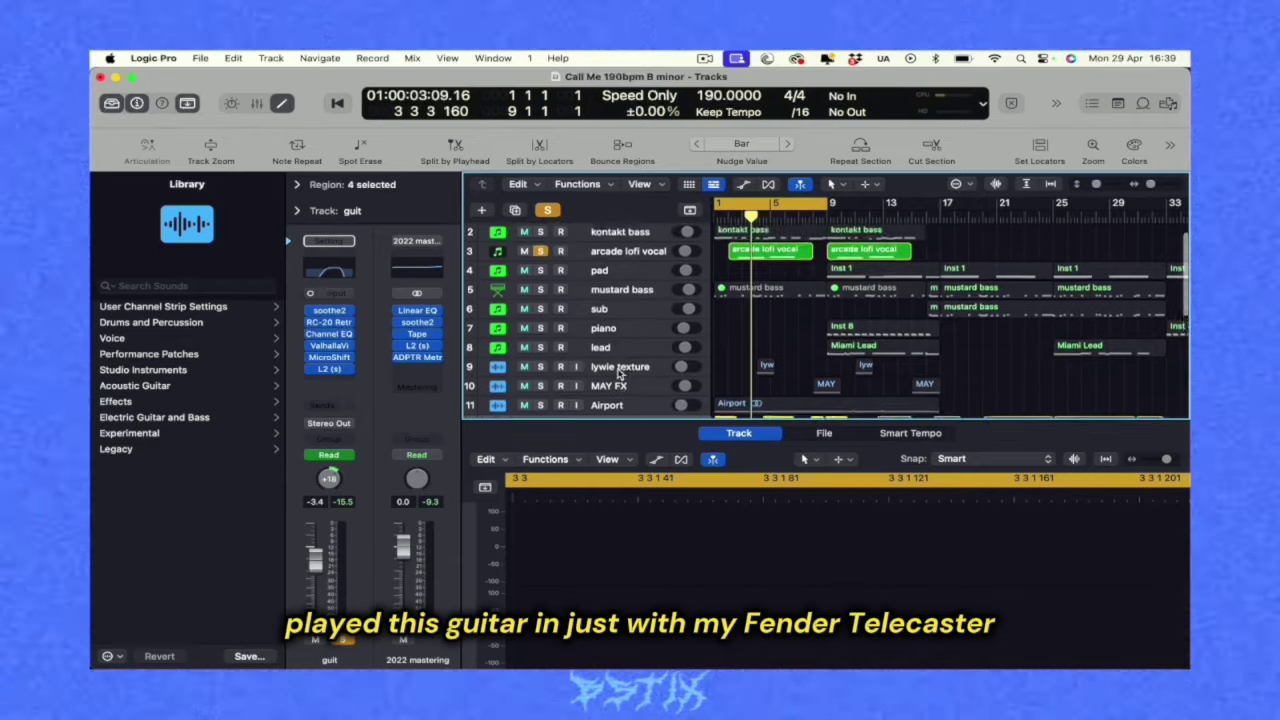
pyautogui.scroll(-3, 615, 370)
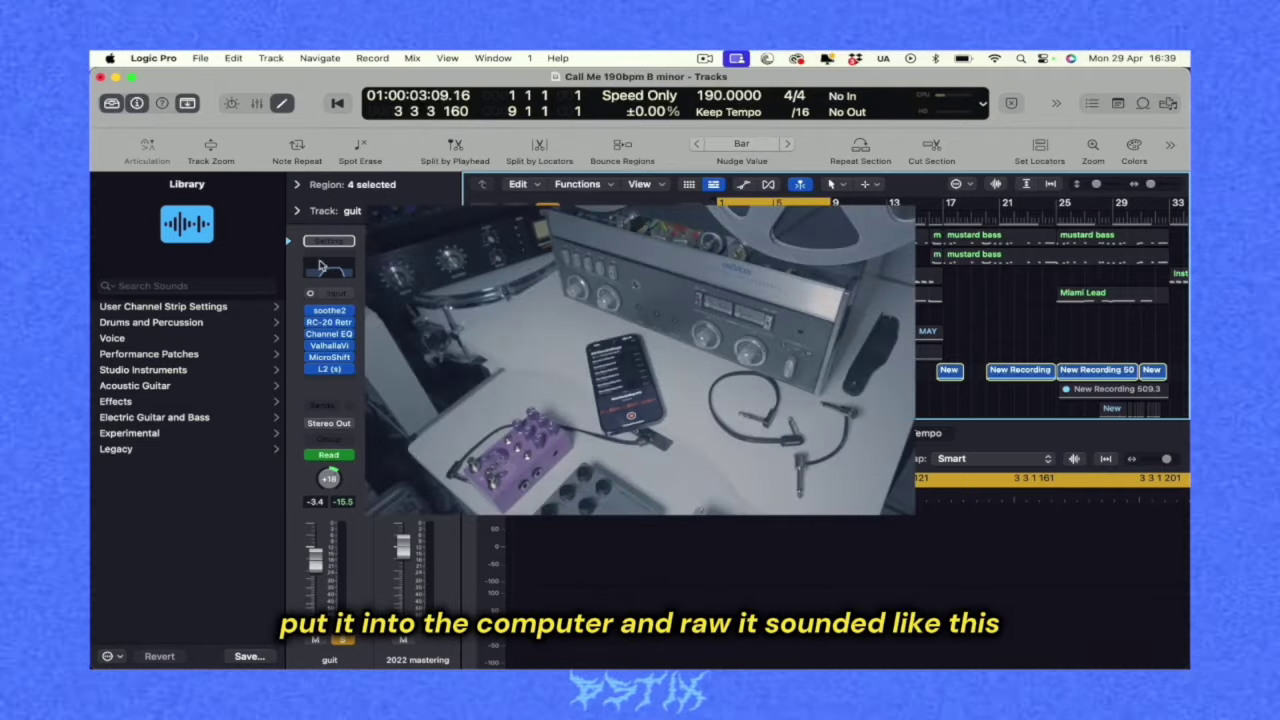
# Step: Bypass all effects on the soloed guit track and play the raw guitar recording
pyautogui.scroll(-3, 1050, 320)
pyautogui.press('space')
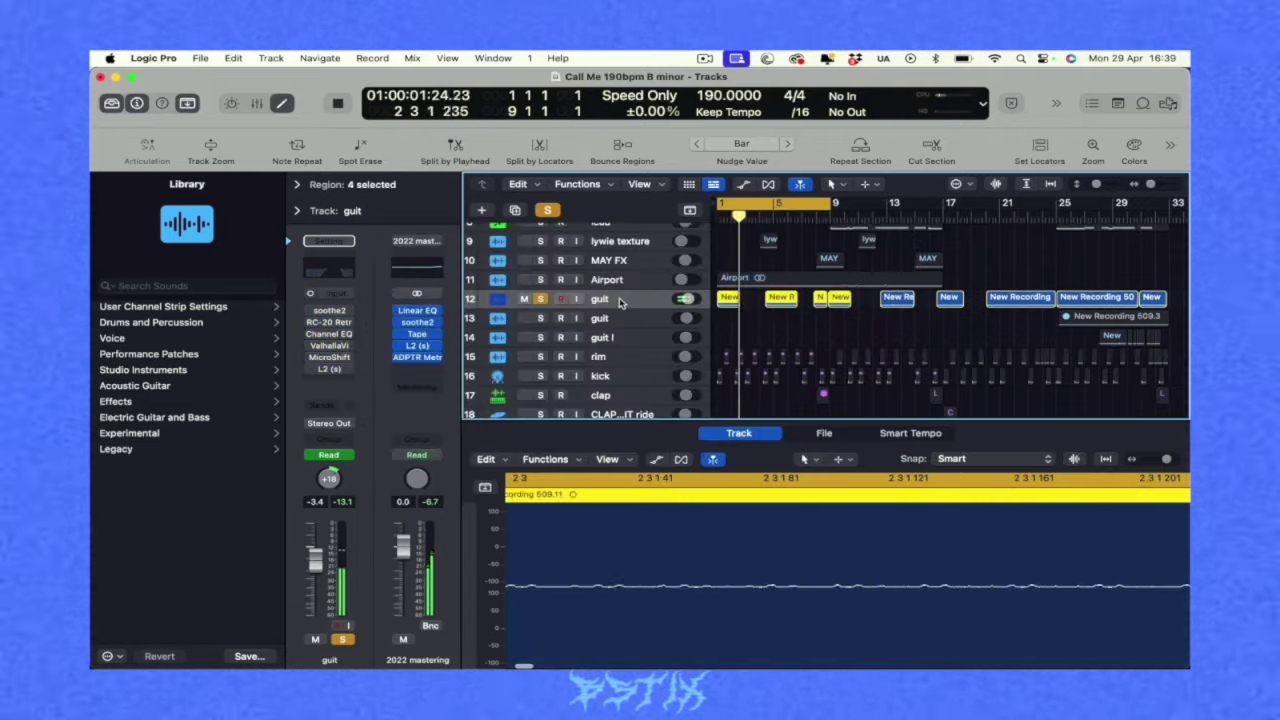
pyautogui.press('space')
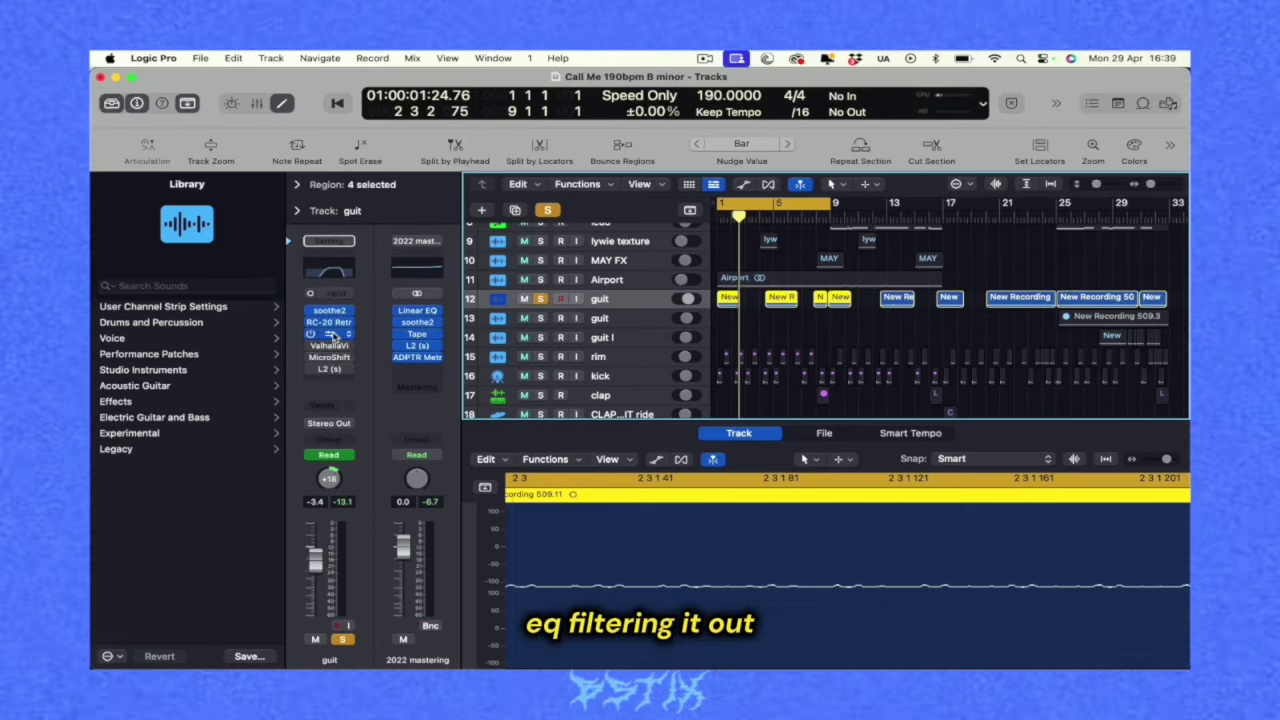
# Step: Re-enable the guit track's soothe2, RC-20, Channel EQ, Valhalla, MicroShift and L2 effects, and play the guitar with L2 open
pyautogui.press('space')
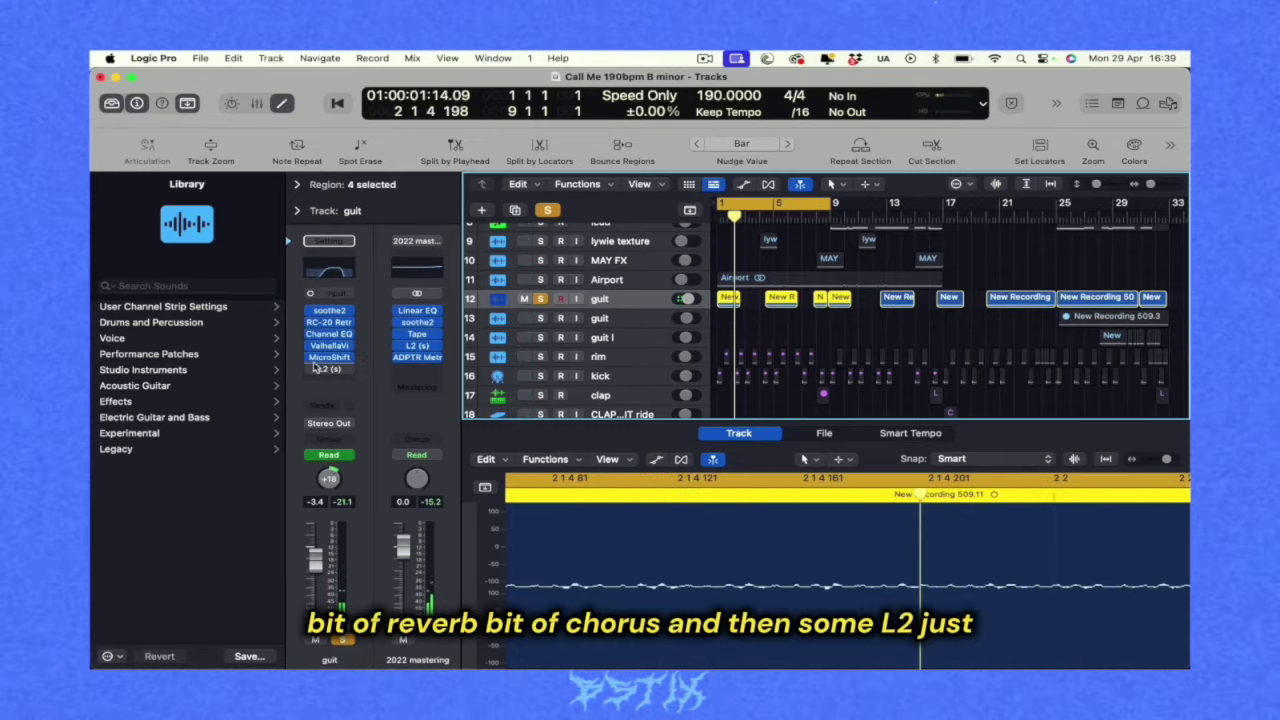
pyautogui.click(331, 372)
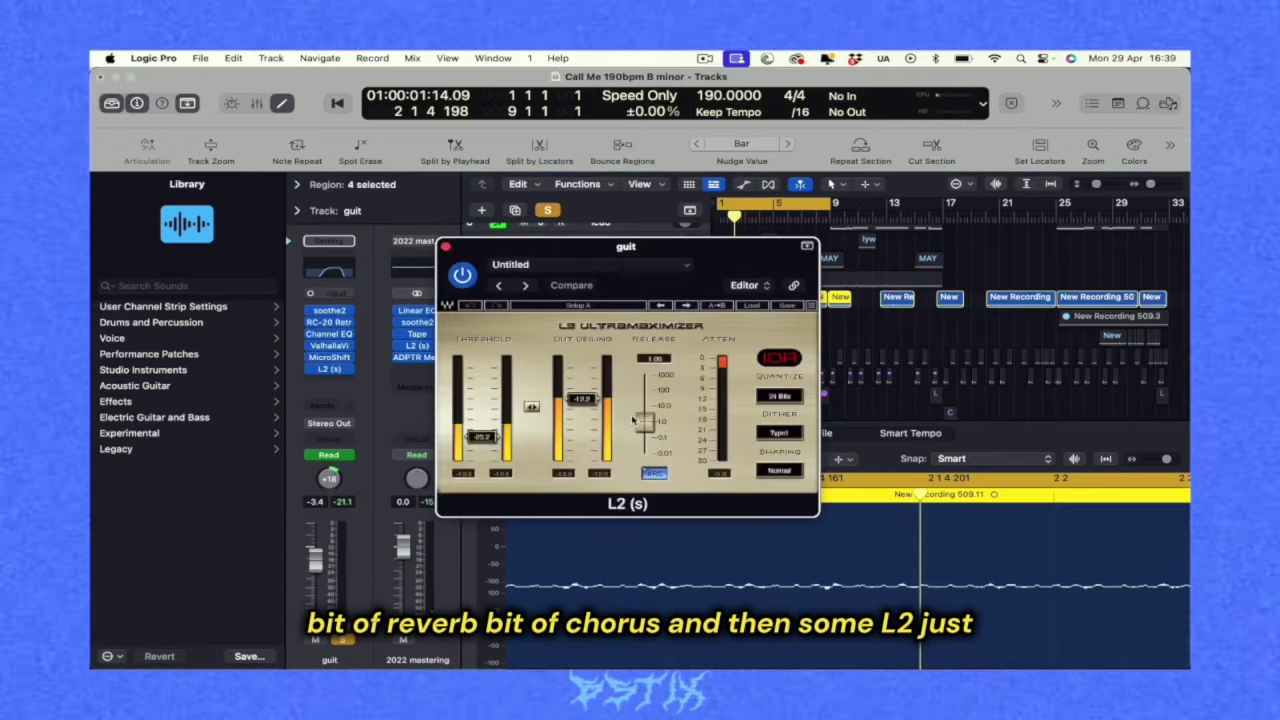
pyautogui.press('space')
pyautogui.press('space')
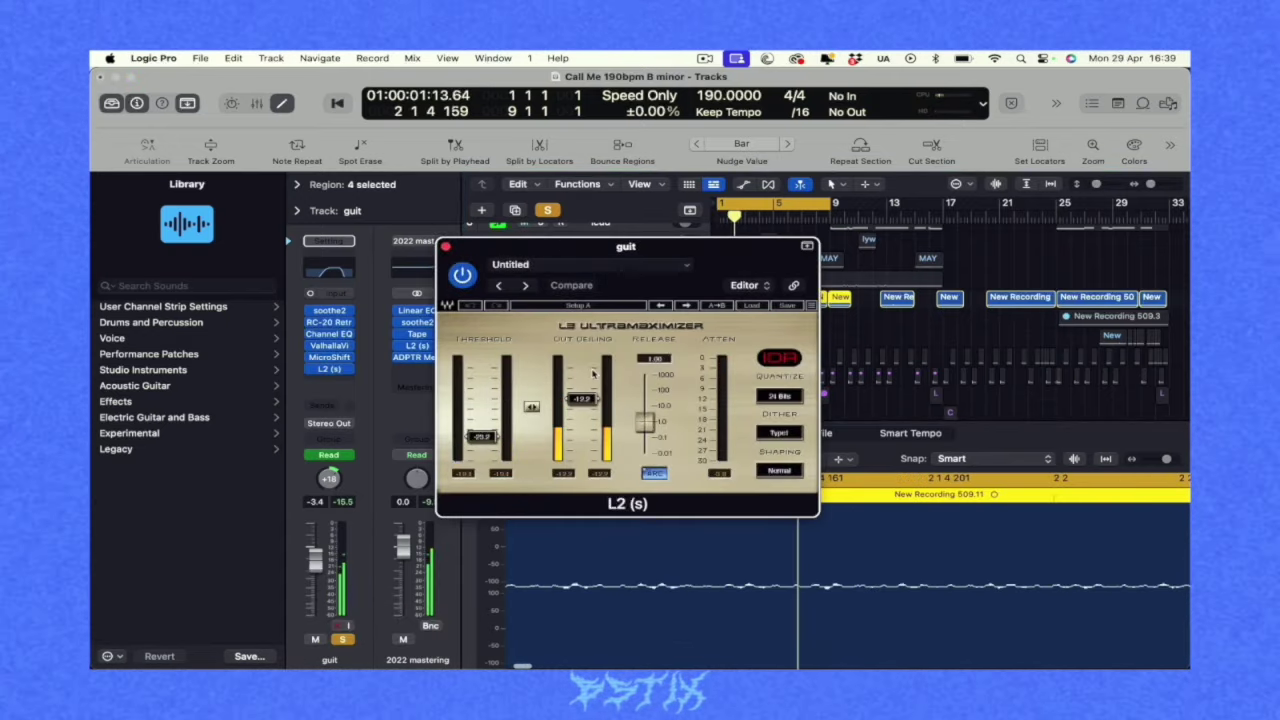
pyautogui.press('super+w')
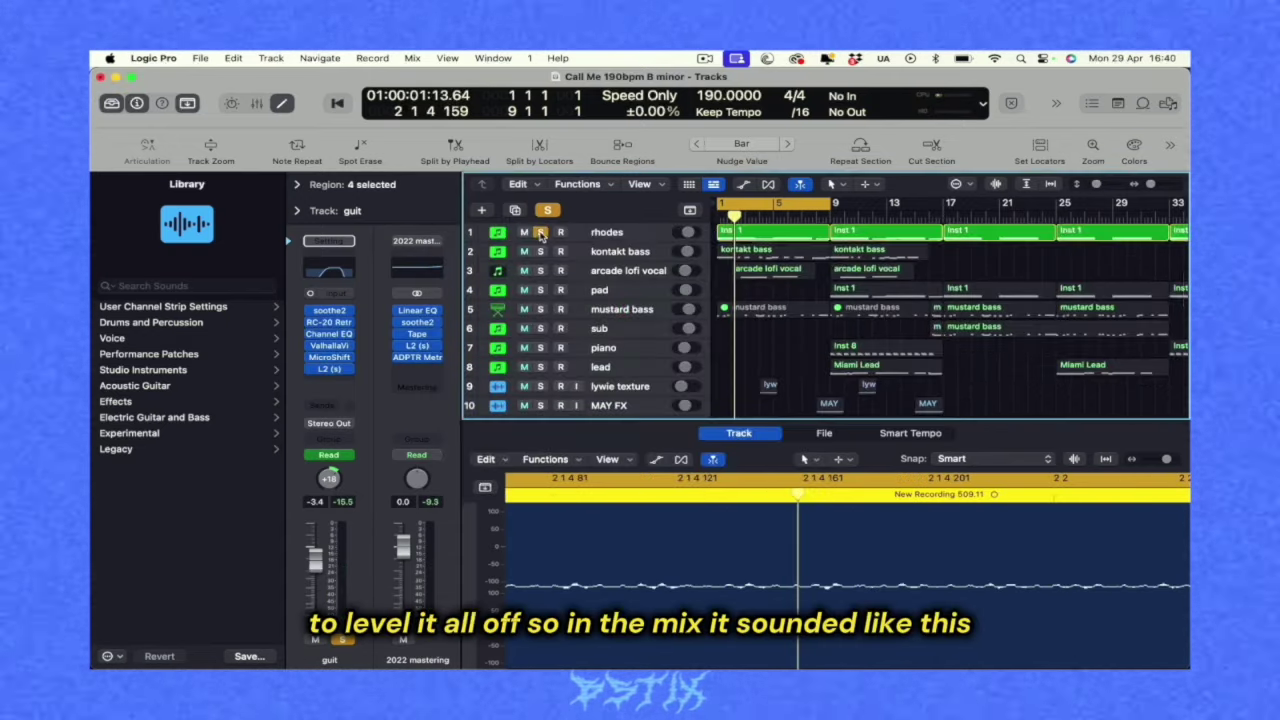
# Step: Solo the rhodes, kontakt bass, arcade lofi vocal and pad alongside the guitar and play the first eight bars
pyautogui.press('space')
pyautogui.scroll(-5, 604, 309)
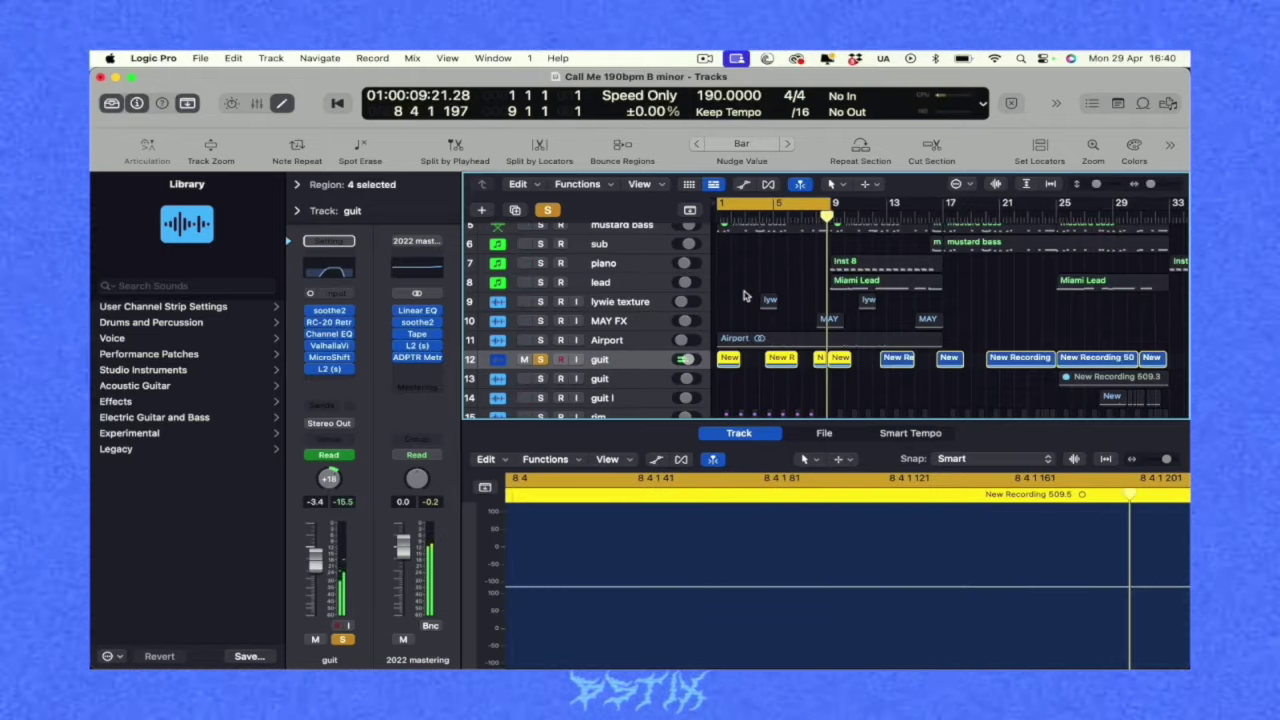
pyautogui.scroll(5, 778, 297)
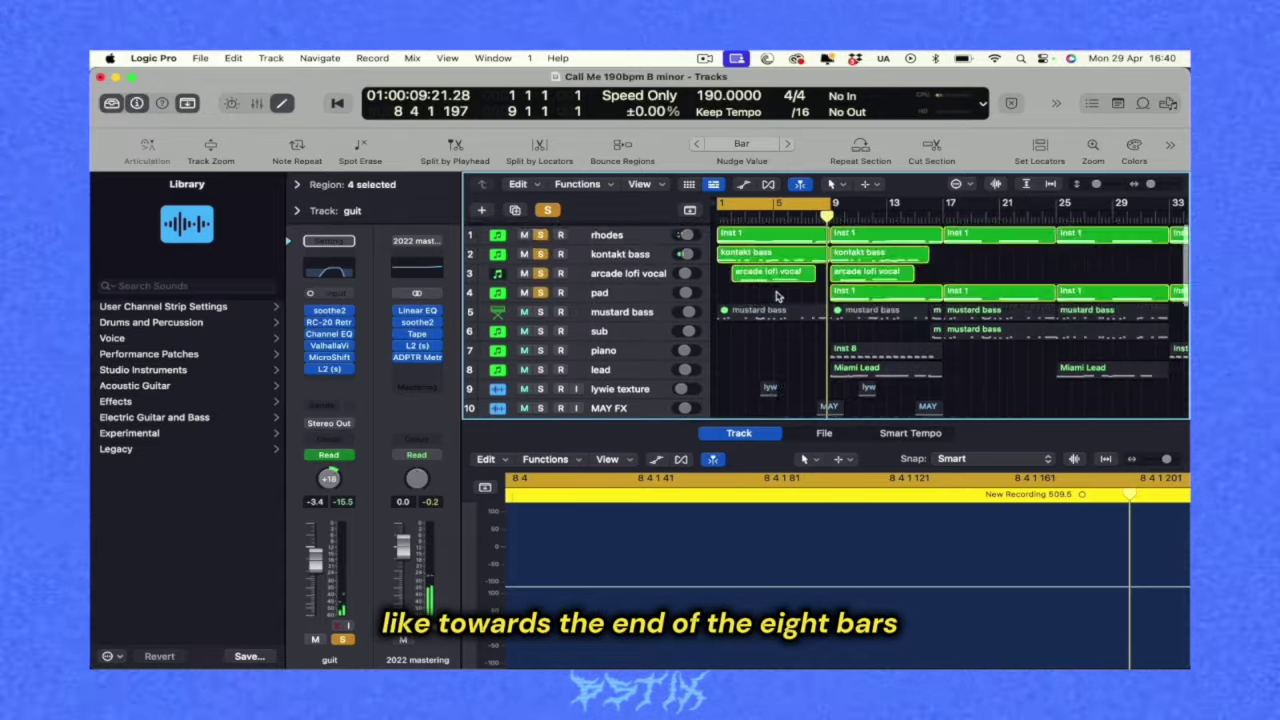
# Step: Open the first rhodes region in the piano roll and select the two walk-up notes at its end
pyautogui.scroll(3, 948, 232)
pyautogui.click(948, 232)
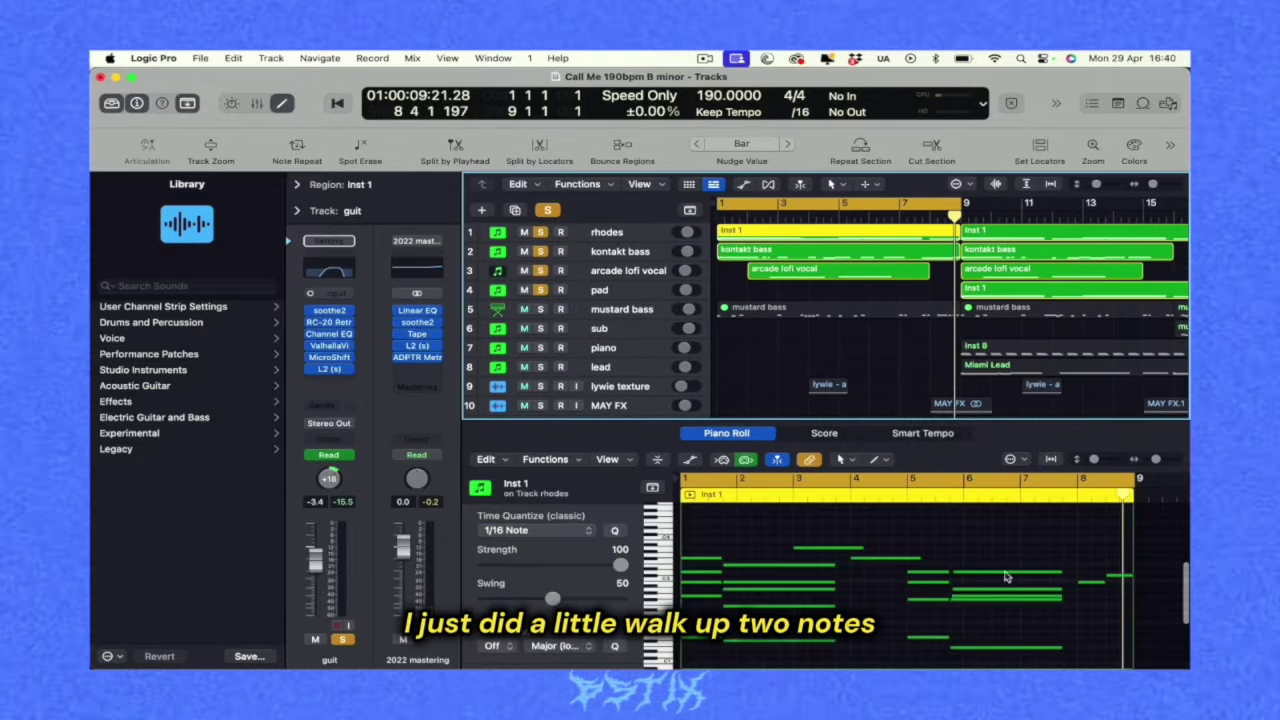
pyautogui.moveTo(1080, 538); pyautogui.dragTo(1130, 594)
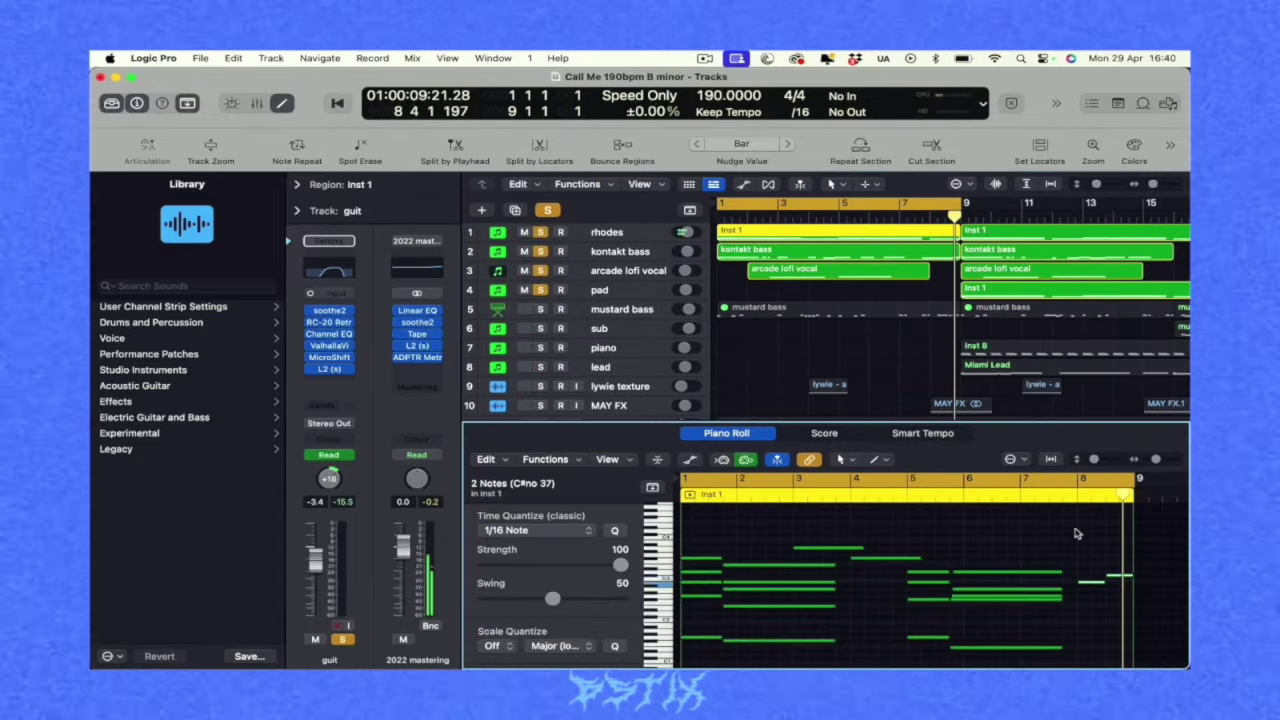
# Step: Play the guitar fill on the guit track from just before bar 8
pyautogui.scroll(-10, 995, 353)
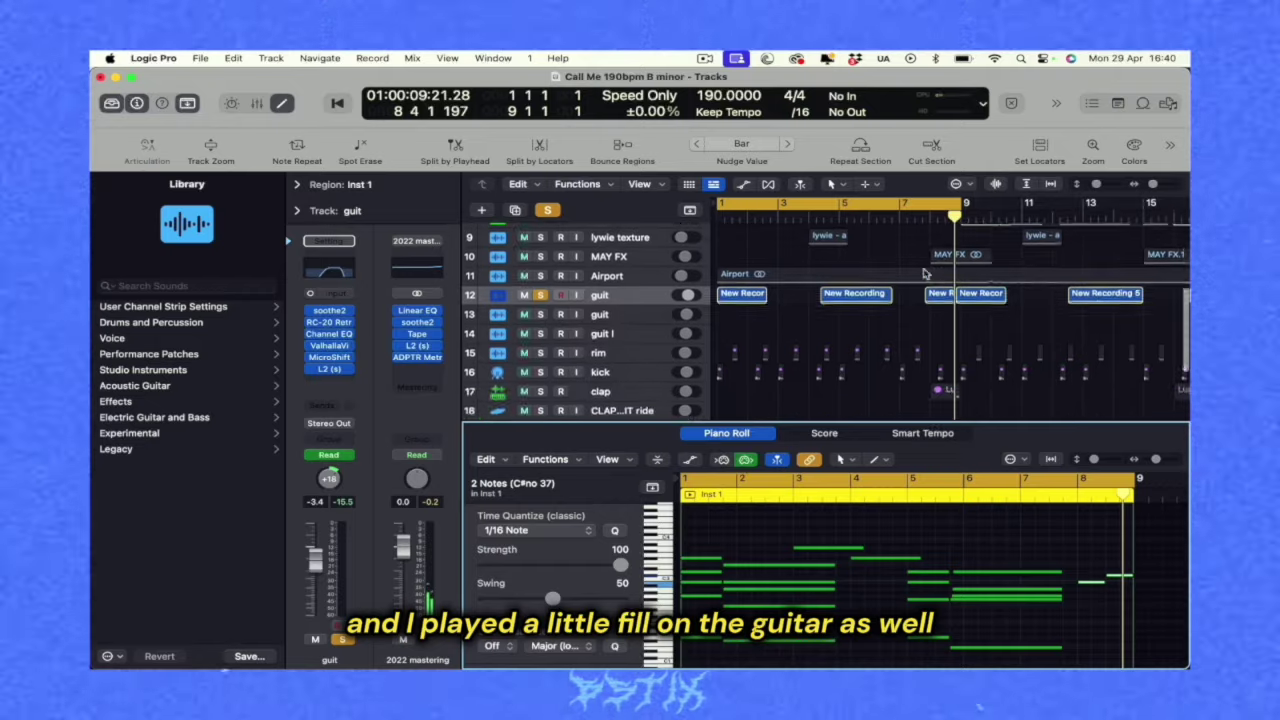
pyautogui.click(922, 212)
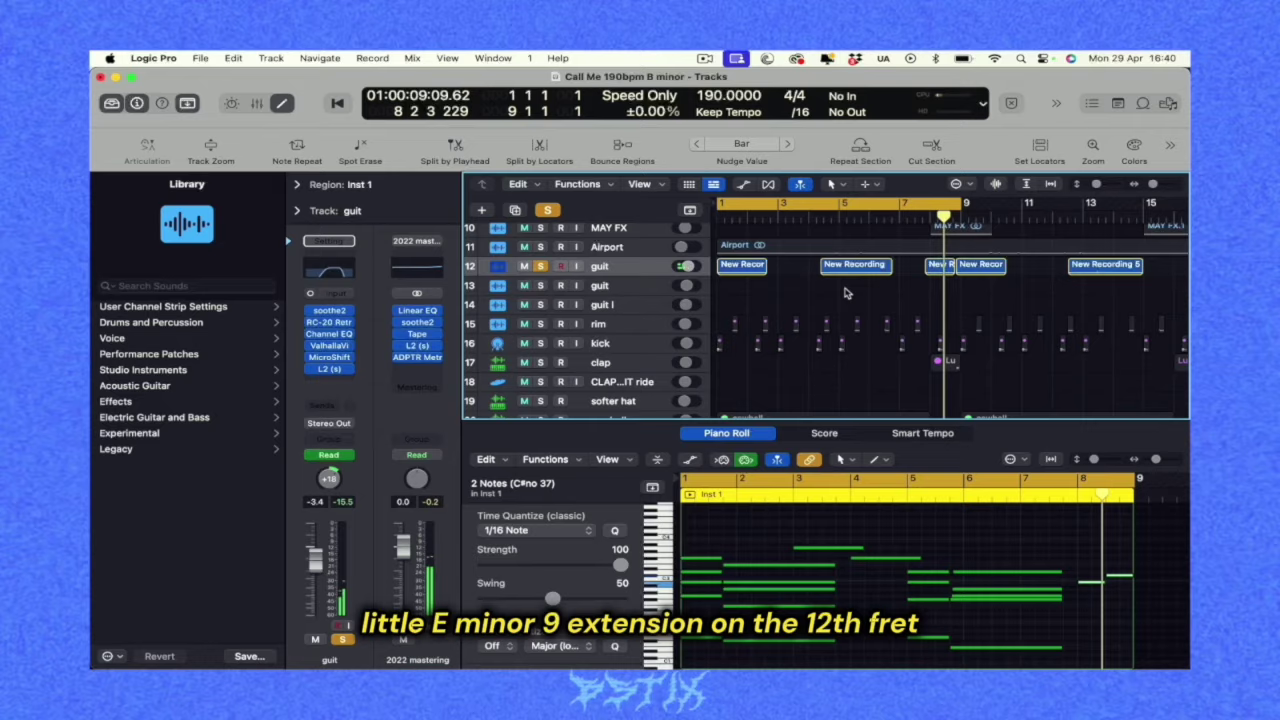
pyautogui.click(800, 298)
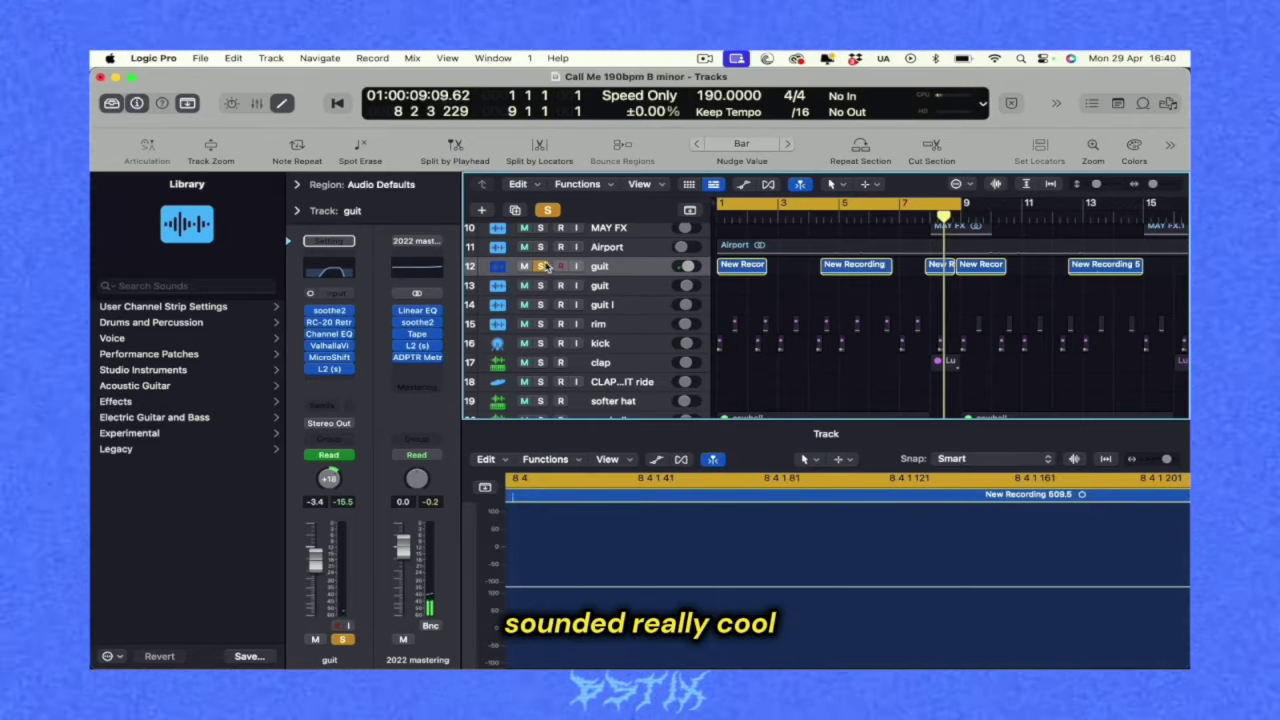
# Step: Unsolo the guit track, solo the lywie texture and Airport tracks, and examine the lywie texture region at bar 4
pyautogui.scroll(8, 550, 272)
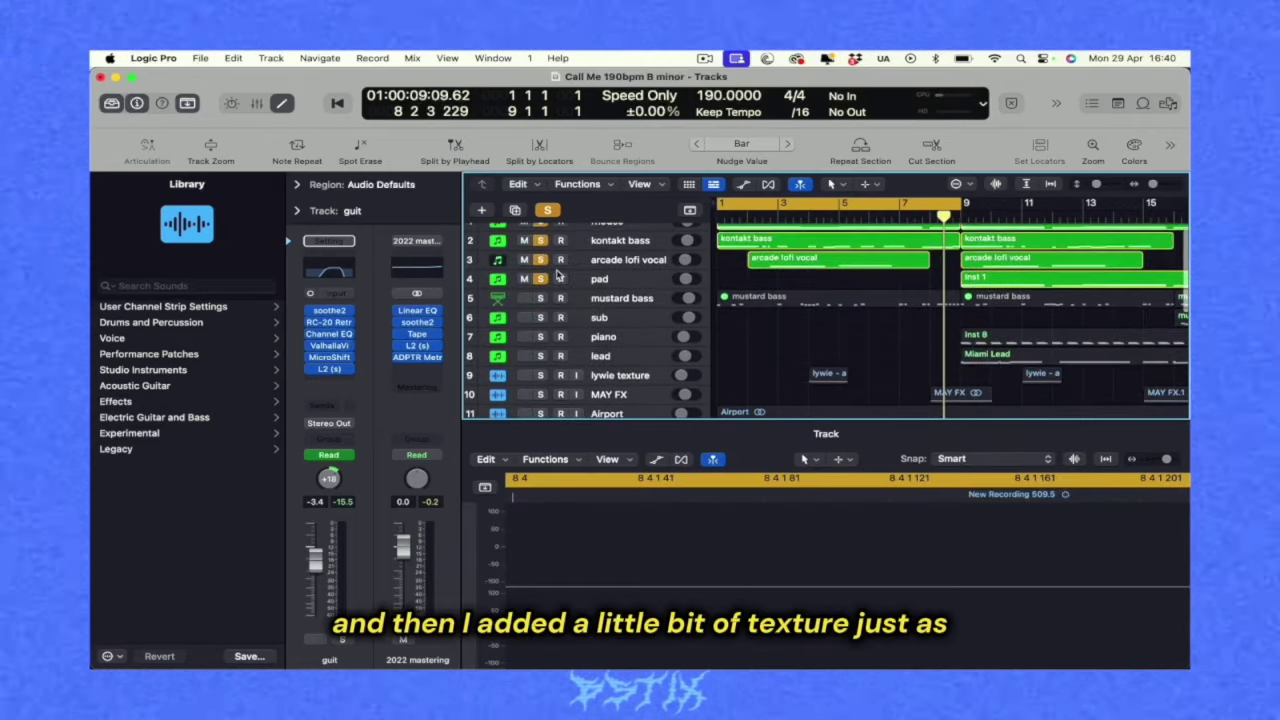
pyautogui.scroll(-2, 557, 275)
pyautogui.click(540, 334)
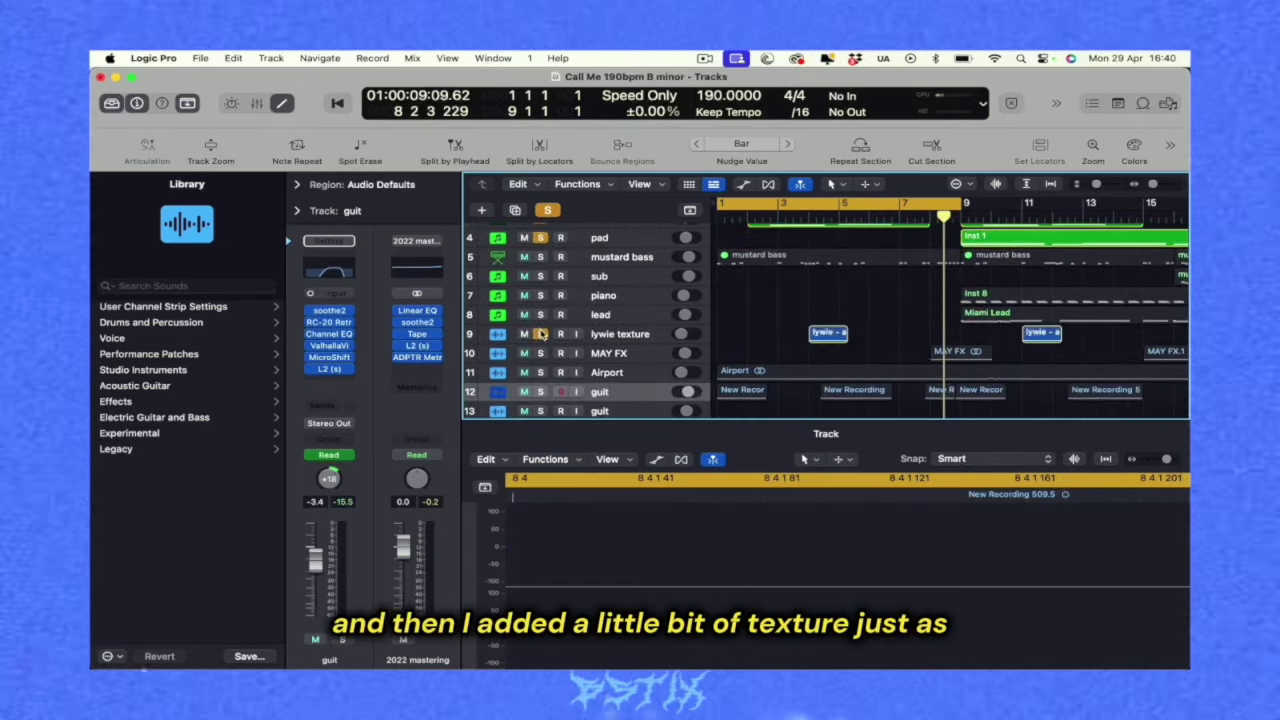
pyautogui.click(540, 371)
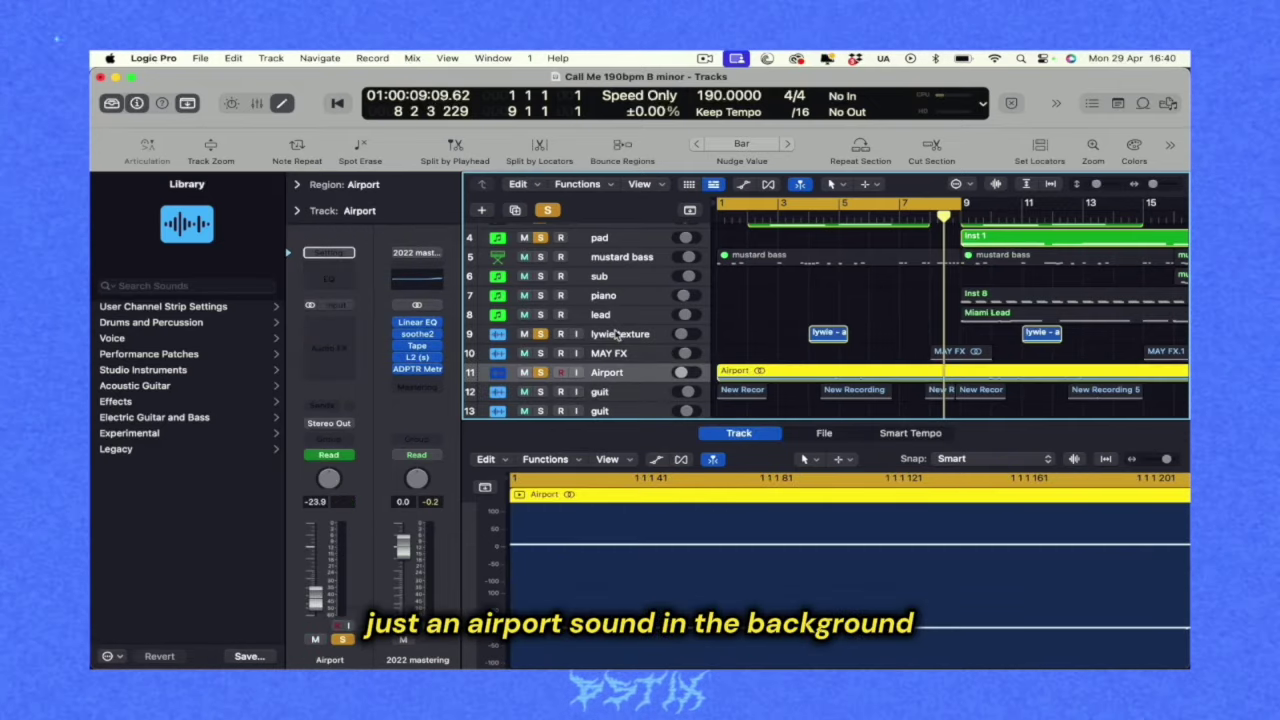
pyautogui.click(617, 335)
pyautogui.press('super+Right')
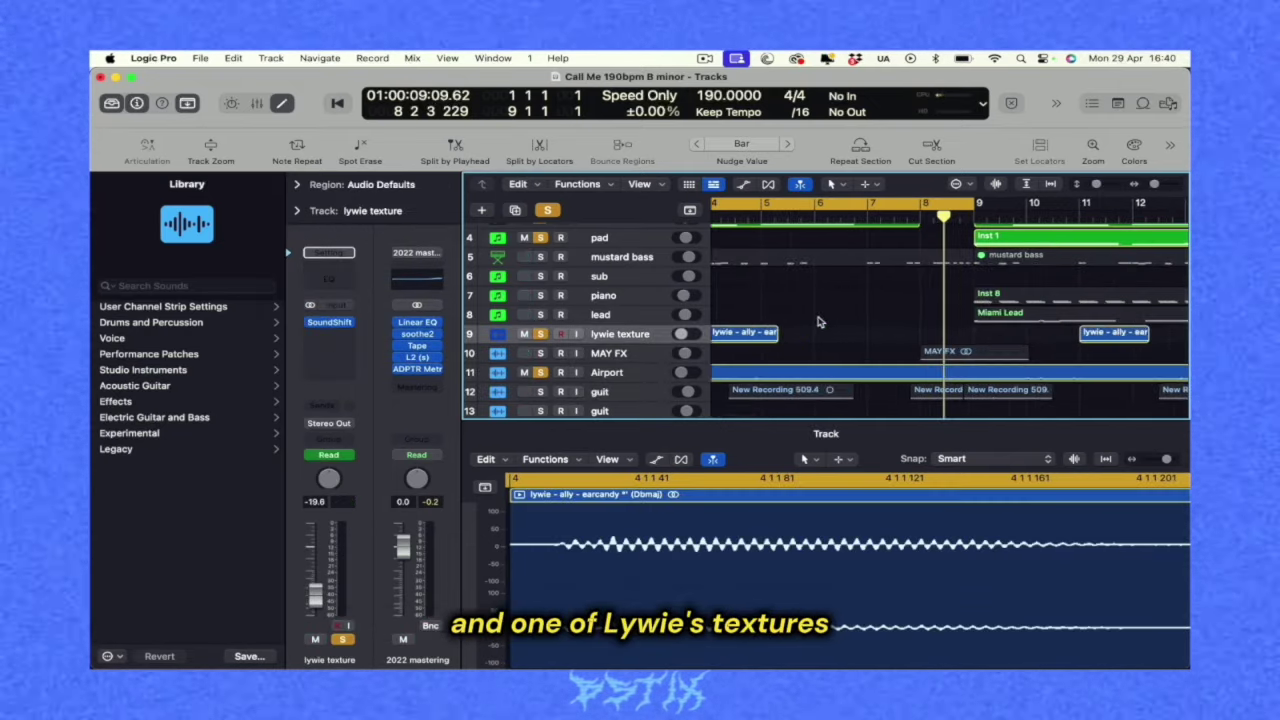
pyautogui.hscroll(-5, 818, 322)
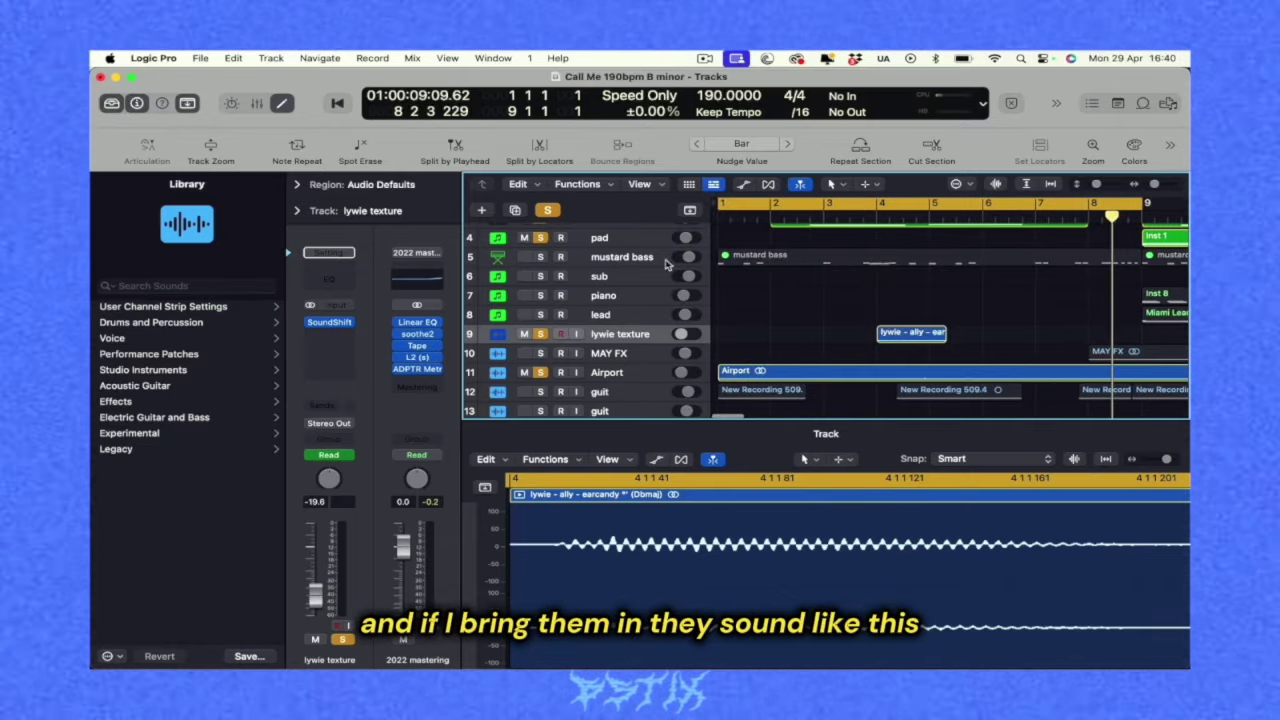
# Step: Play the lywie texture and Airport tracks together with the other soloed tracks through the first bars
pyautogui.press('space')
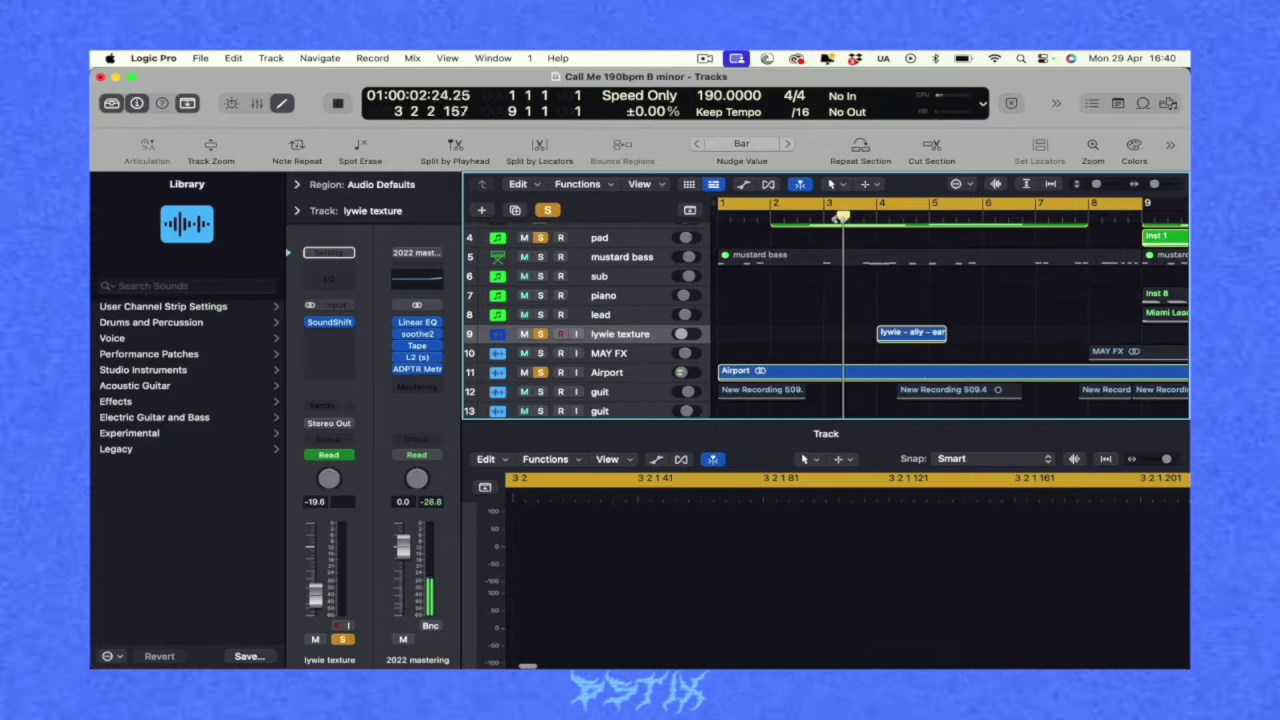
pyautogui.press('super+Left')
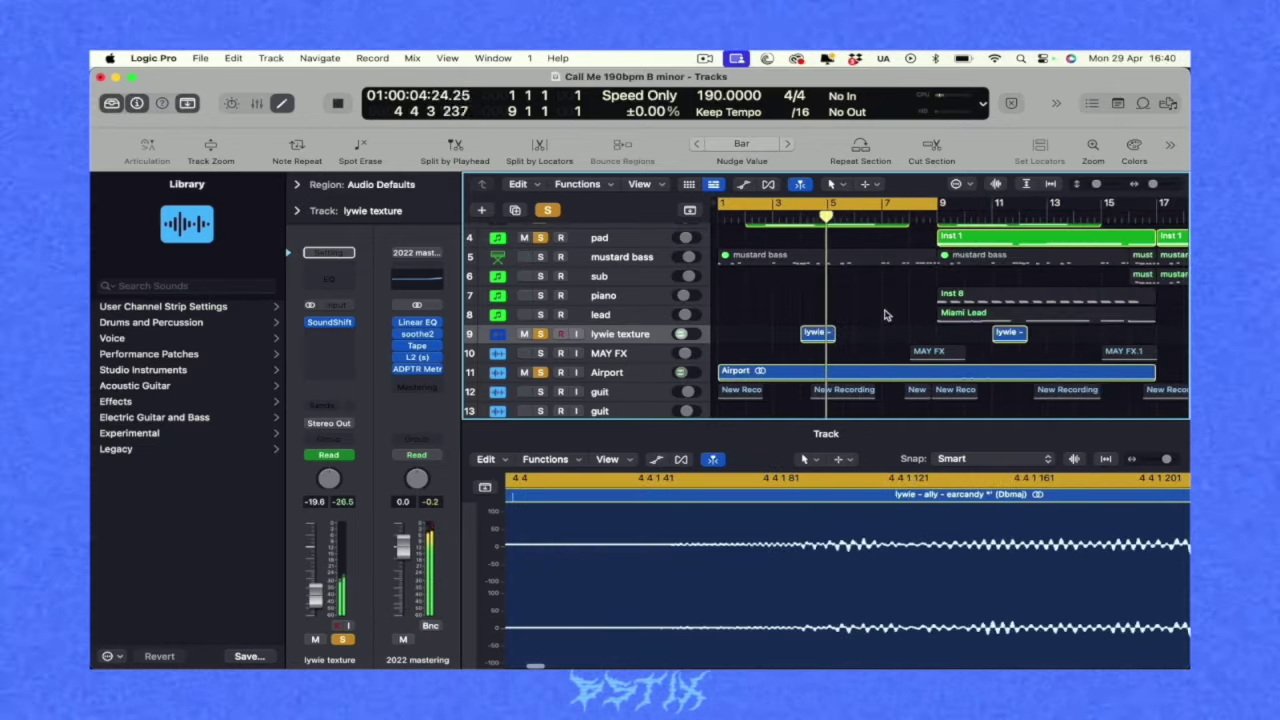
pyautogui.press('space')
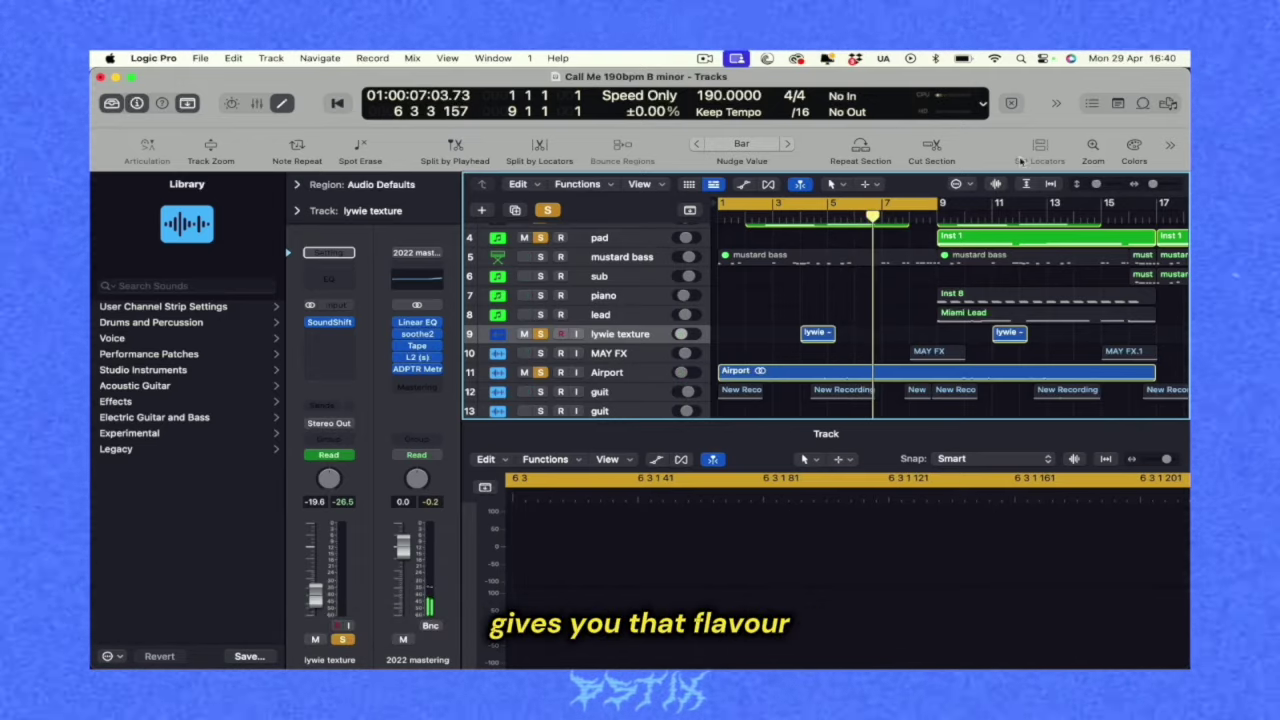
# Step: Move the cycle range to bars 9 to 17 and play the lead track soloed on its own
pyautogui.moveTo(1151, 187); pyautogui.dragTo(1090, 184)
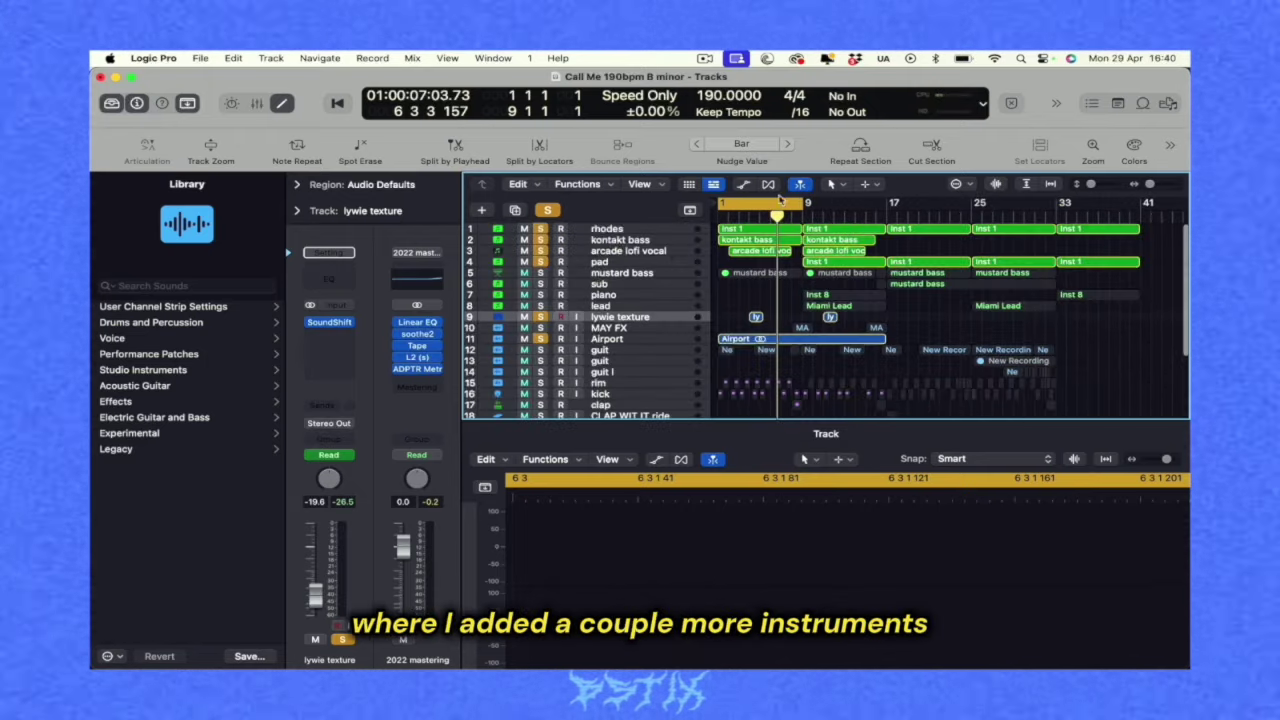
pyautogui.moveTo(770, 205); pyautogui.dragTo(855, 205)
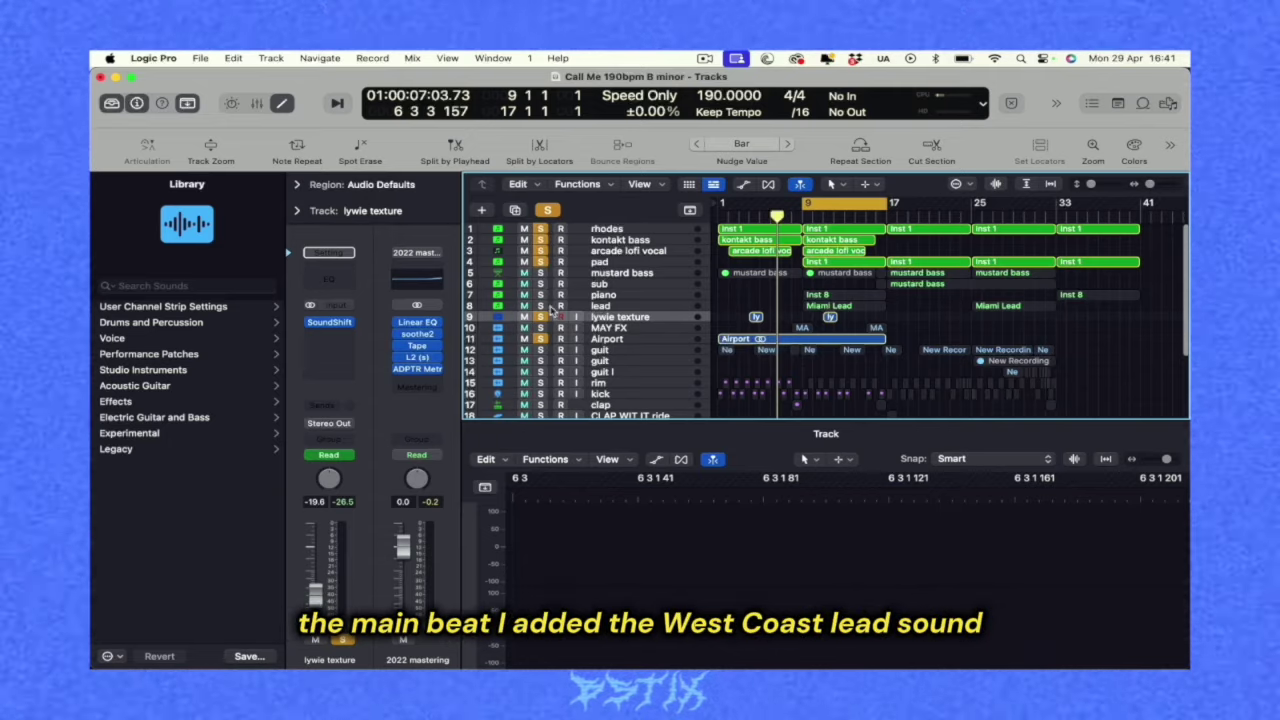
pyautogui.keyDown('alt'); pyautogui.click(540, 305); pyautogui.keyUp('alt')
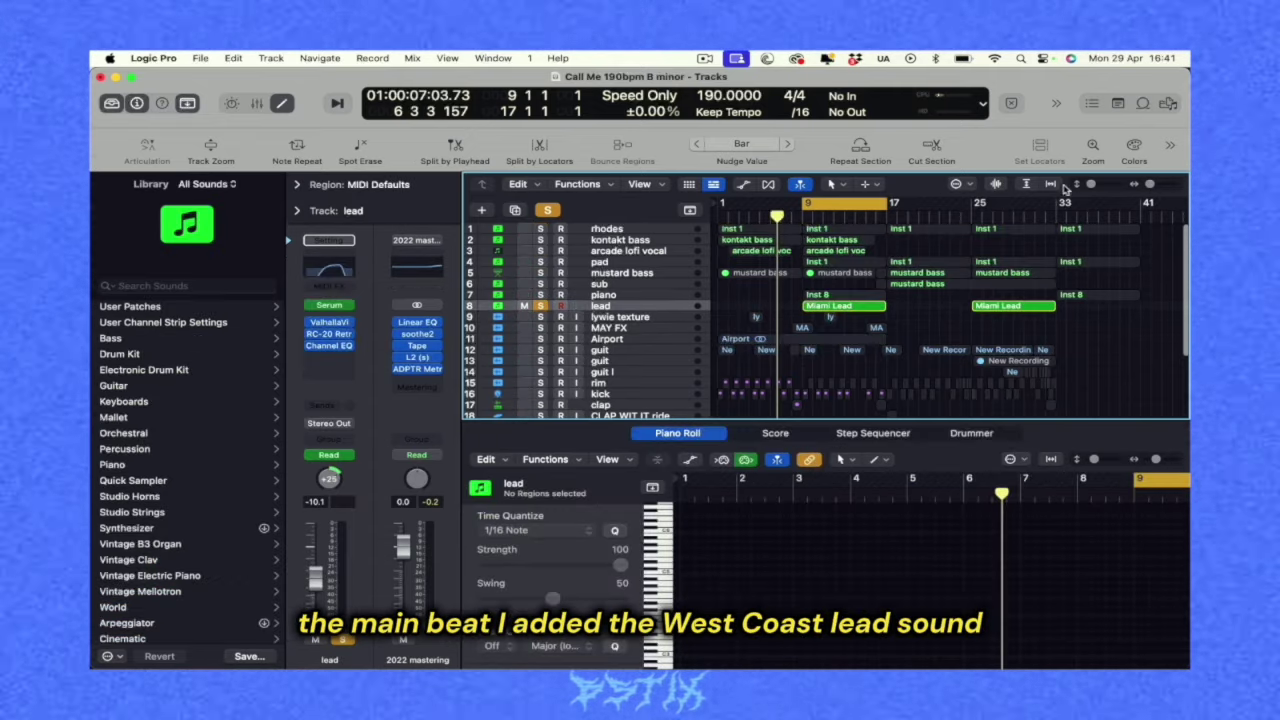
pyautogui.press('space')
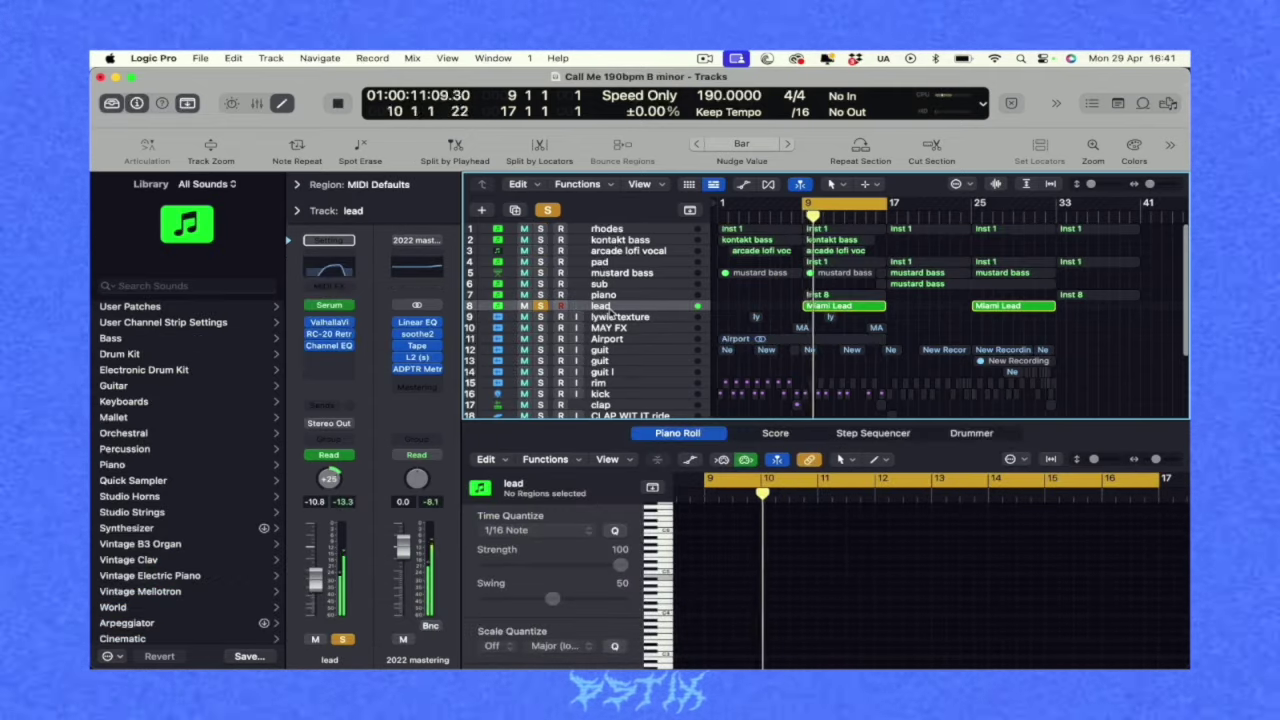
# Step: Inspect the lead track's Serum, ValhallaVintageVerb, RC-20 Retro Color and Channel EQ settings one after another
pyautogui.moveTo(338, 326)
pyautogui.click(329, 305)
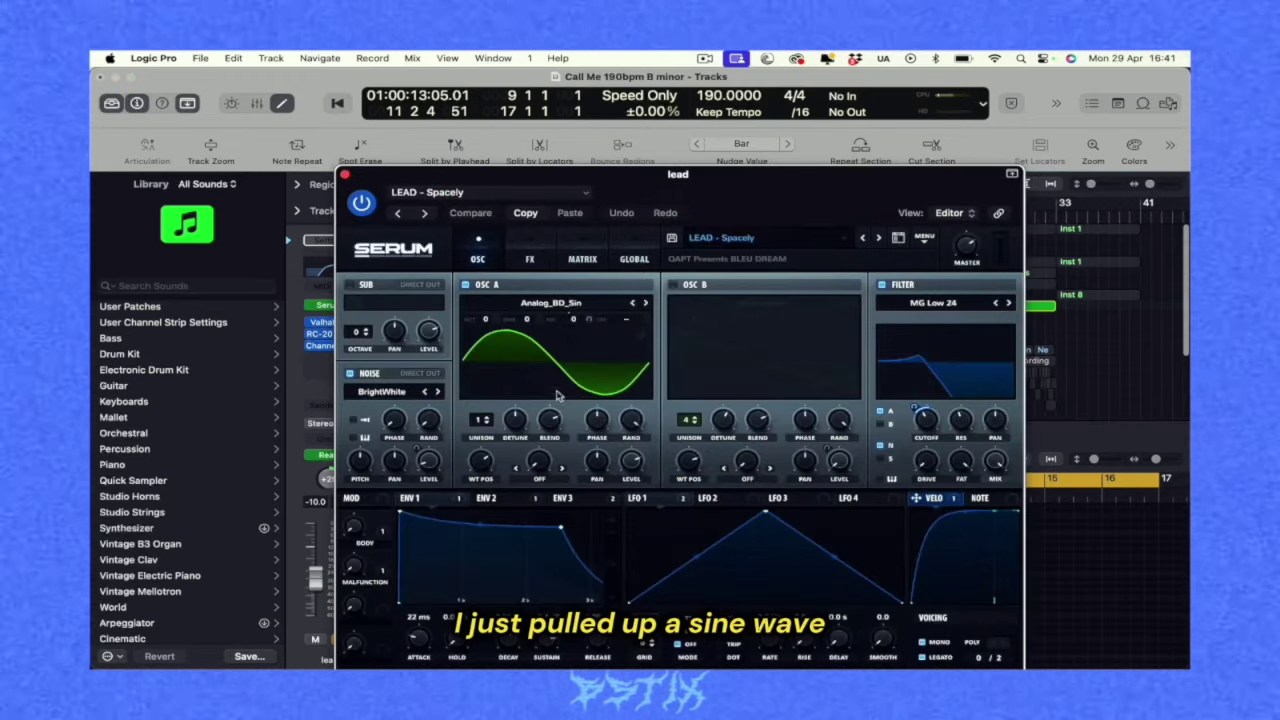
pyautogui.click(345, 175)
pyautogui.click(330, 322)
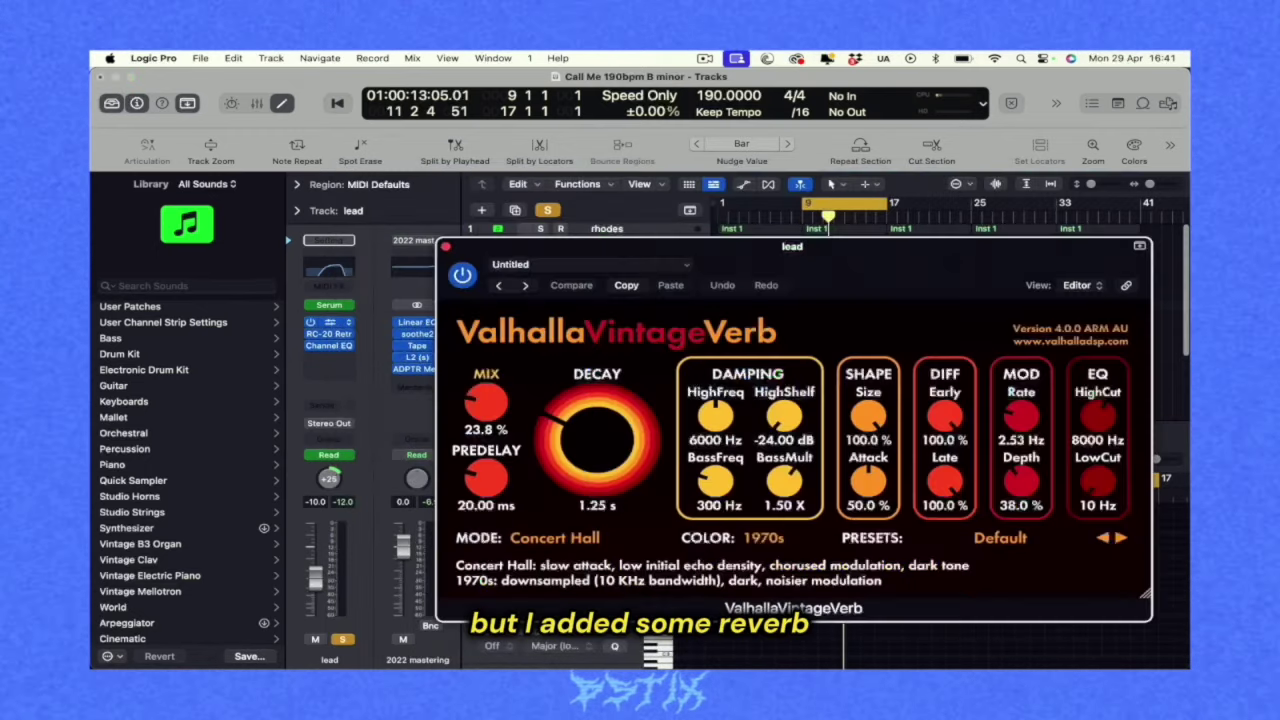
pyautogui.click(446, 247)
pyautogui.click(330, 305)
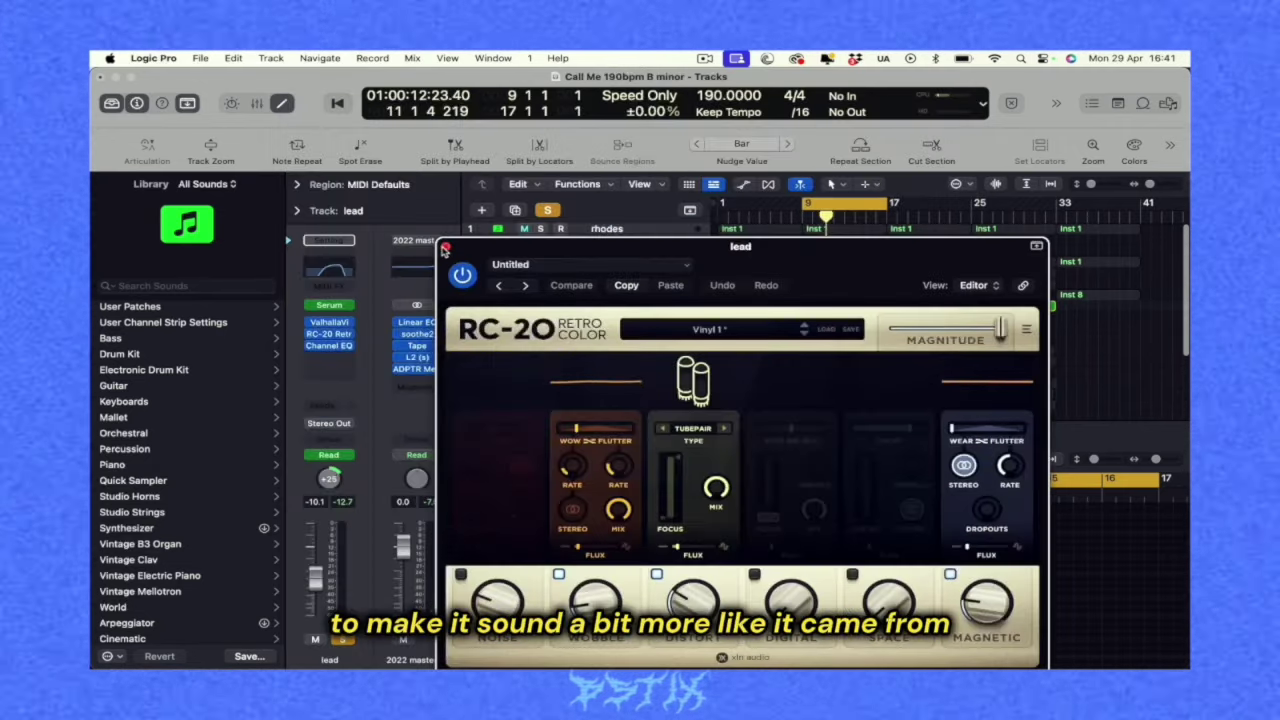
pyautogui.click(445, 247)
pyautogui.click(331, 346)
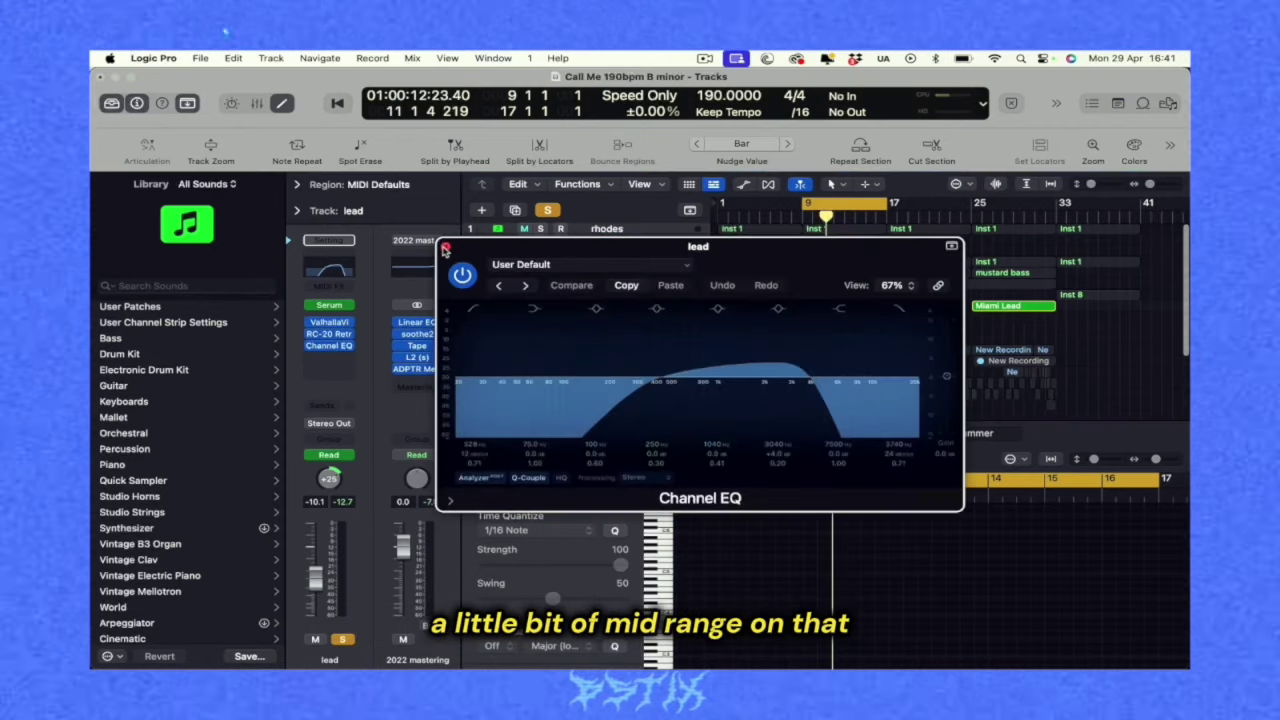
pyautogui.click(445, 247)
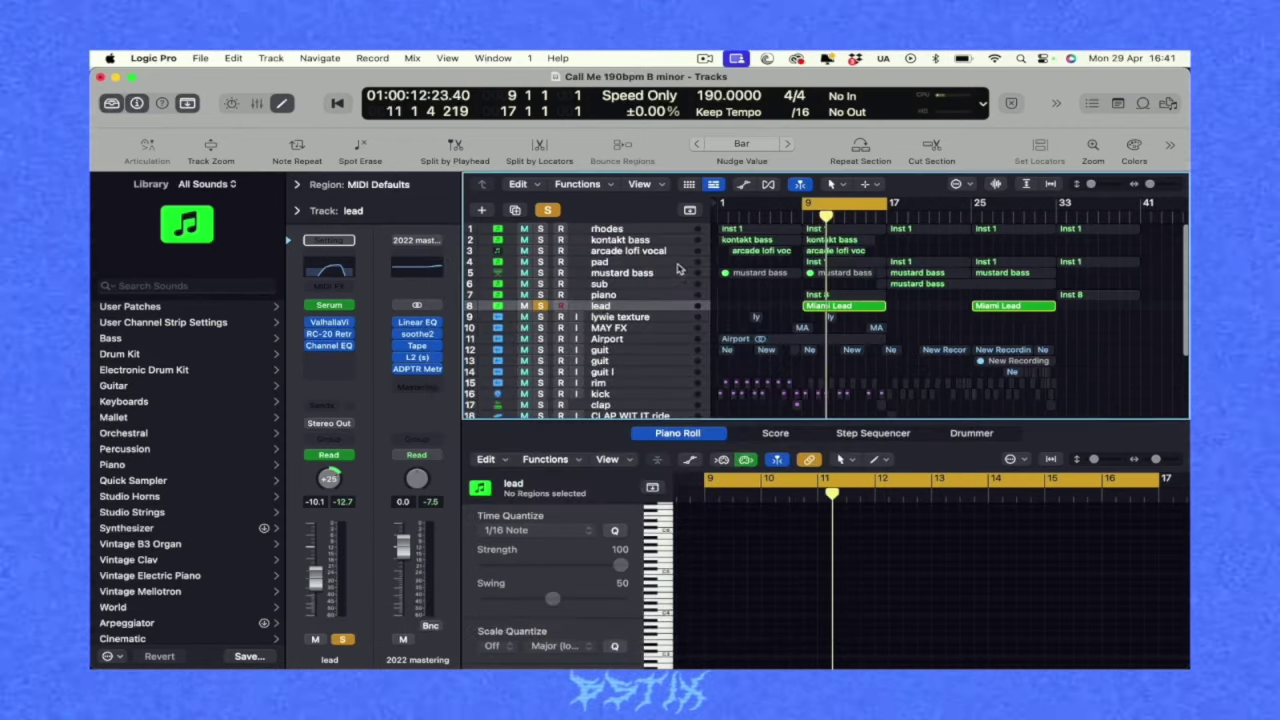
# Step: Solo the piano track as well and inspect the preset in its SKY Keys instrument
pyautogui.click(540, 295)
pyautogui.click(605, 295)
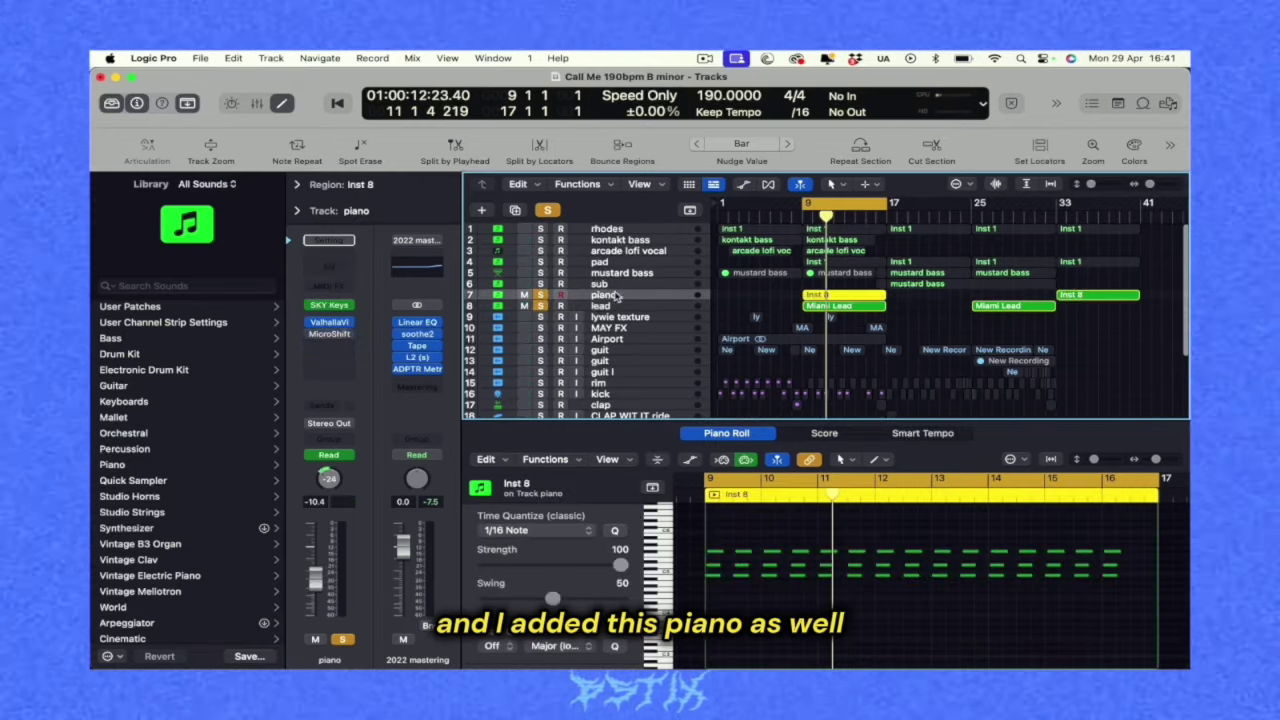
pyautogui.click(329, 306)
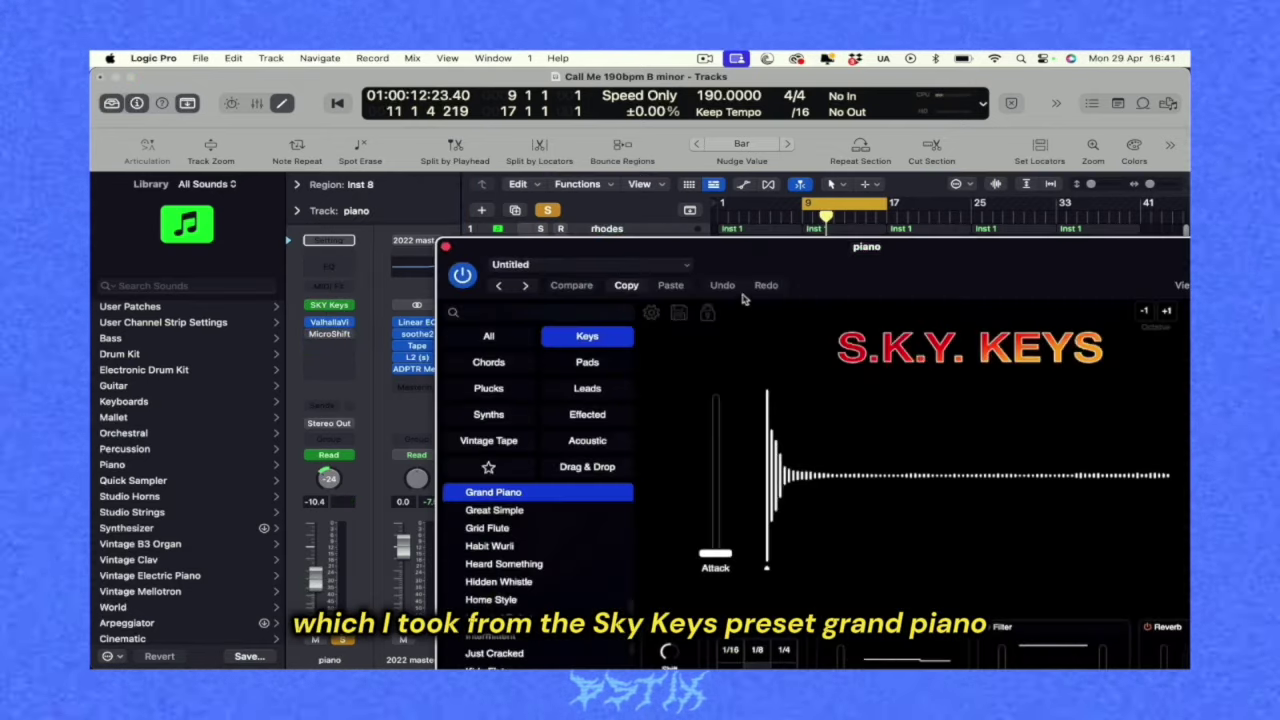
pyautogui.click(447, 247)
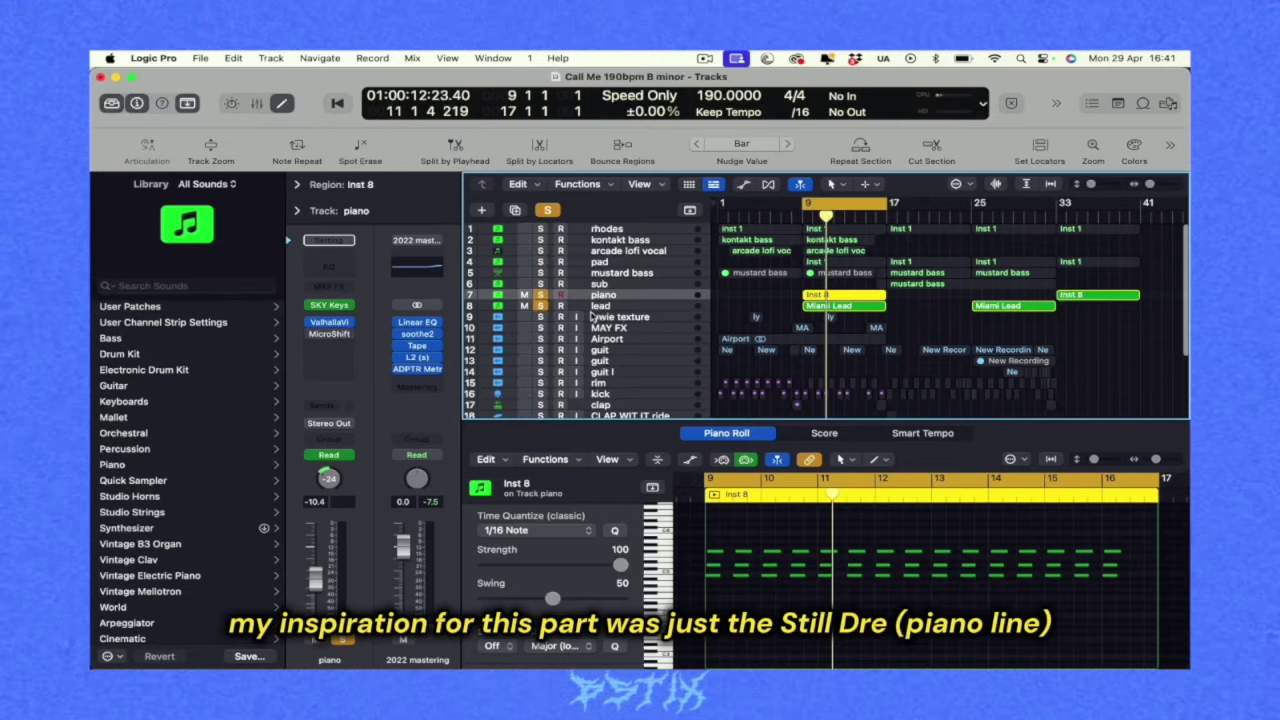
# Step: Unsolo the lead track and play the piano part alone from bar 9
pyautogui.click(540, 307)
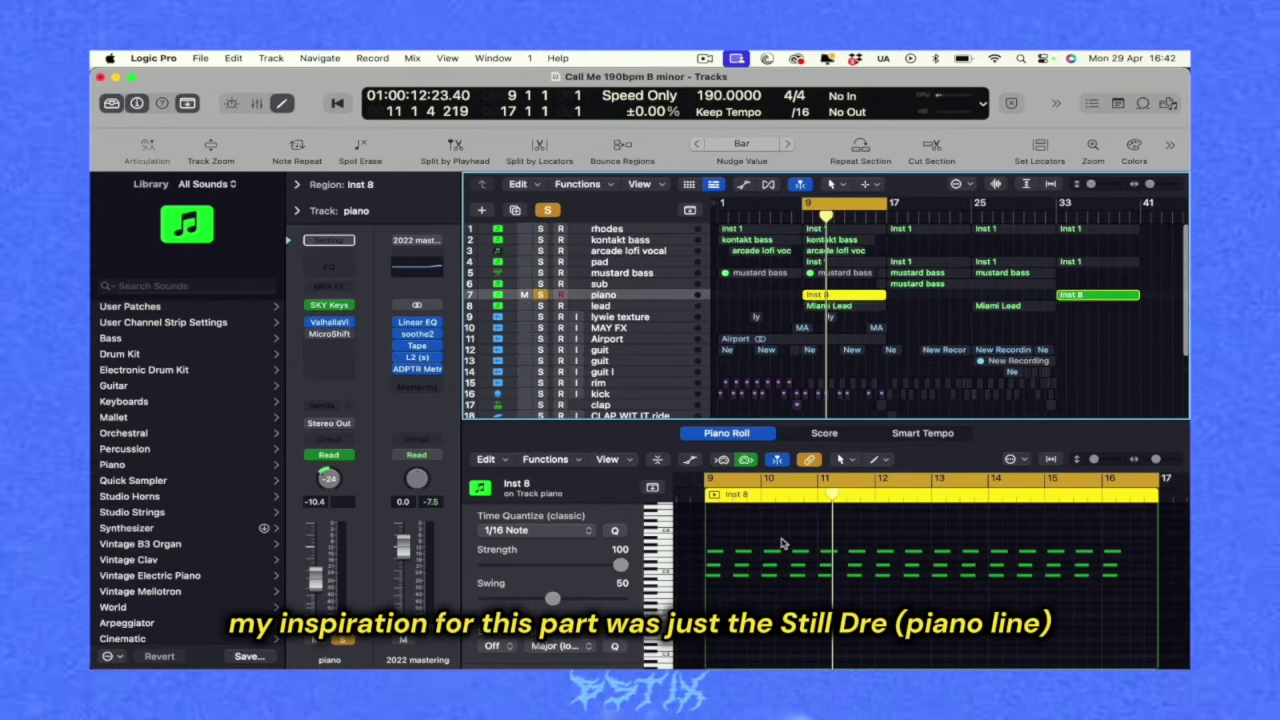
pyautogui.press('space')
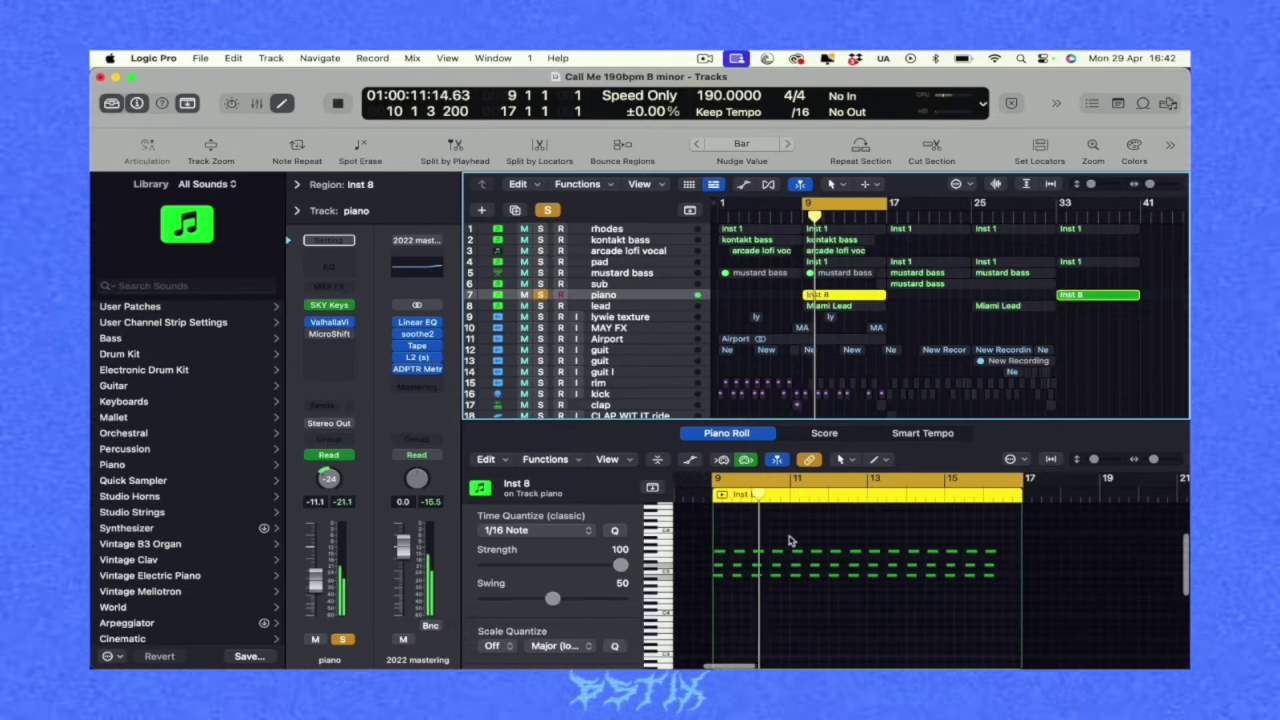
pyautogui.press('space')
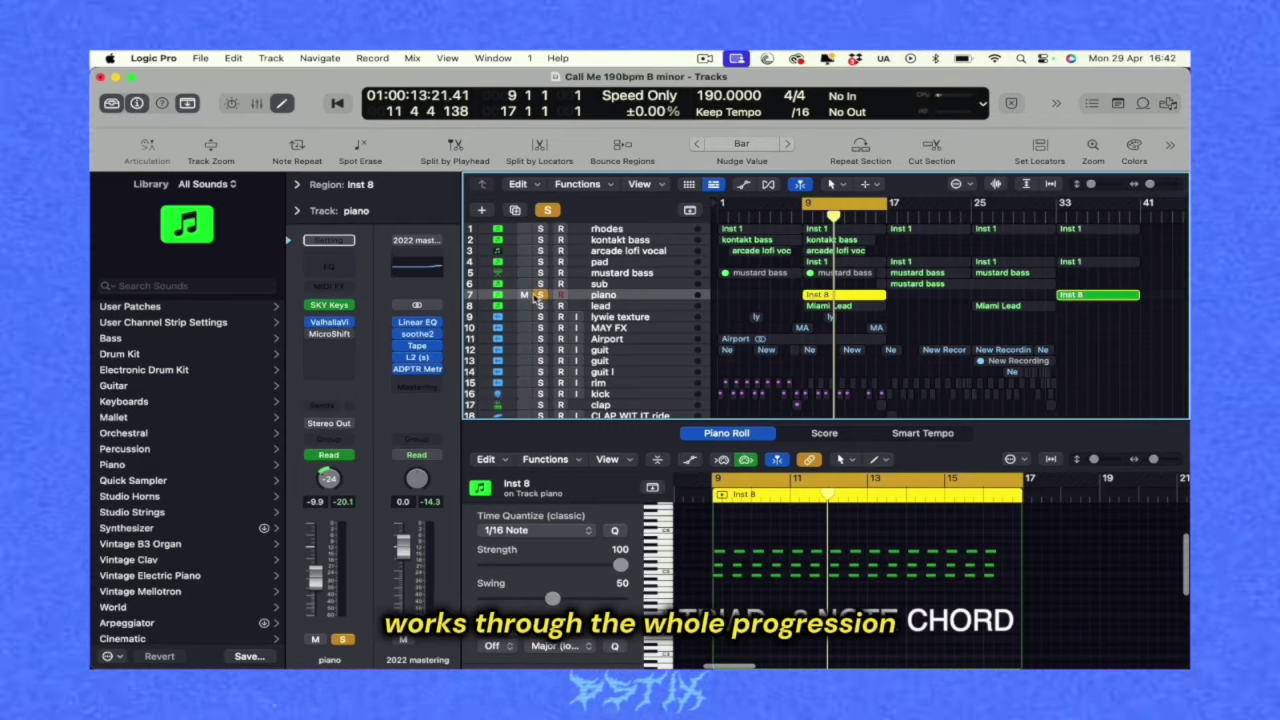
# Step: Solo the rhodes and kontakt bass alongside the piano and play bars 9 to 17
pyautogui.click(540, 229)
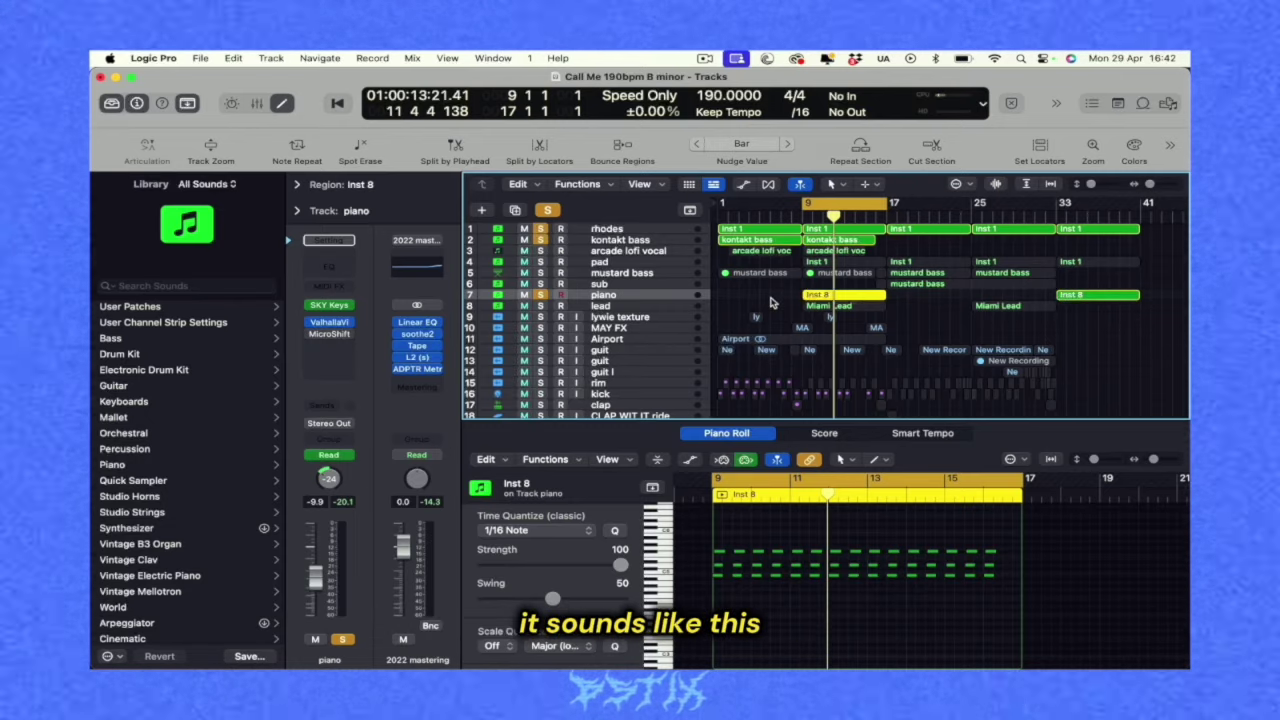
pyautogui.press('space')
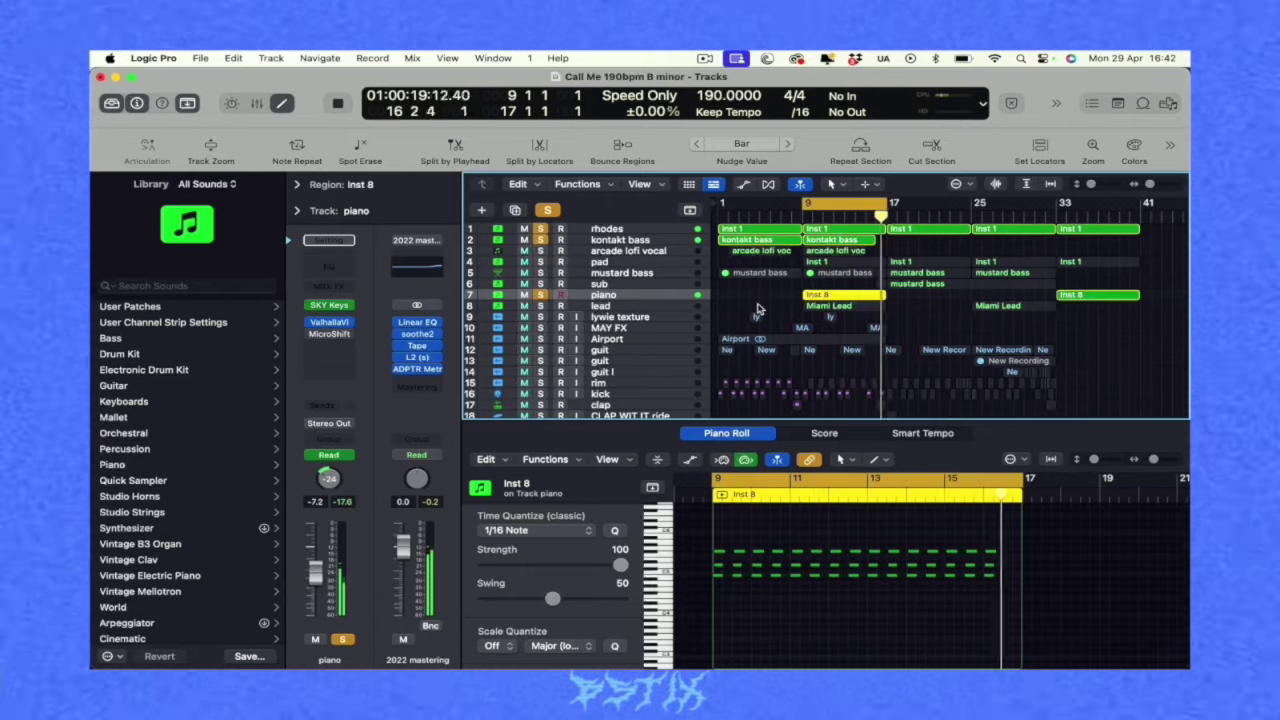
pyautogui.press('space')
# Step: Solo the rim, kick, clap and CLAP WIT IT ride tracks too and play from bar 9
pyautogui.scroll(-2, 525, 316)
pyautogui.click(540, 340)
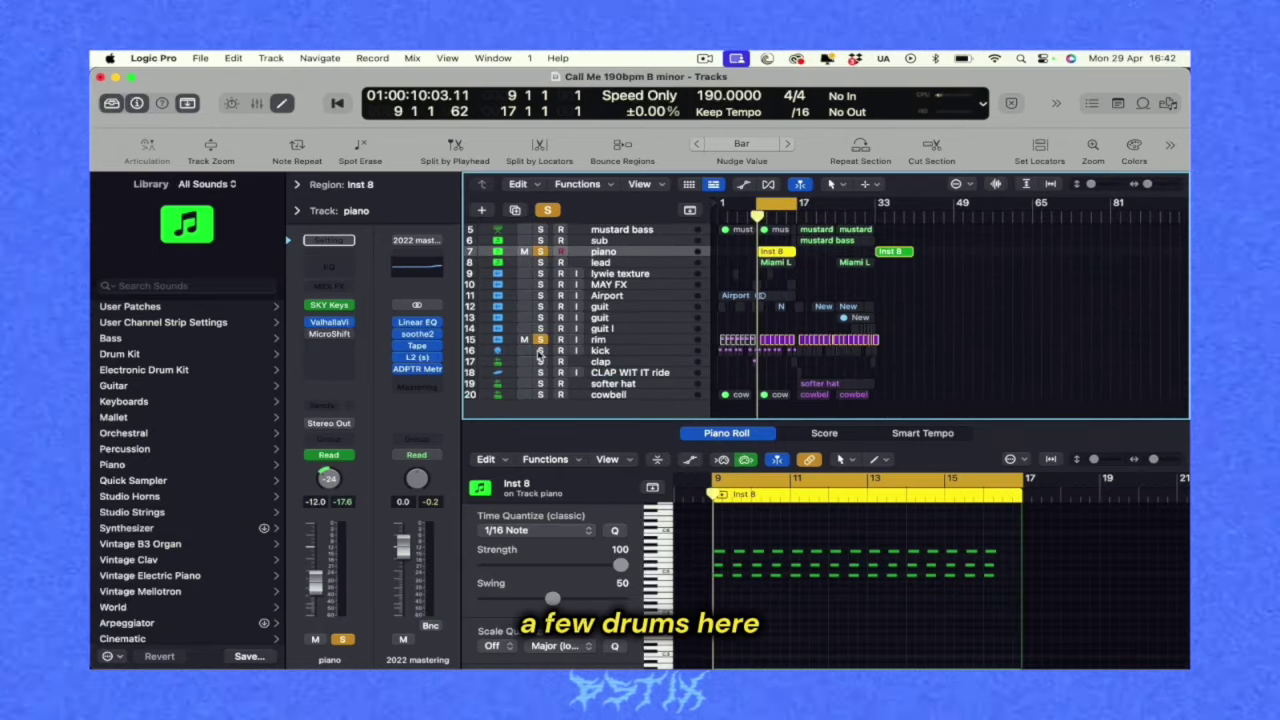
pyautogui.click(540, 352)
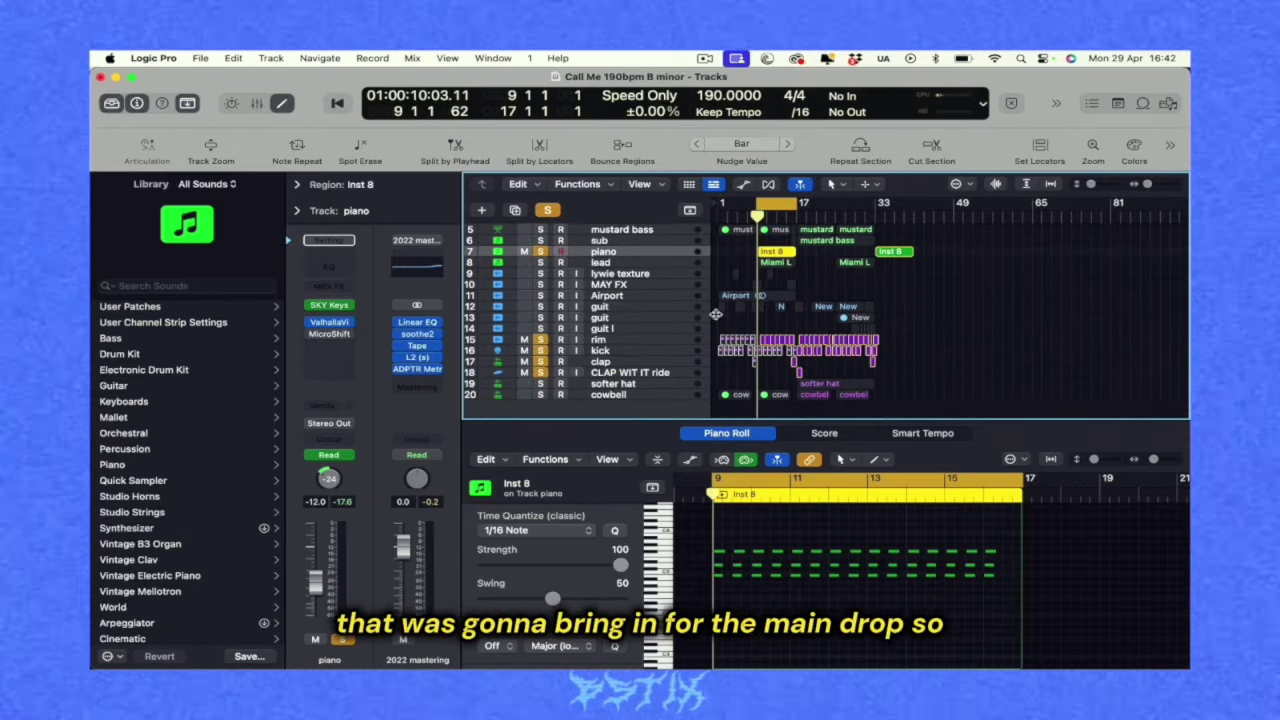
pyautogui.press('space')
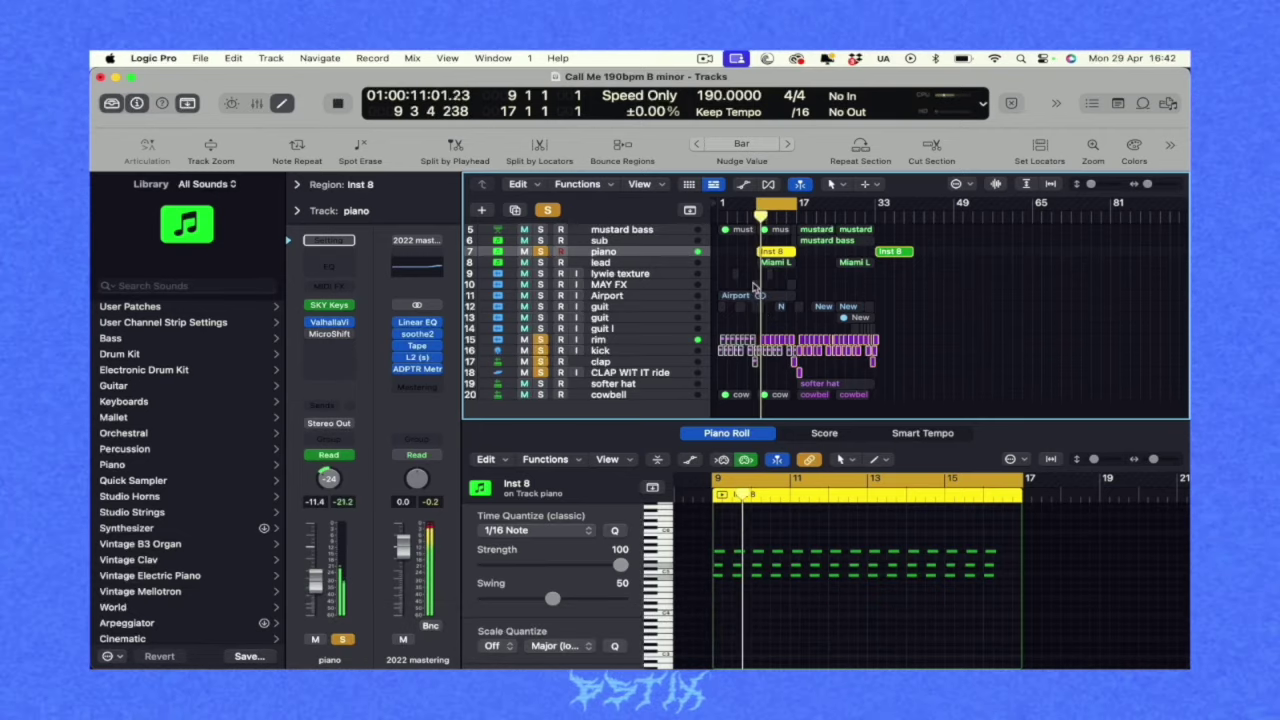
# Step: Select the rim track, stop playback and check the ValhallaVintageVerb plug-in on its channel
pyautogui.click(617, 342)
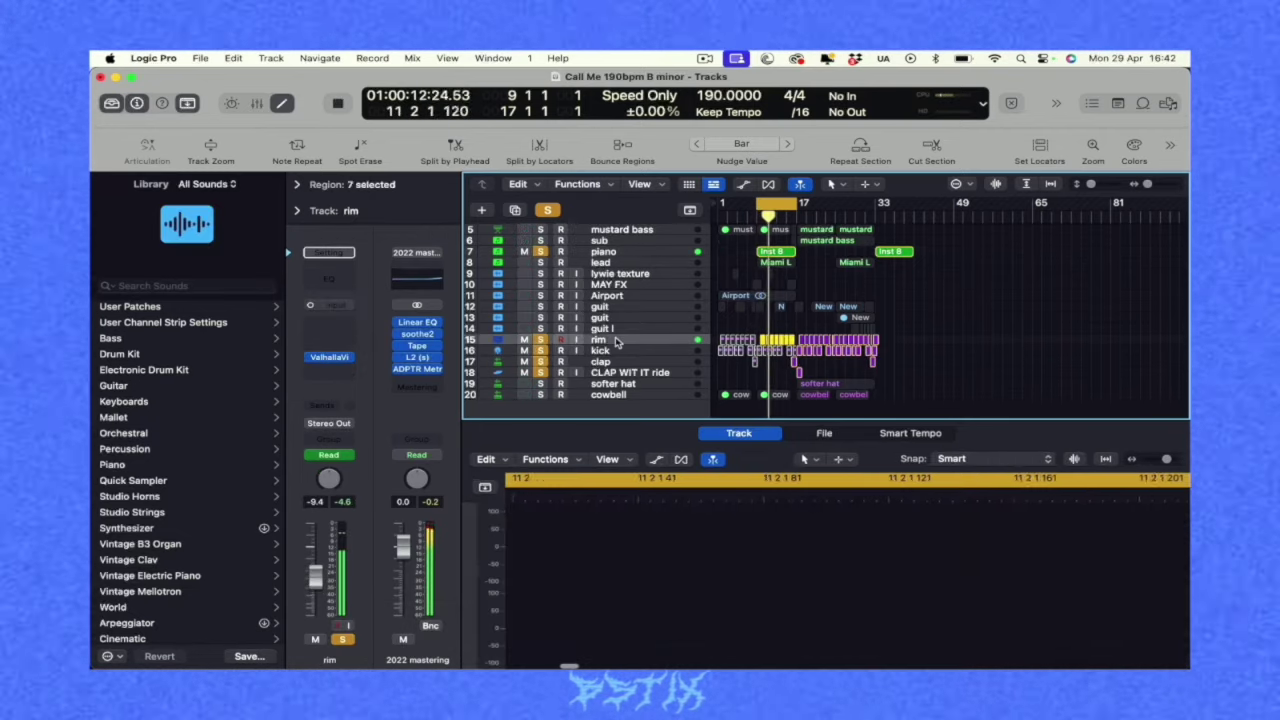
pyautogui.press('space')
pyautogui.click(331, 357)
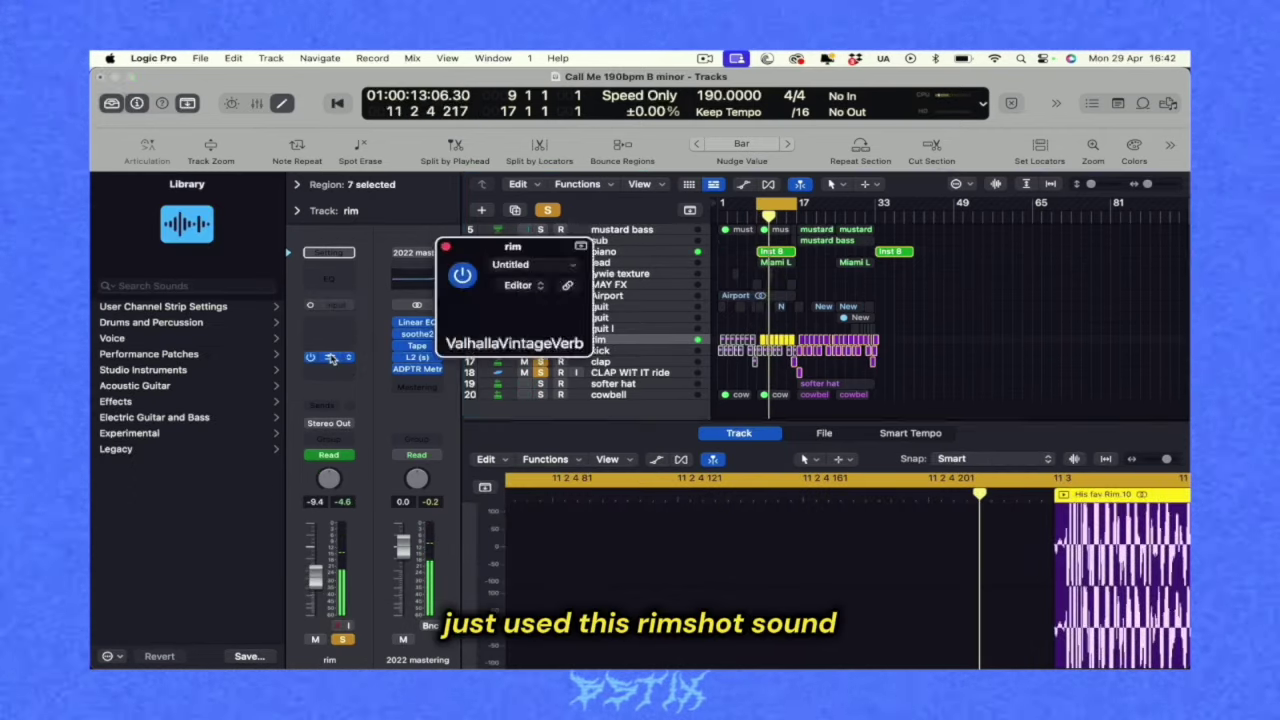
pyautogui.click(446, 247)
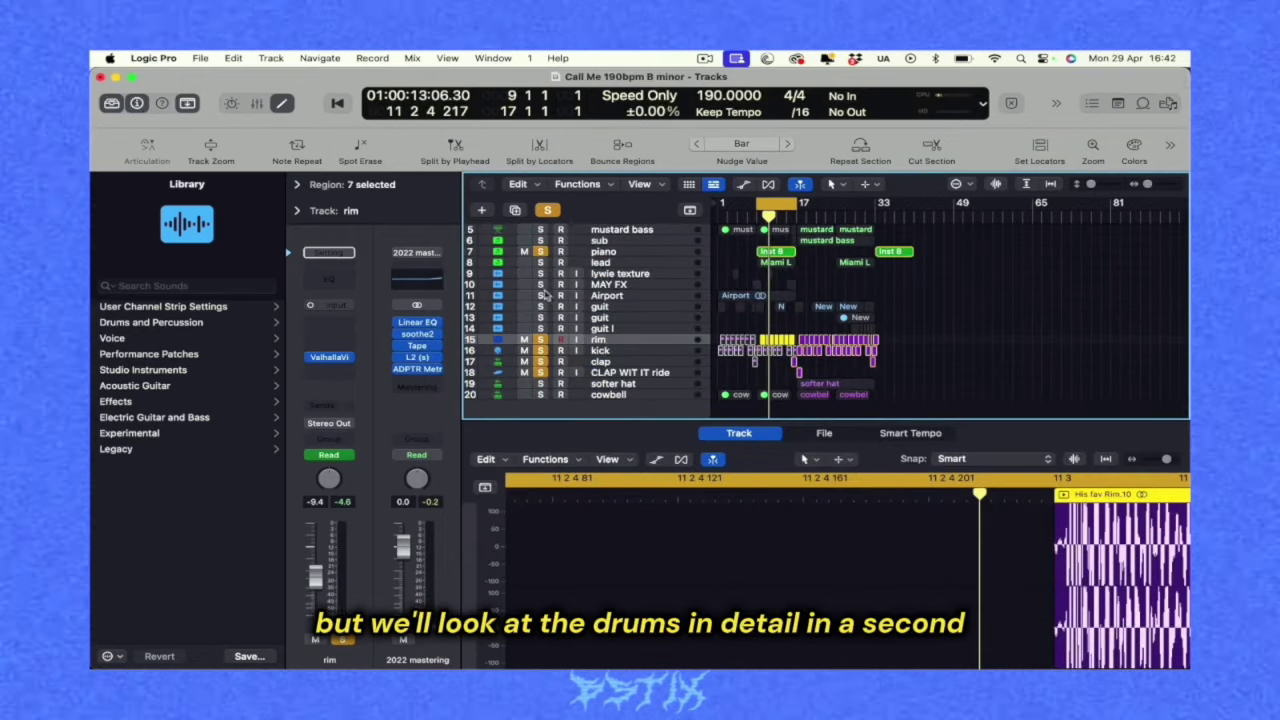
# Step: Clear all solos, play the drop transition with the cycle set to bars 16 to 25, and open the first Miami Lead region's notes
pyautogui.click(552, 215)
pyautogui.moveTo(790, 203); pyautogui.dragTo(830, 206)
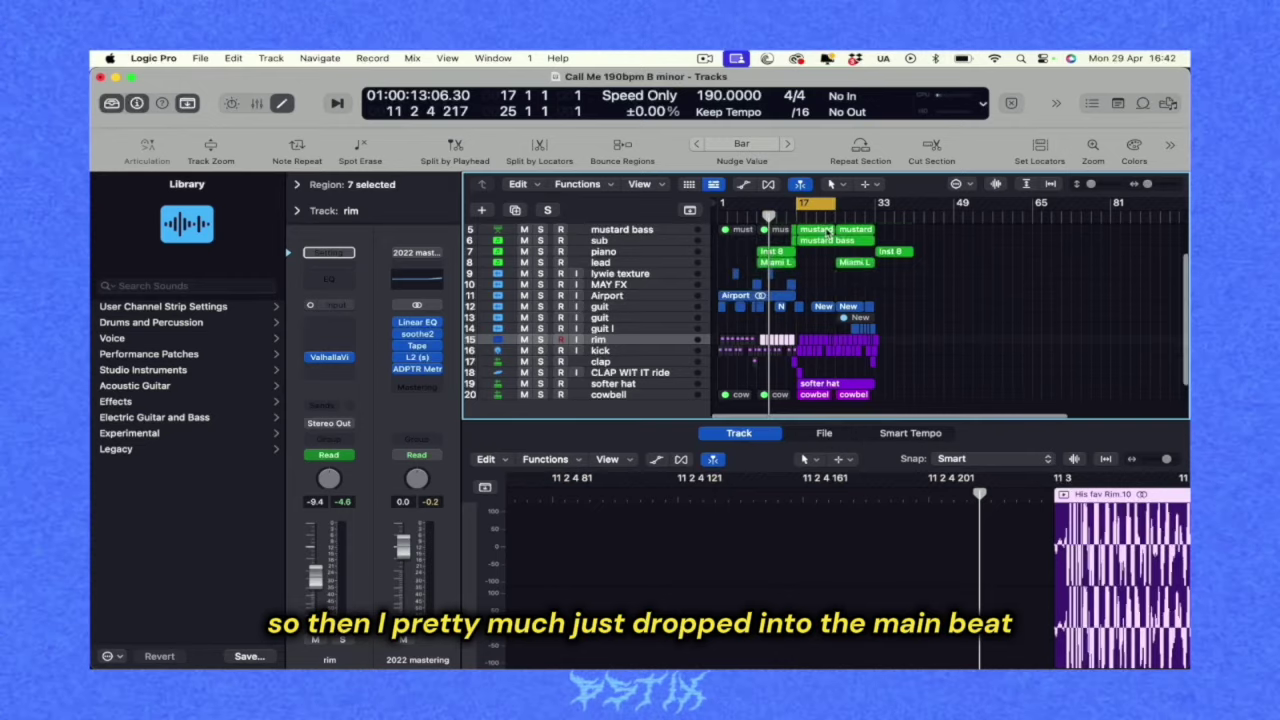
pyautogui.press('super+Right')
pyautogui.moveTo(830, 203); pyautogui.dragTo(824, 205)
pyautogui.press('space')
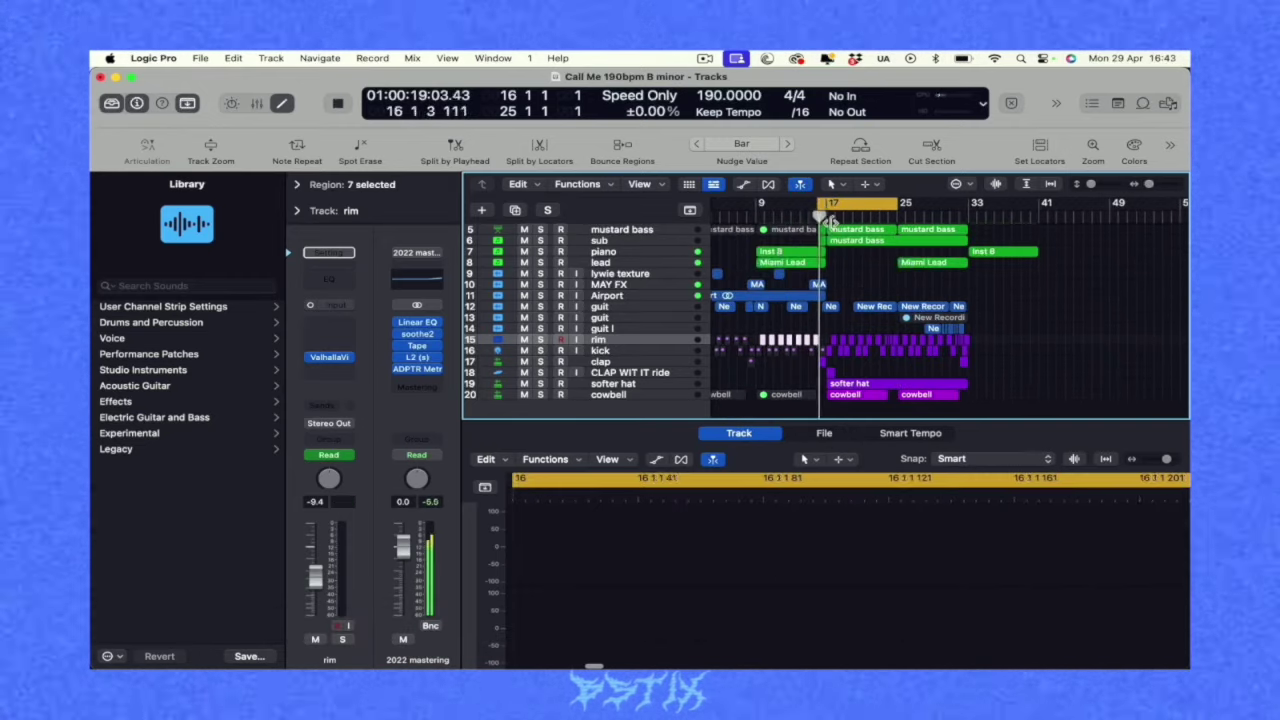
pyautogui.press('space')
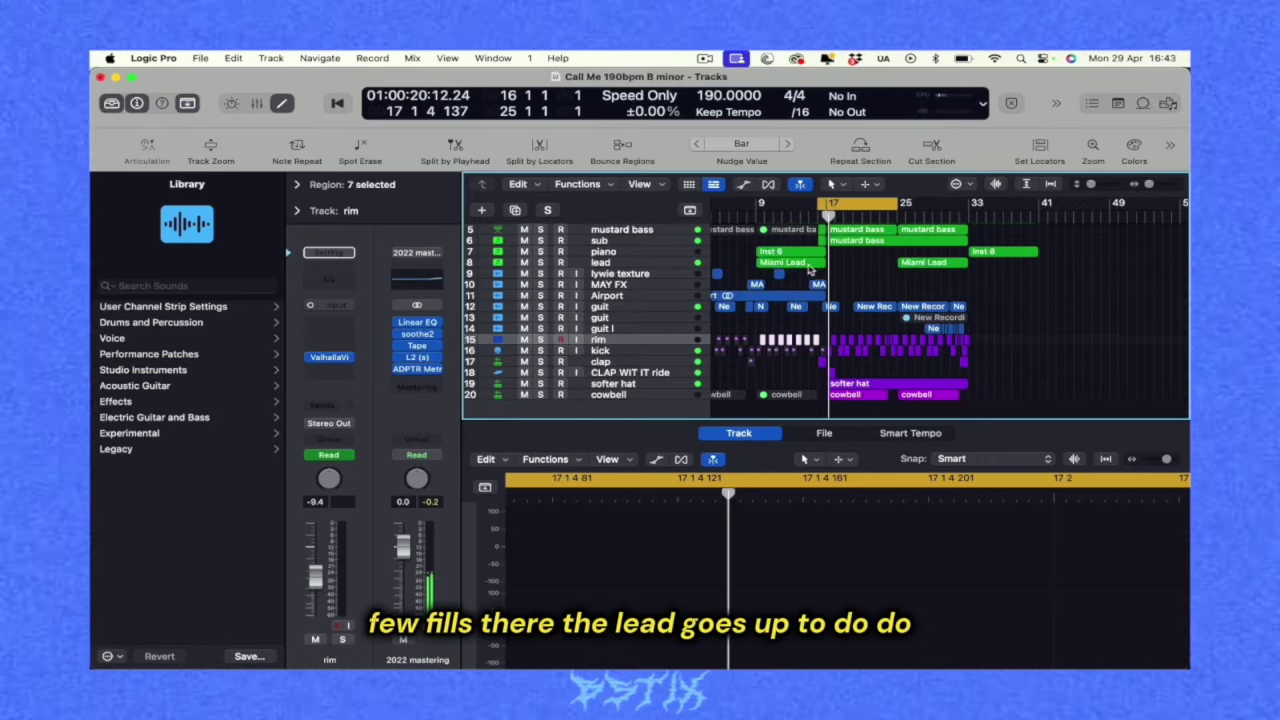
pyautogui.click(808, 265)
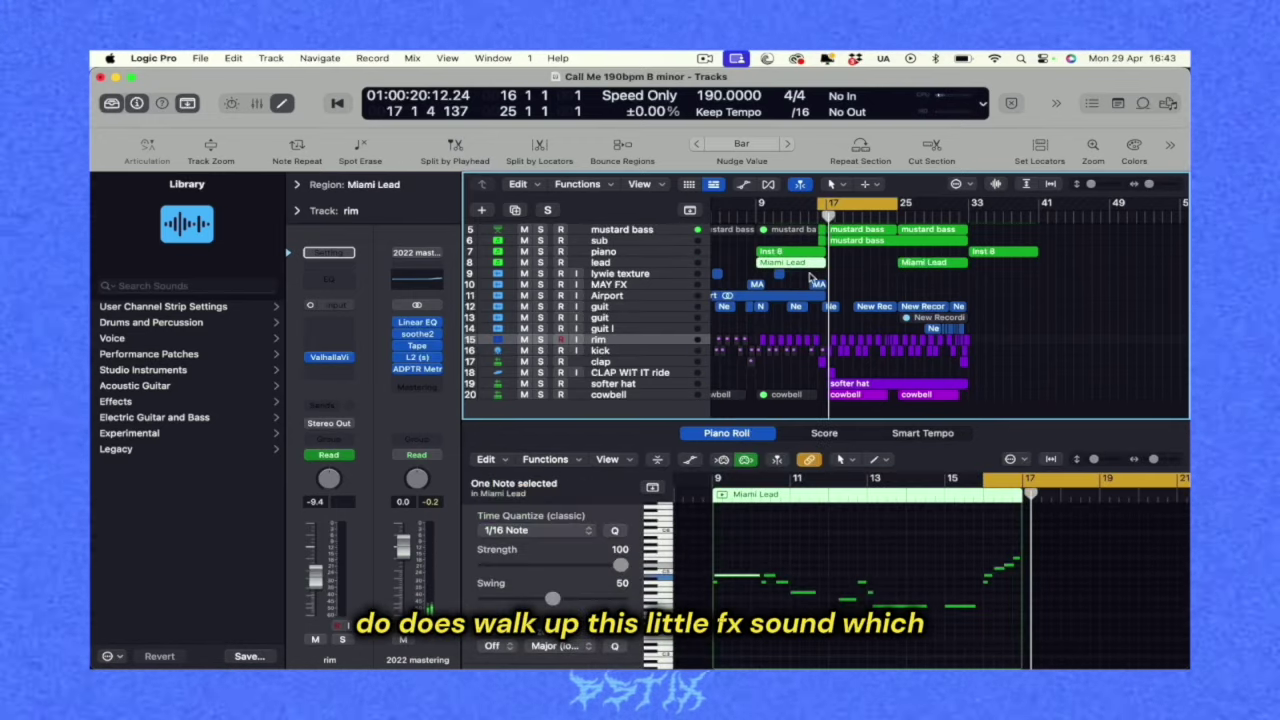
# Step: Solo the MAY FX track, play its region with the cycle set to bars 15 to 18, and clear the solo
pyautogui.click(643, 285)
pyautogui.press('s')
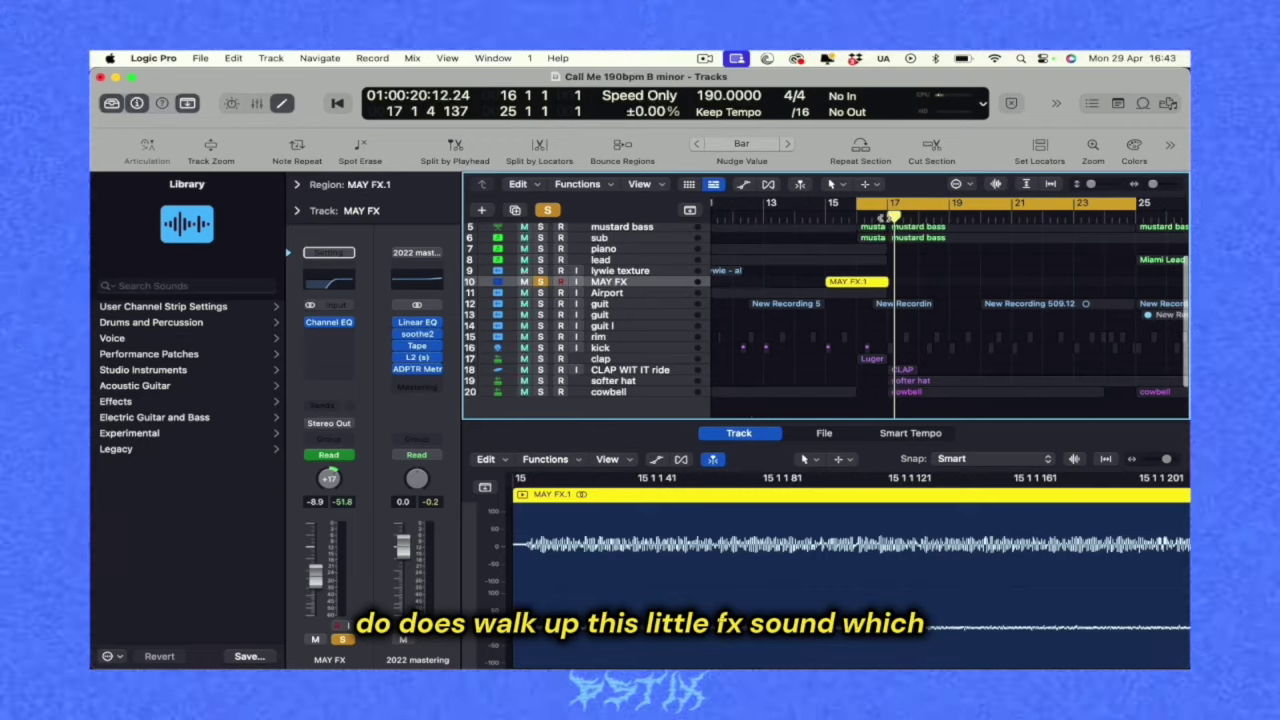
pyautogui.moveTo(826, 203); pyautogui.dragTo(889, 204)
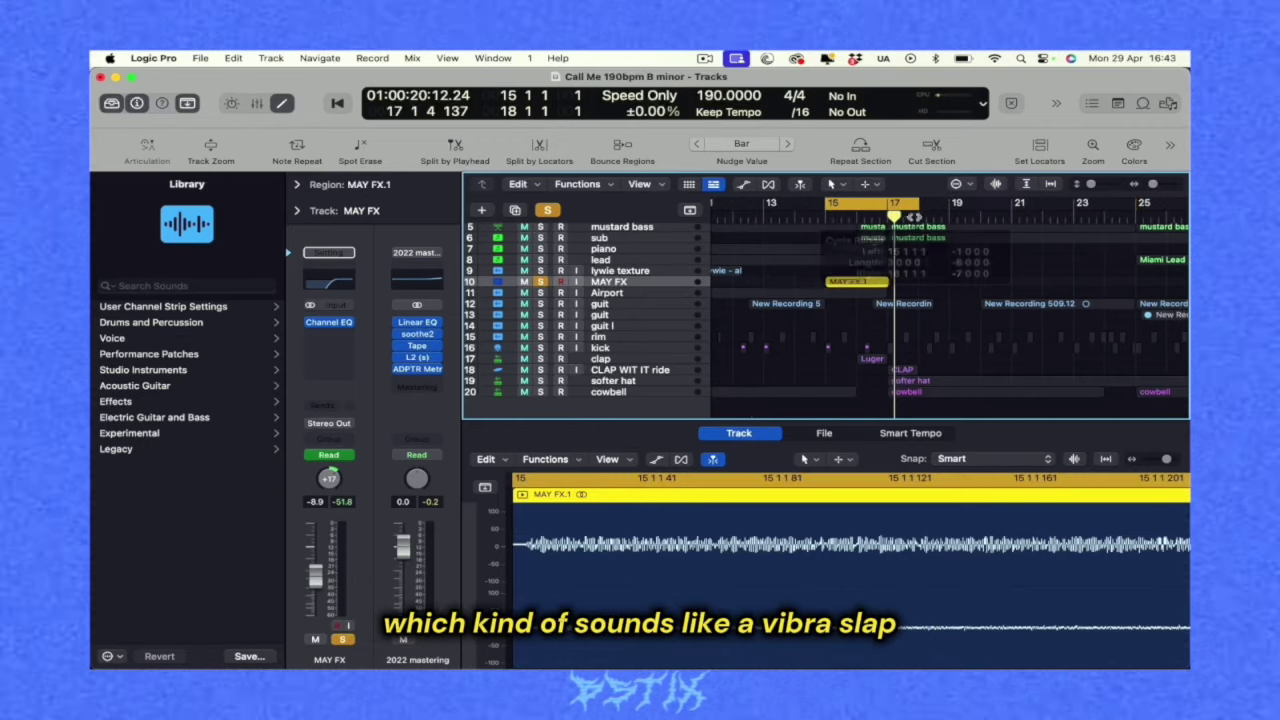
pyautogui.moveTo(1091, 185); pyautogui.dragTo(1103, 184)
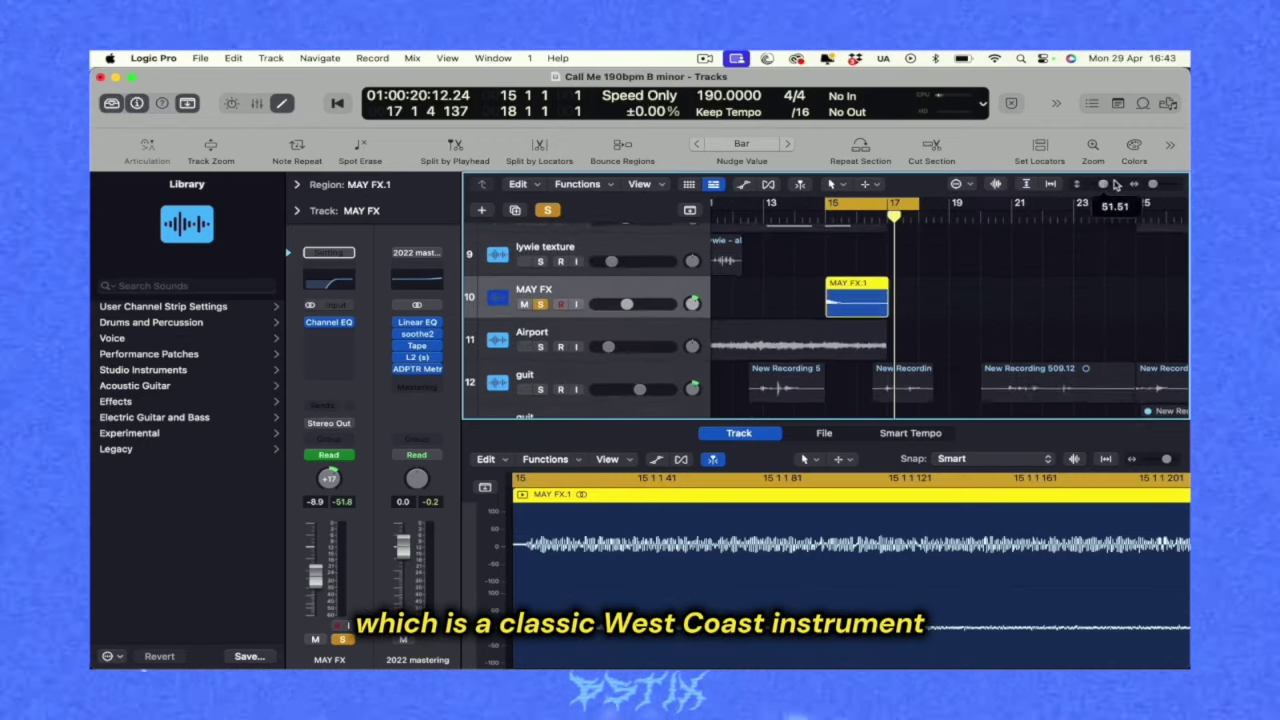
pyautogui.press('space')
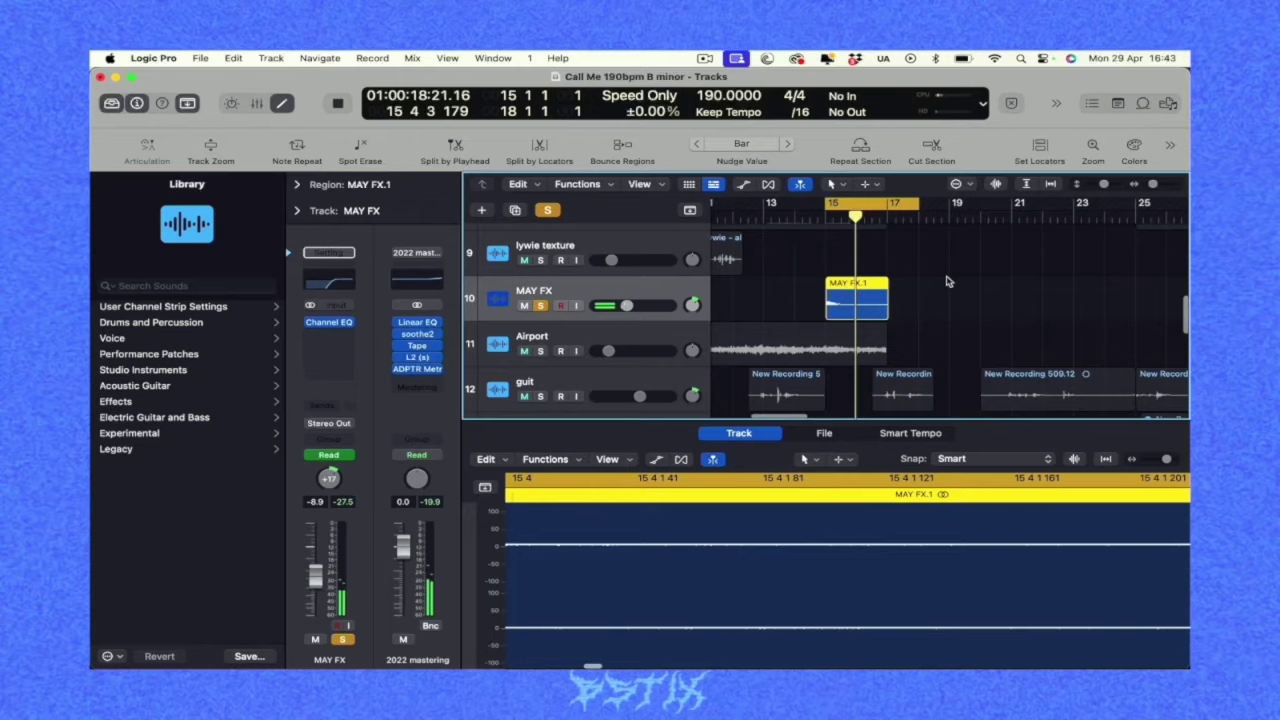
pyautogui.hotkey('ctrl', 's')
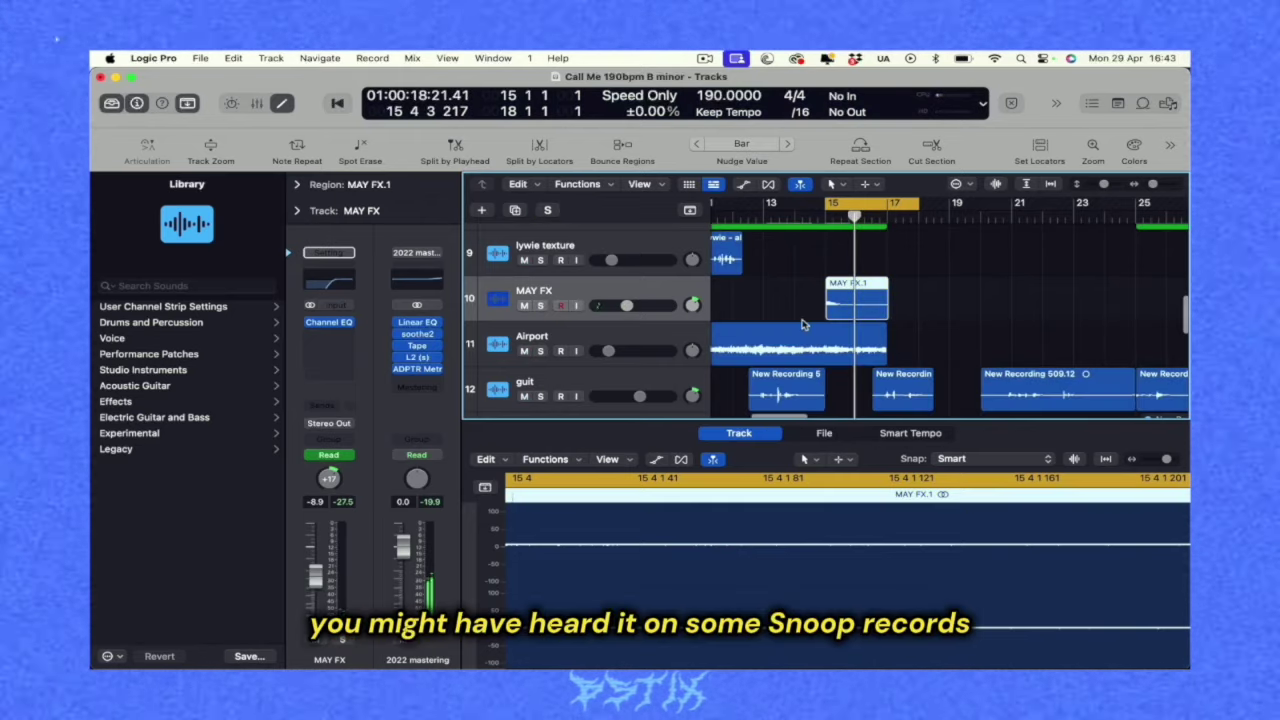
# Step: Set the cycle range to bars 17 to 33 for the drop section and select the rhodes track
pyautogui.press('super+Left')
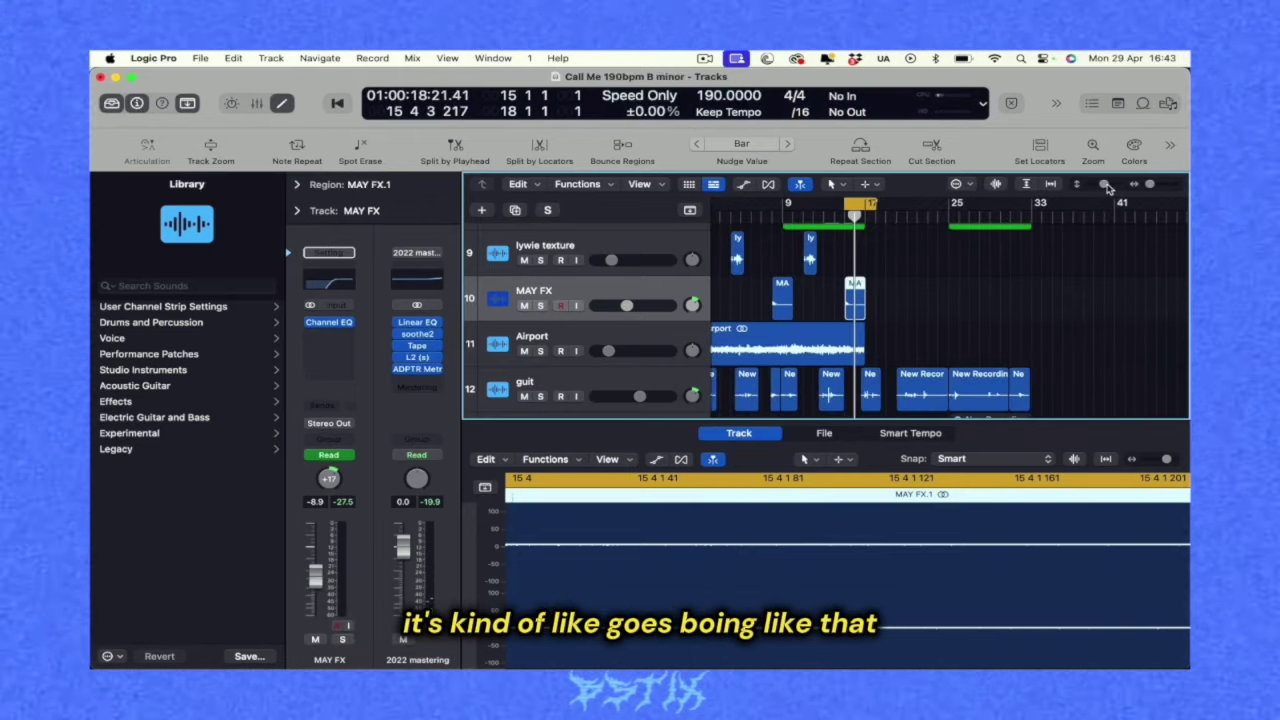
pyautogui.moveTo(1103, 185); pyautogui.dragTo(1095, 185)
pyautogui.scroll(5, 790, 320)
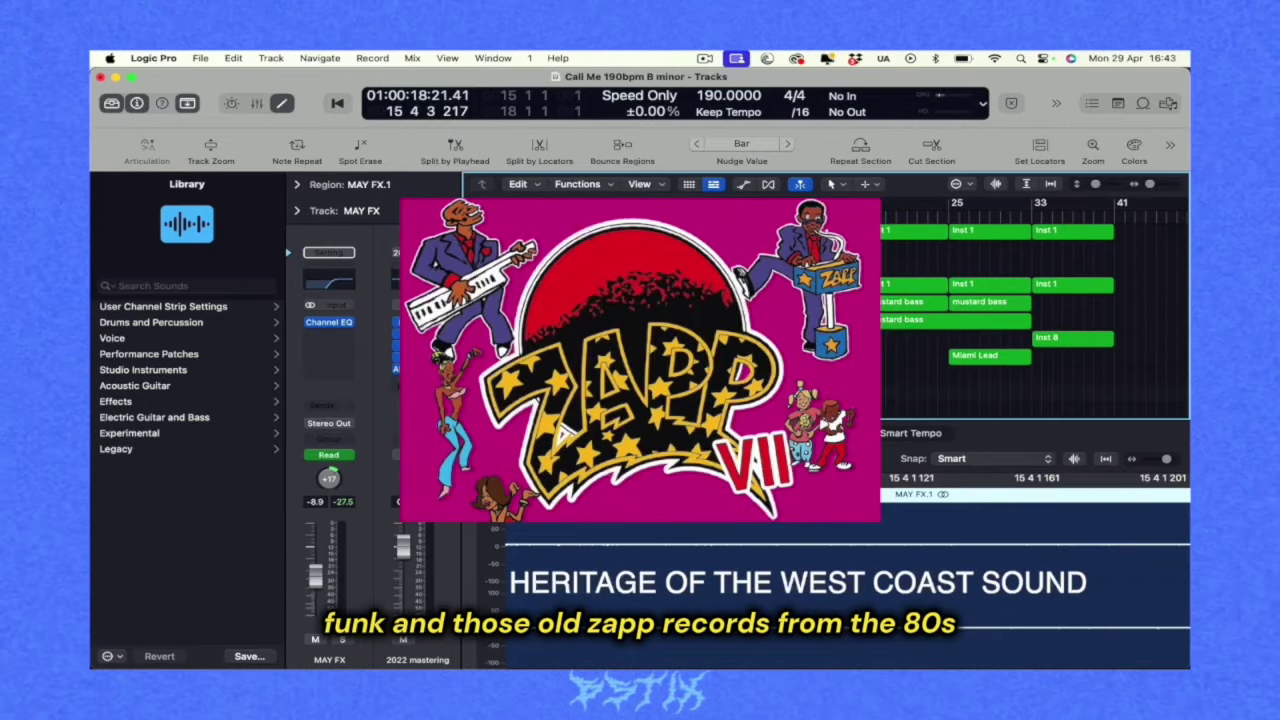
pyautogui.moveTo(868, 205); pyautogui.dragTo(1032, 205)
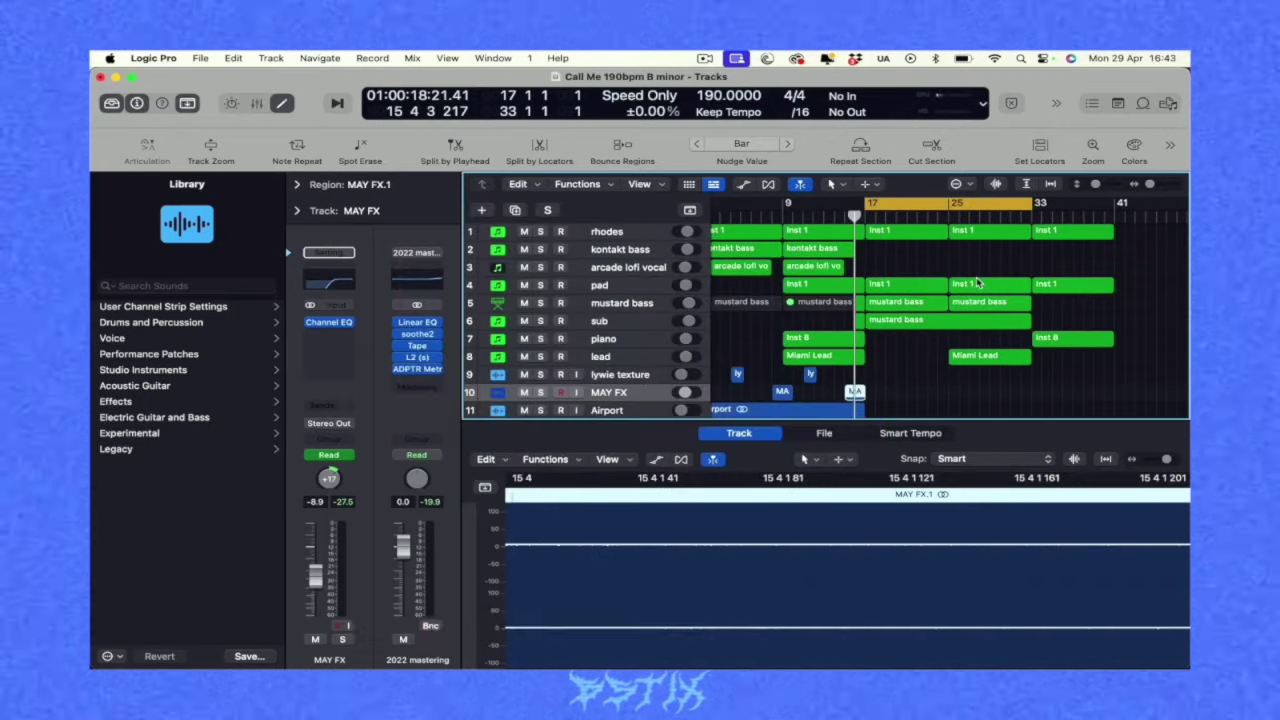
pyautogui.click(618, 237)
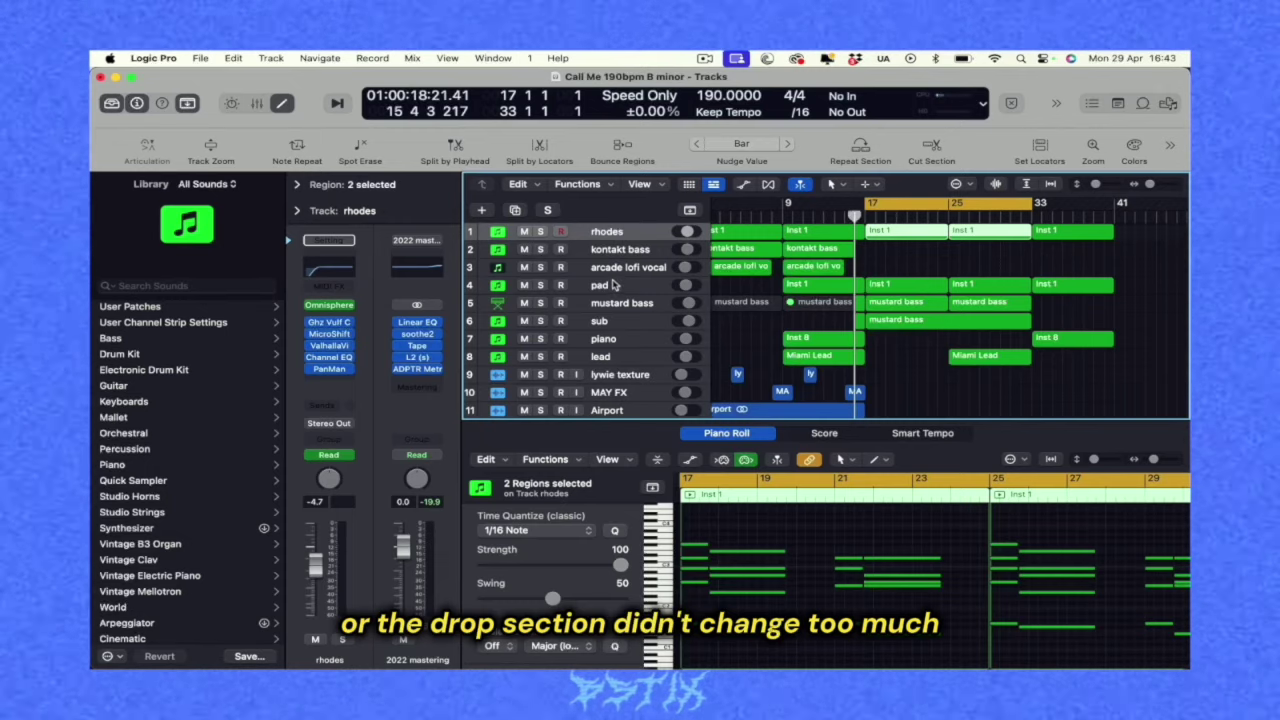
# Step: Play the pad track soloed from bar 17, check its Serum instrument and clear the solo
pyautogui.click(611, 285)
pyautogui.click(541, 286)
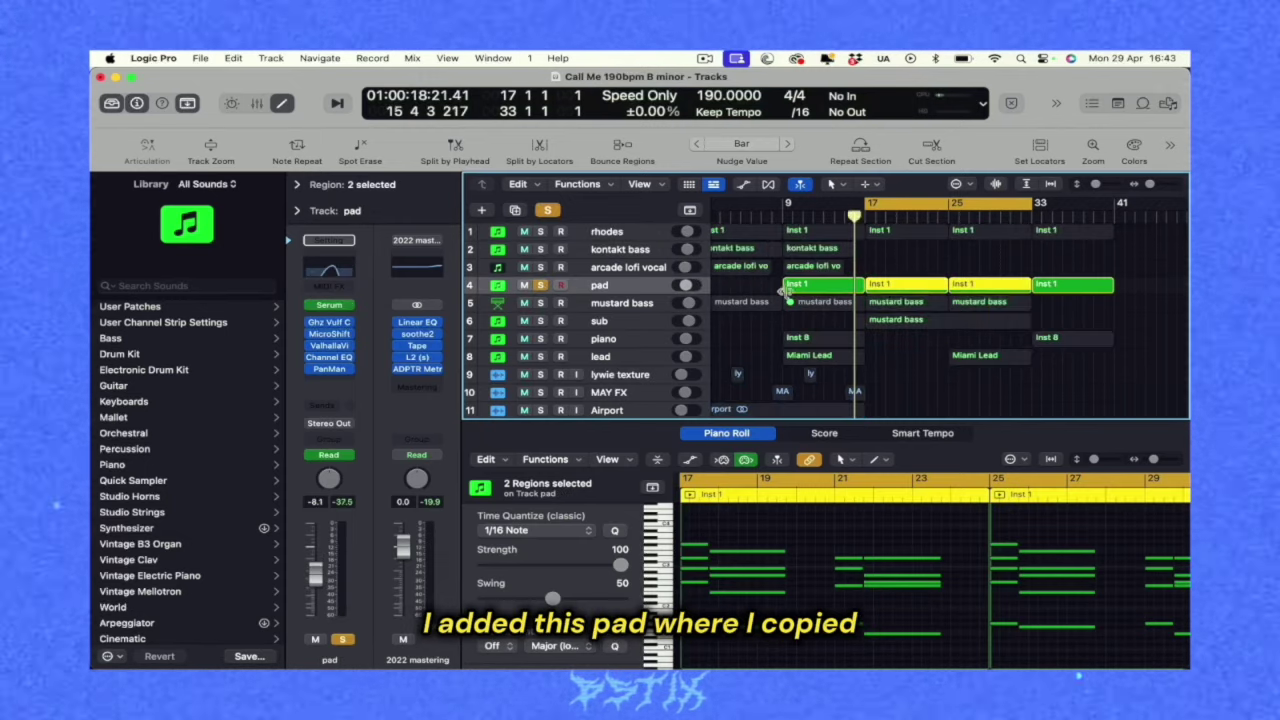
pyautogui.click(899, 276)
pyautogui.press('space')
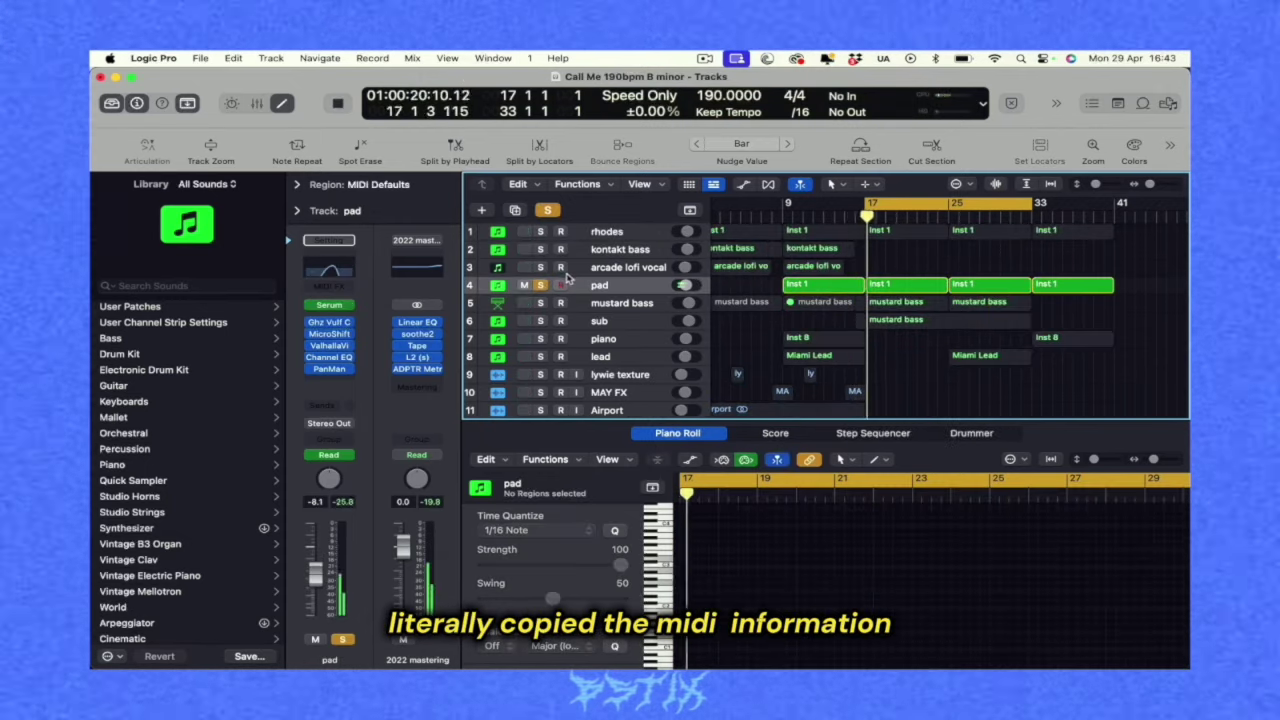
pyautogui.click(330, 304)
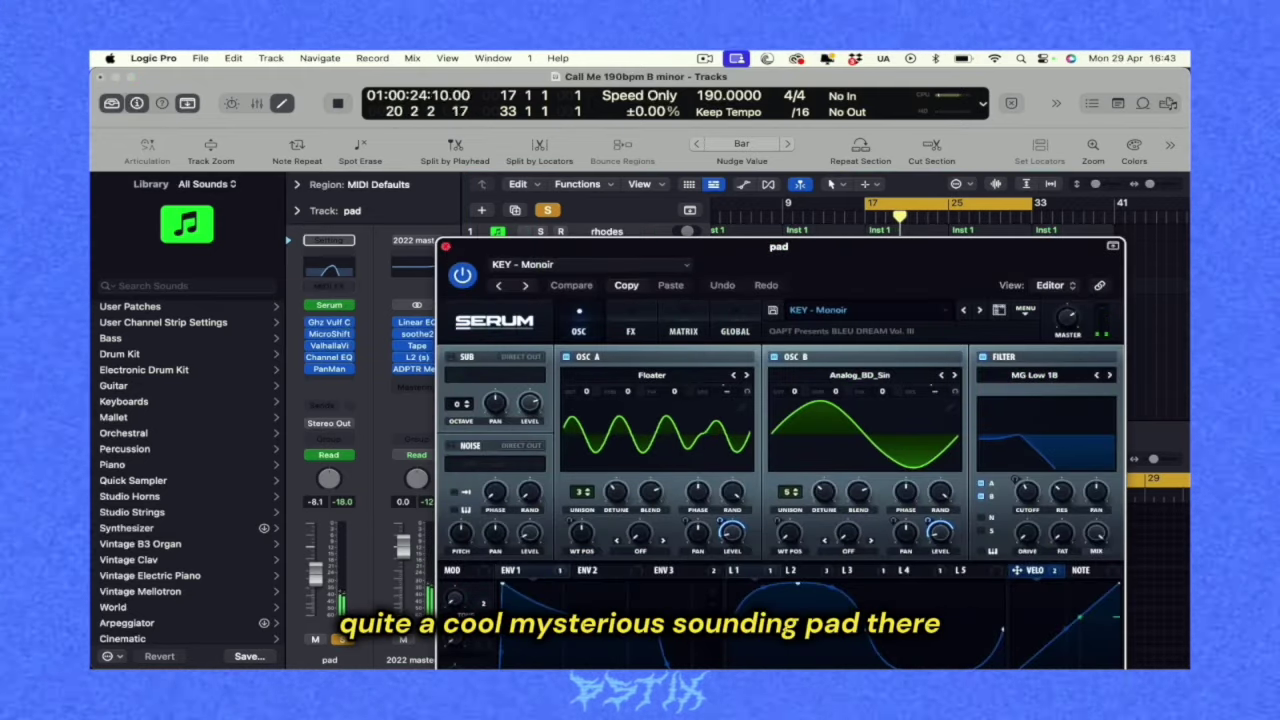
pyautogui.click(446, 246)
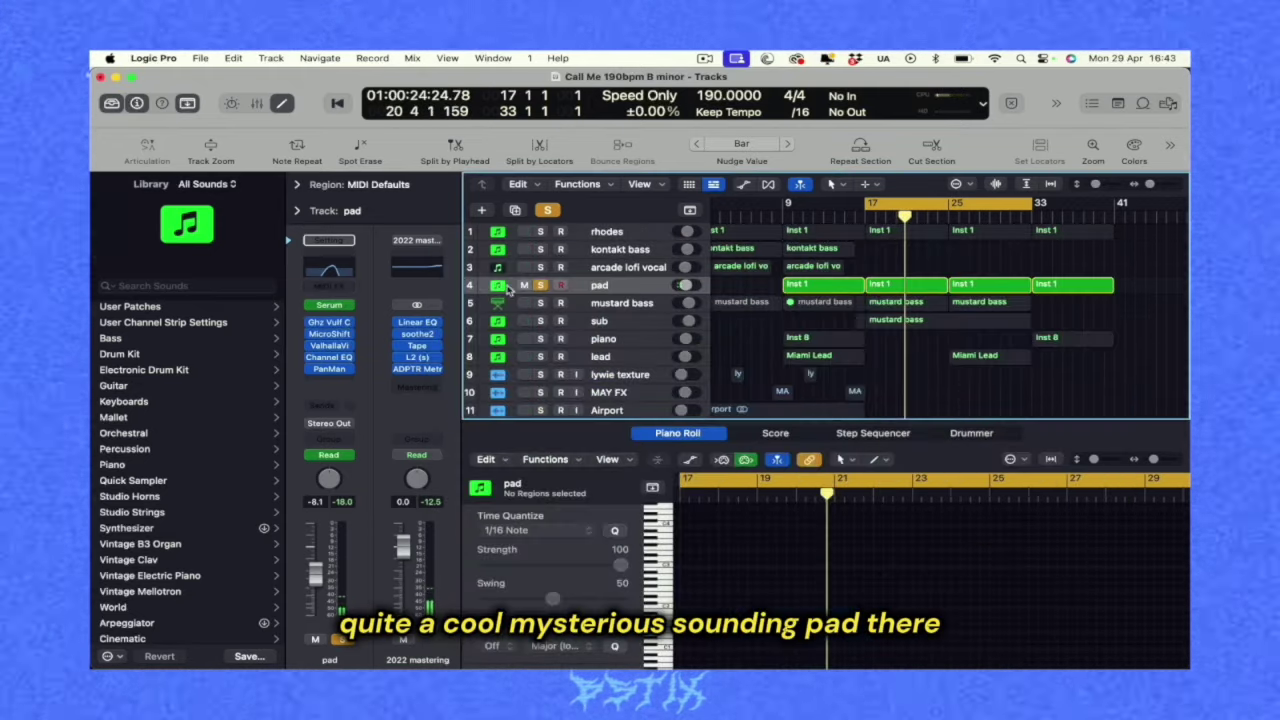
pyautogui.click(540, 285)
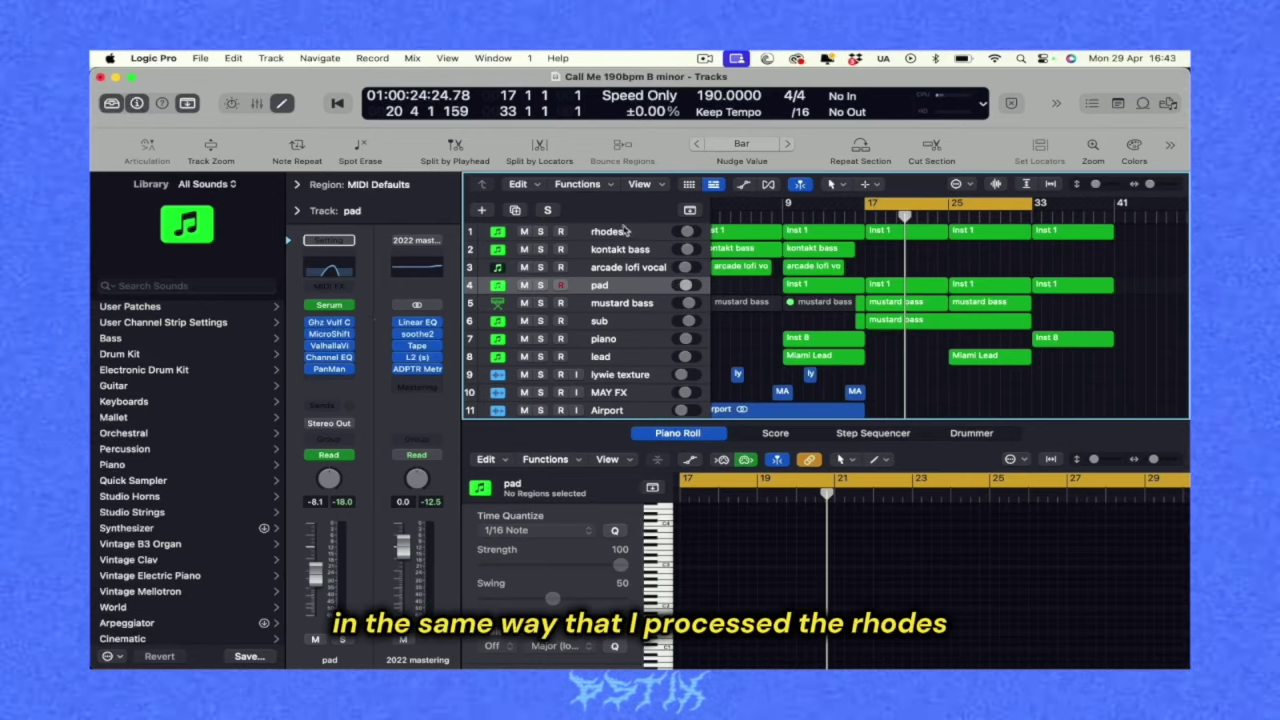
# Step: Solo the mustard bass track, check its ES P synth settings and play it from bar 17
pyautogui.click(597, 307)
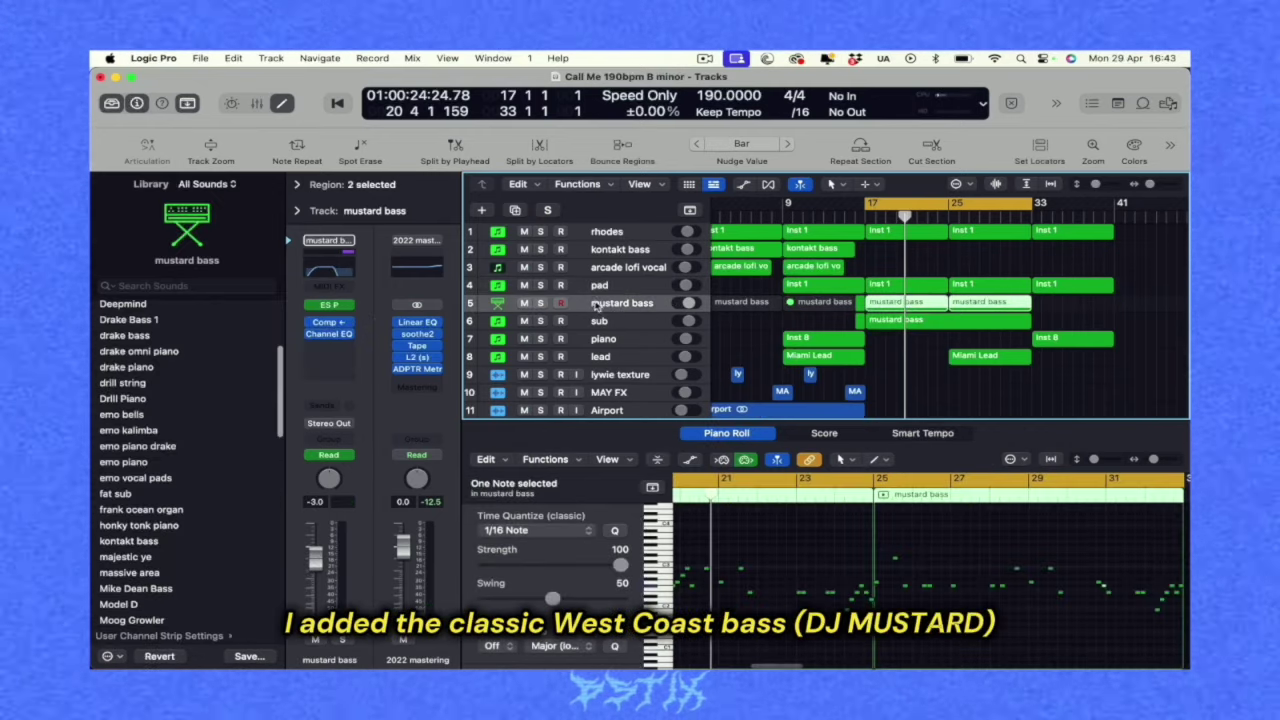
pyautogui.click(540, 303)
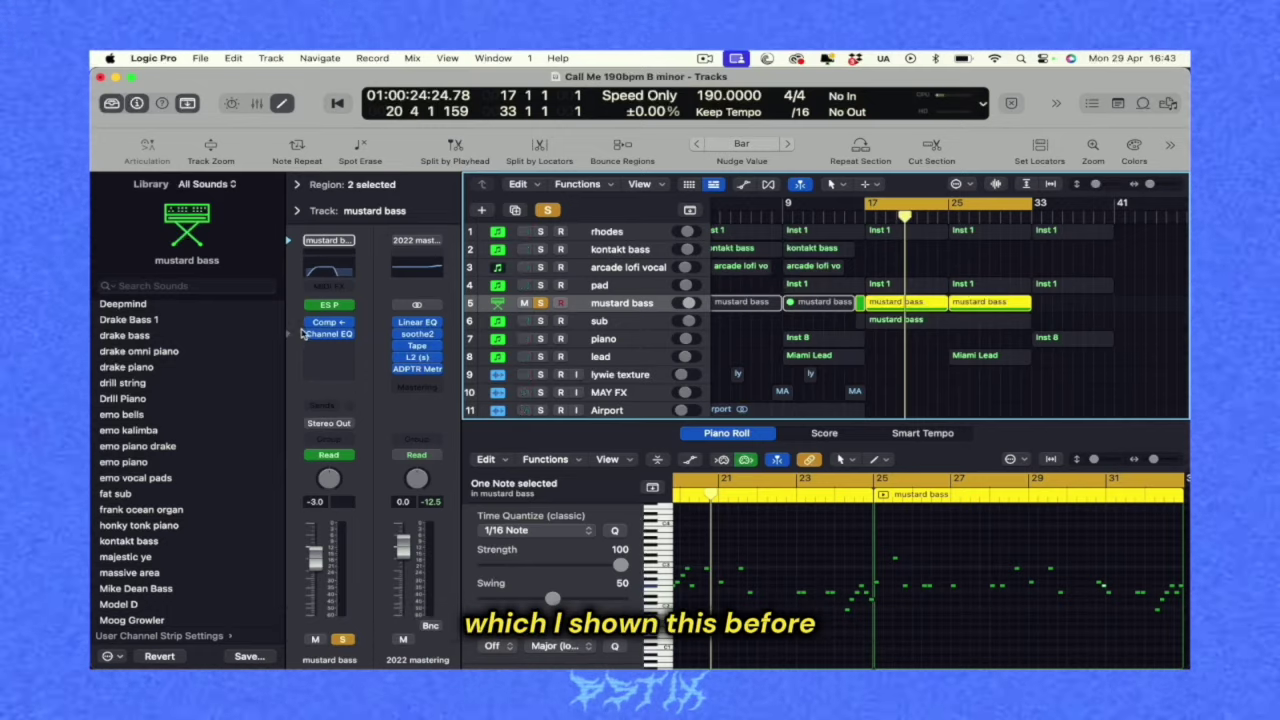
pyautogui.click(333, 305)
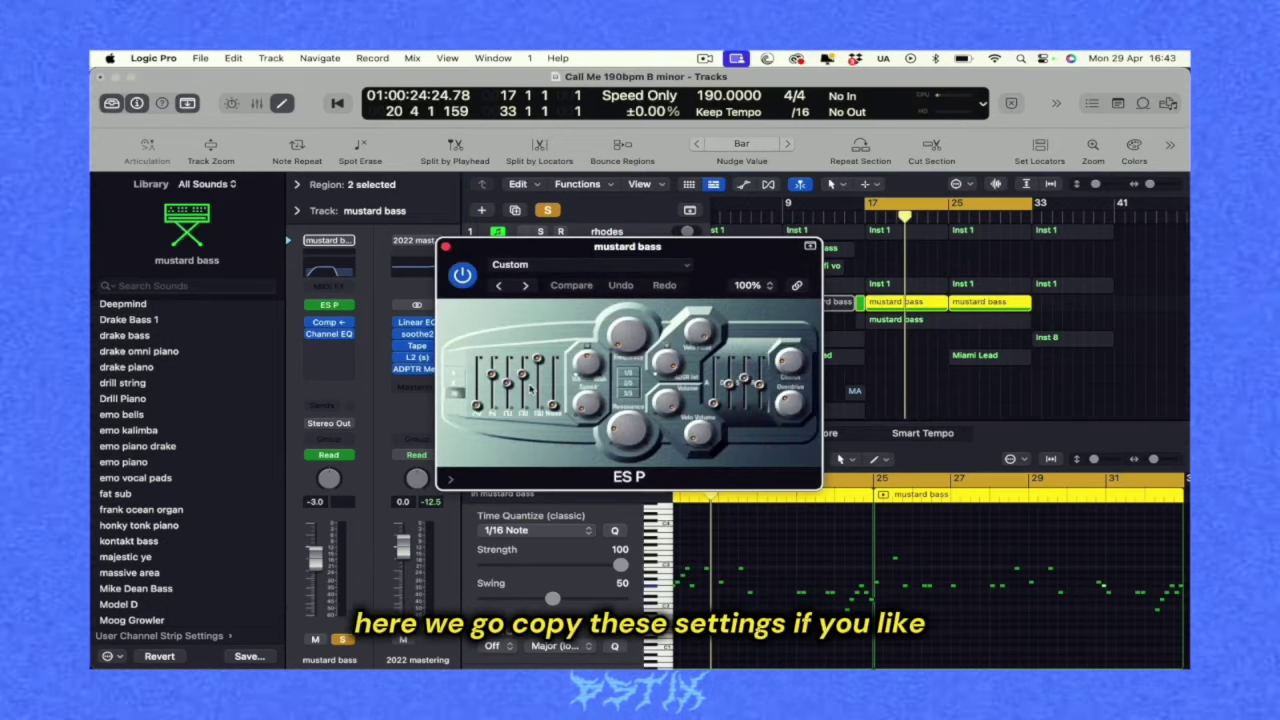
pyautogui.click(446, 246)
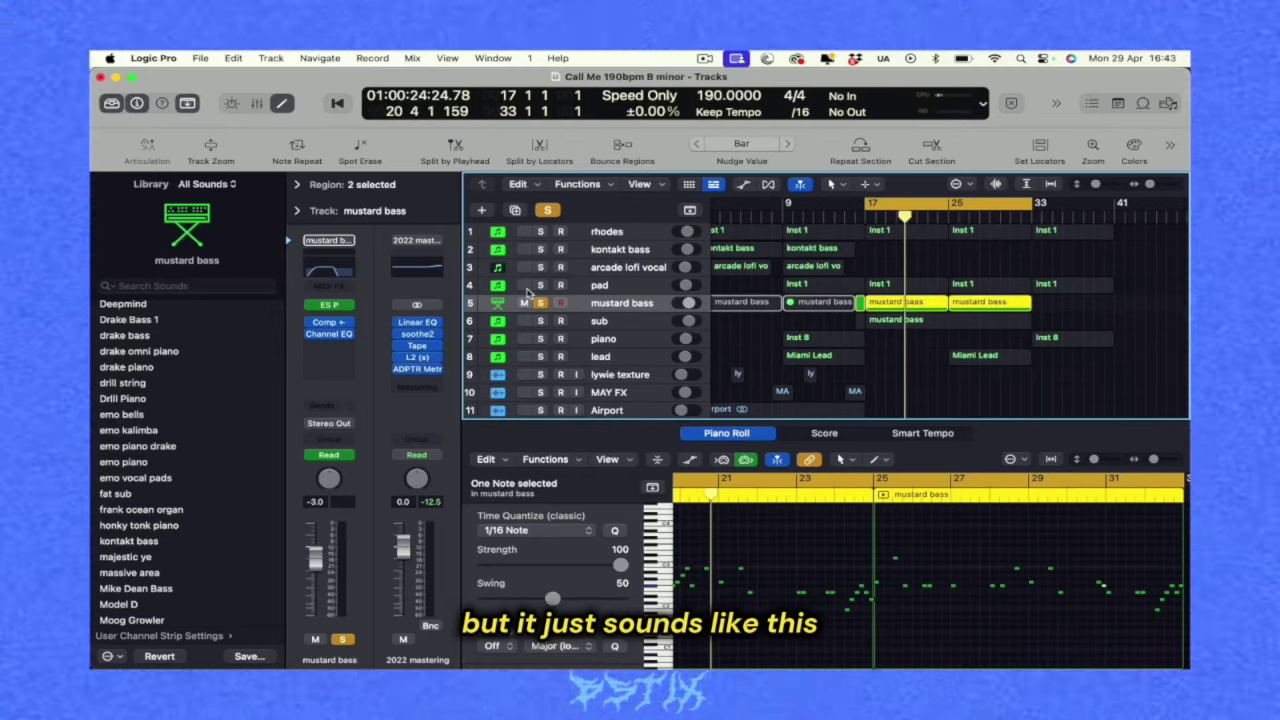
pyautogui.press('space')
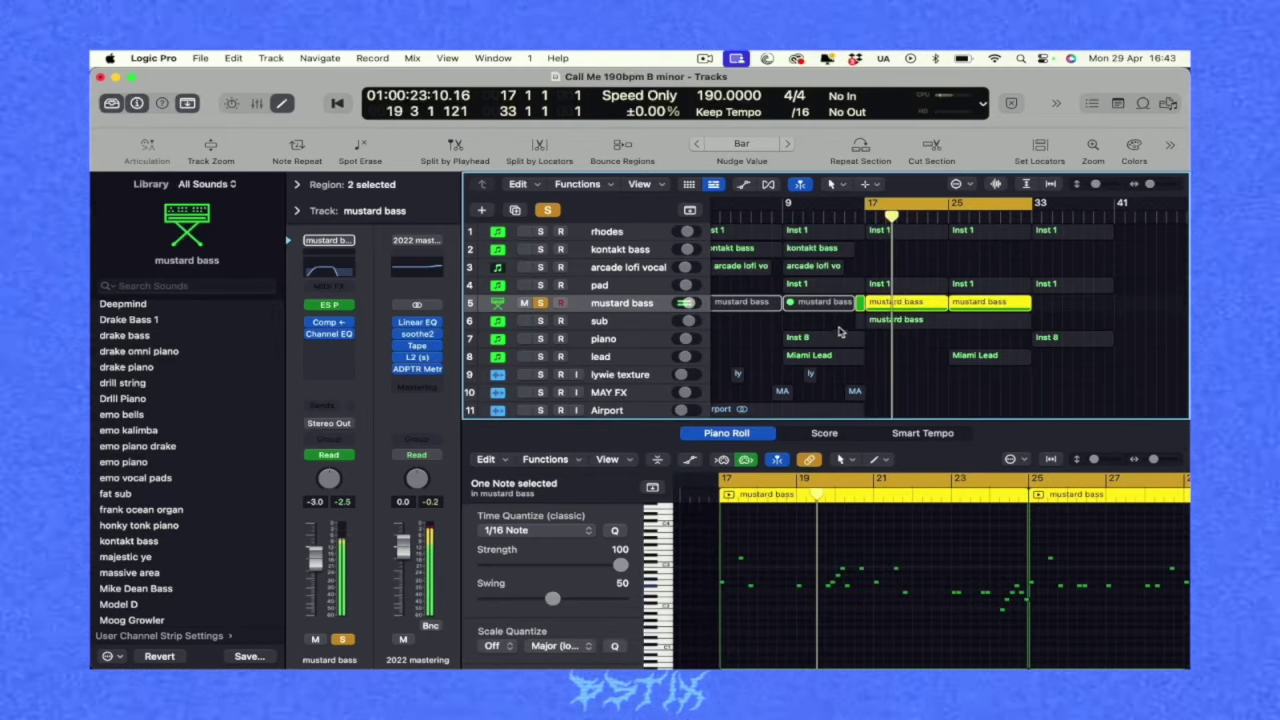
# Step: Solo the sub track alongside the mustard bass and play the two together from bar 17
pyautogui.click(599, 324)
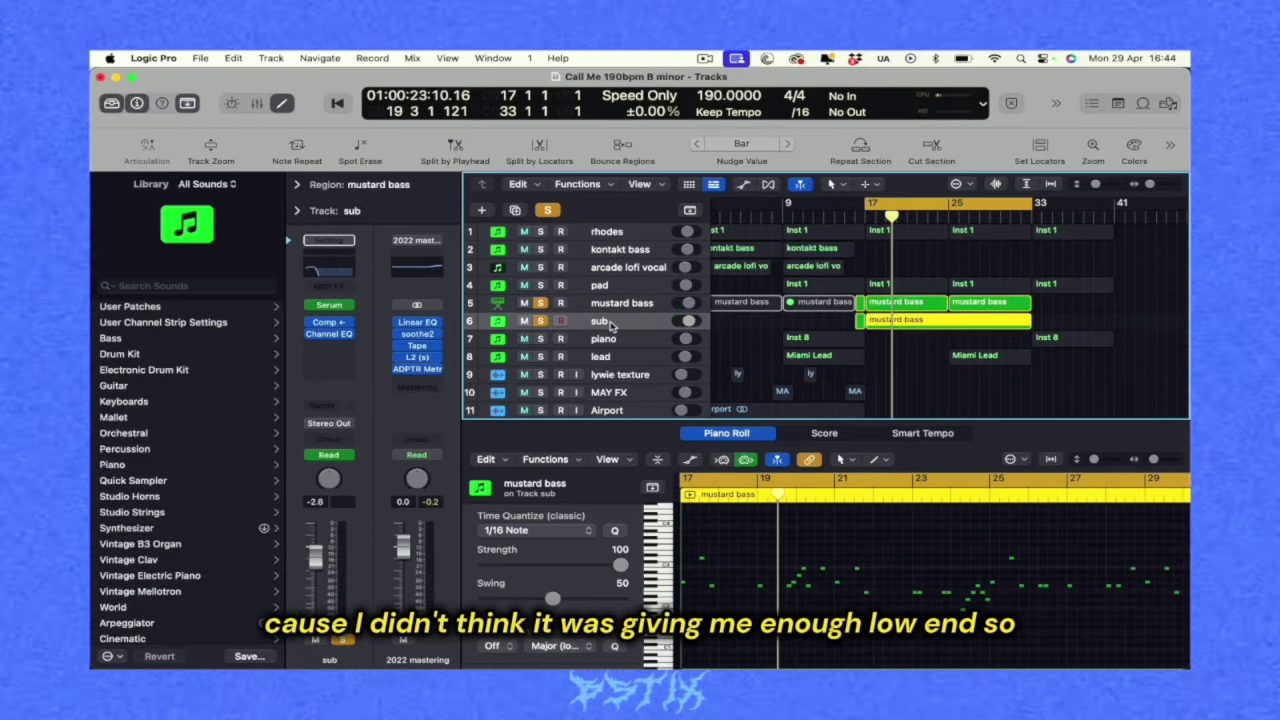
pyautogui.press('space')
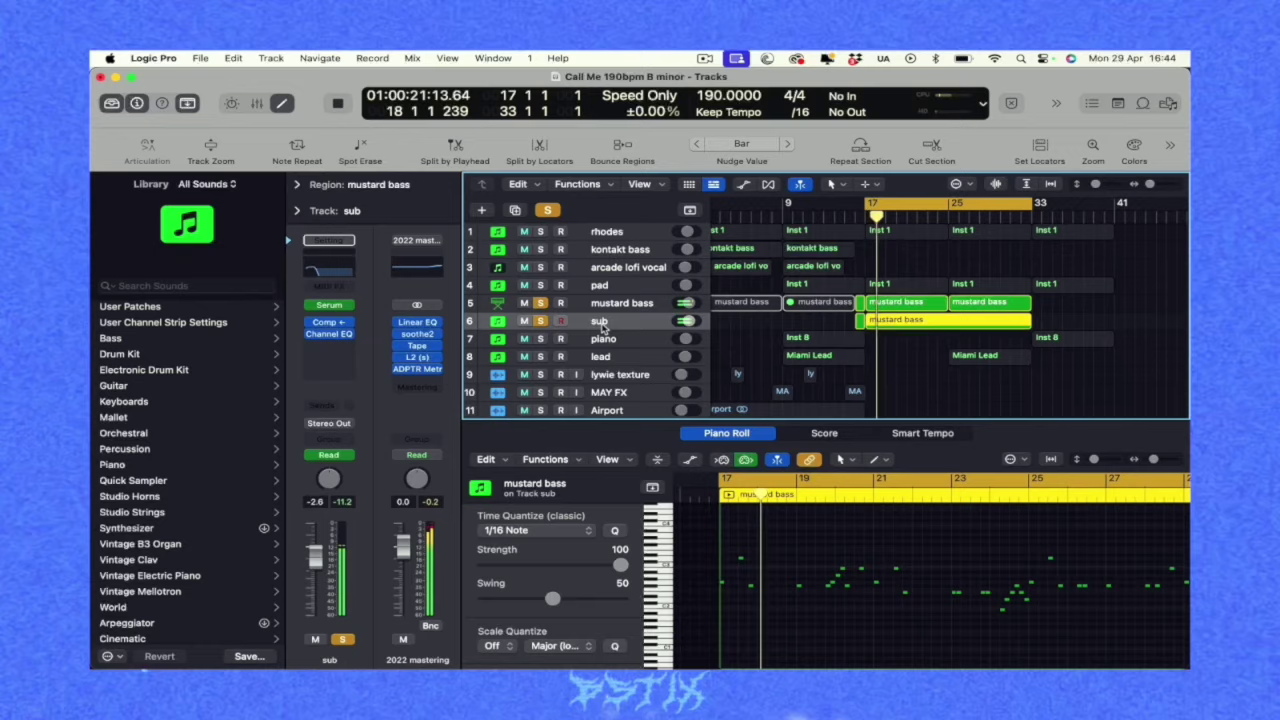
pyautogui.press('space')
# Step: Examine the sub track's Serum patch and its User preset folders, and clear the sub and mustard bass solos
pyautogui.press('v')
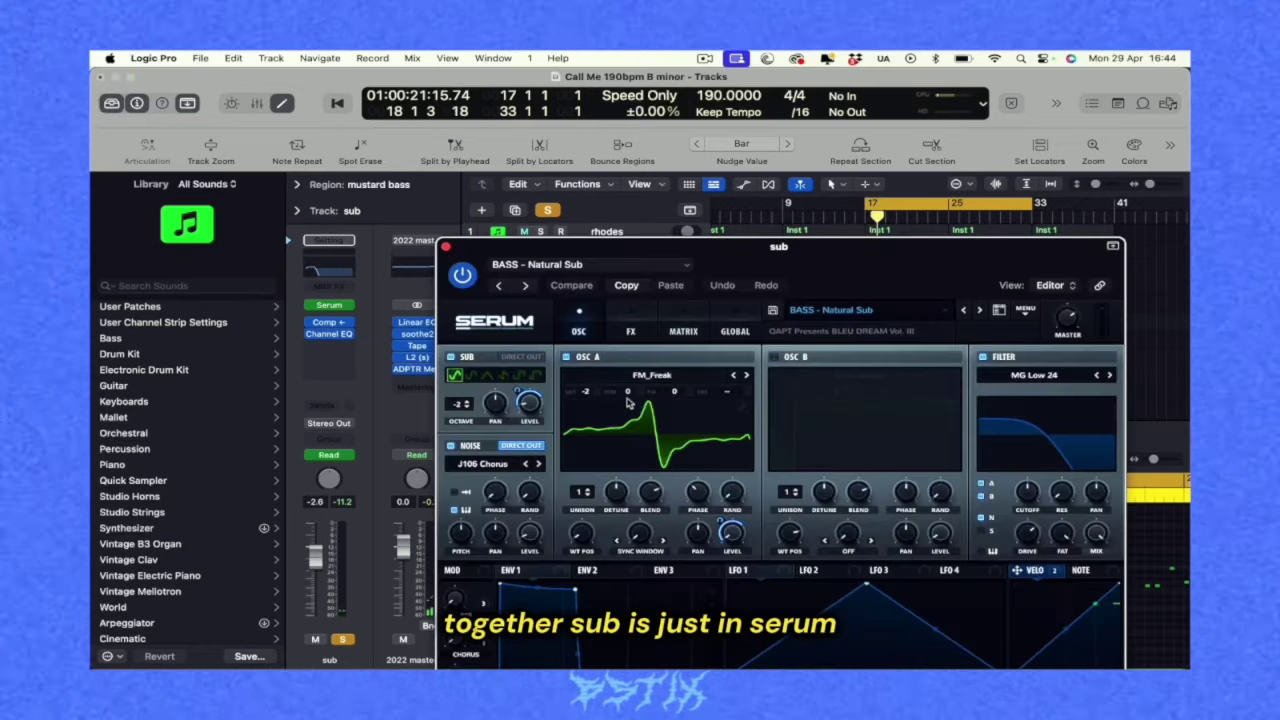
pyautogui.click(876, 318)
pyautogui.moveTo(880, 497)
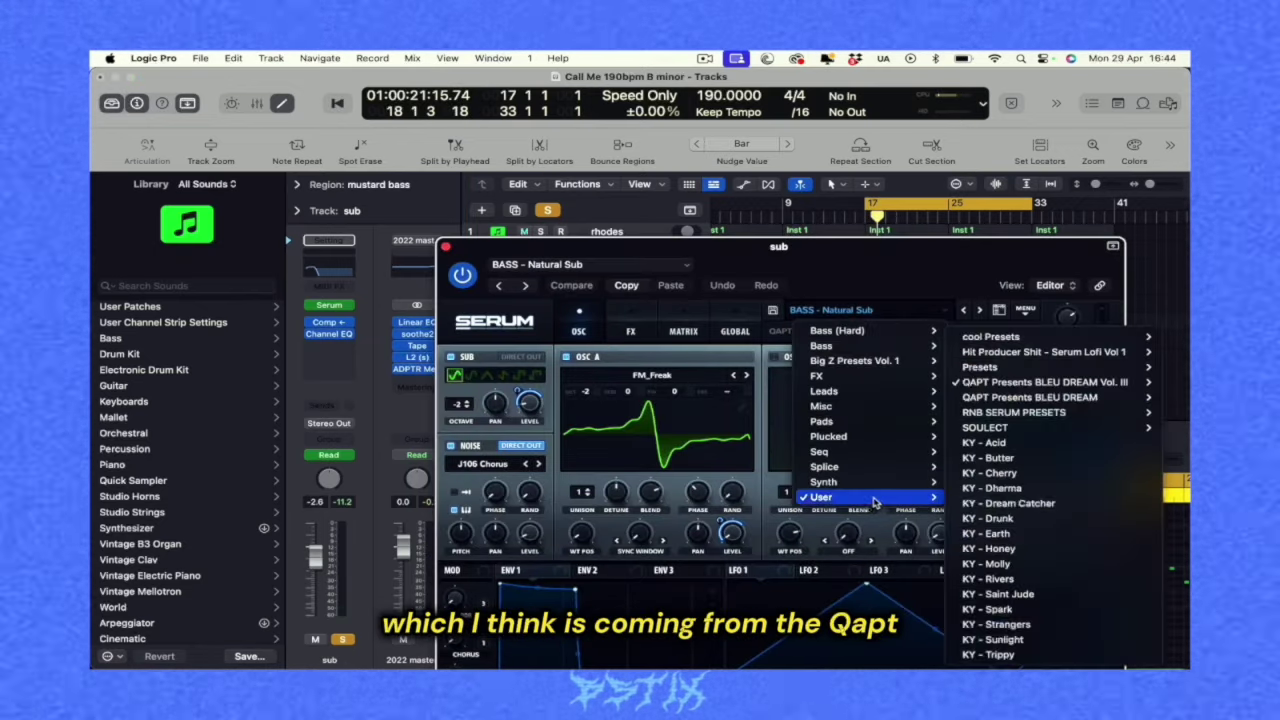
pyautogui.moveTo(990, 385)
pyautogui.moveTo(912, 383)
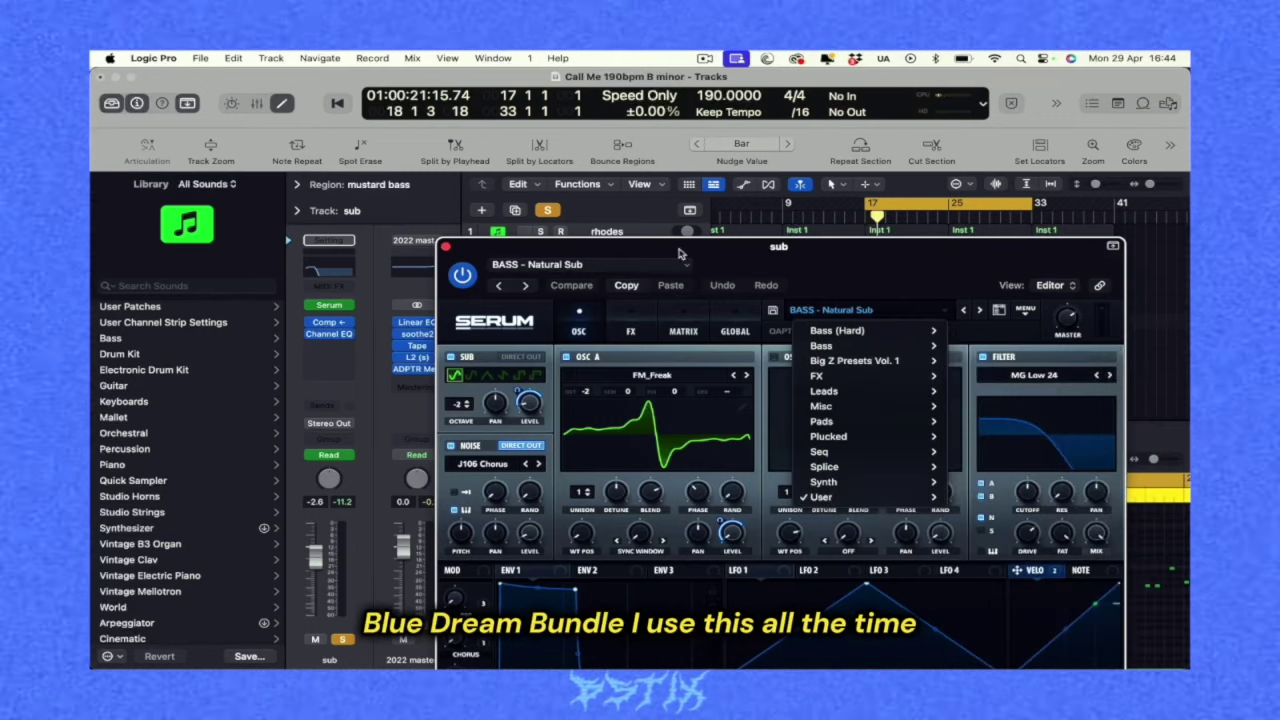
pyautogui.click(446, 247)
pyautogui.click(446, 247)
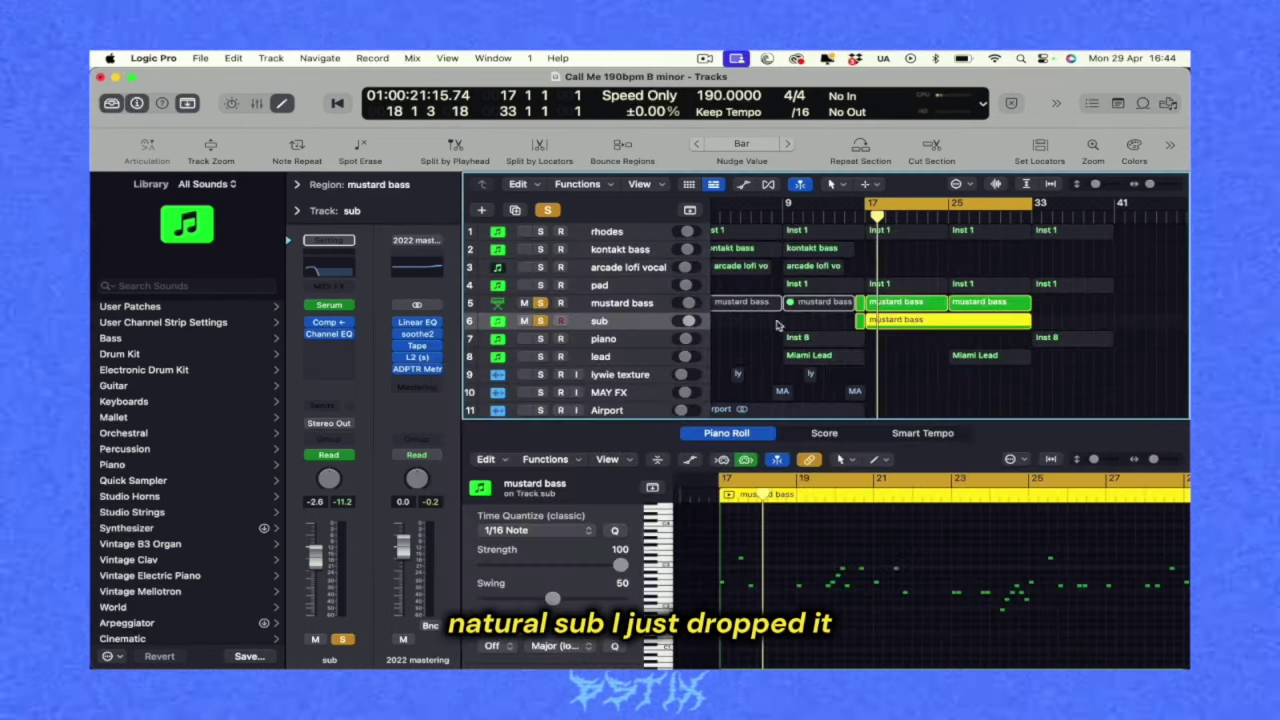
pyautogui.click(540, 303)
pyautogui.click(540, 321)
# Step: Solo all the drum tracks from rim to cowbell and play them from bar 17
pyautogui.scroll(-1, 660, 363)
pyautogui.scroll(-5, 660, 363)
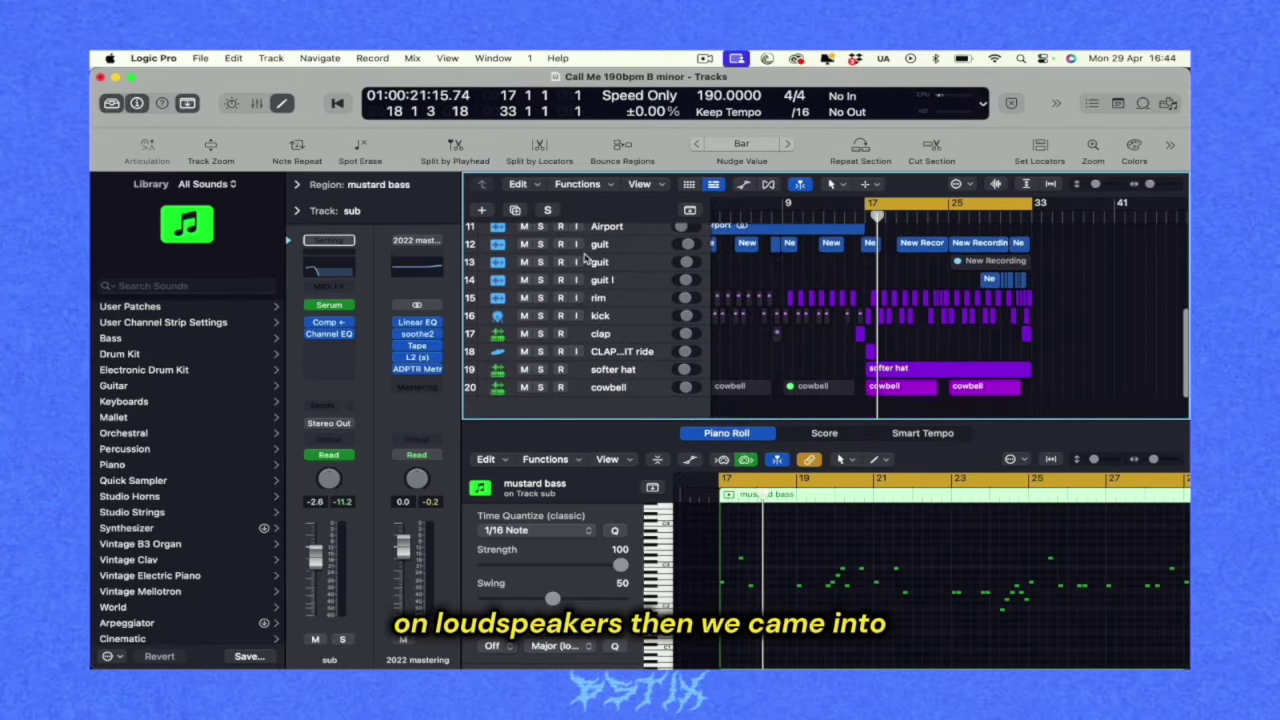
pyautogui.moveTo(540, 300); pyautogui.dragTo(537, 390)
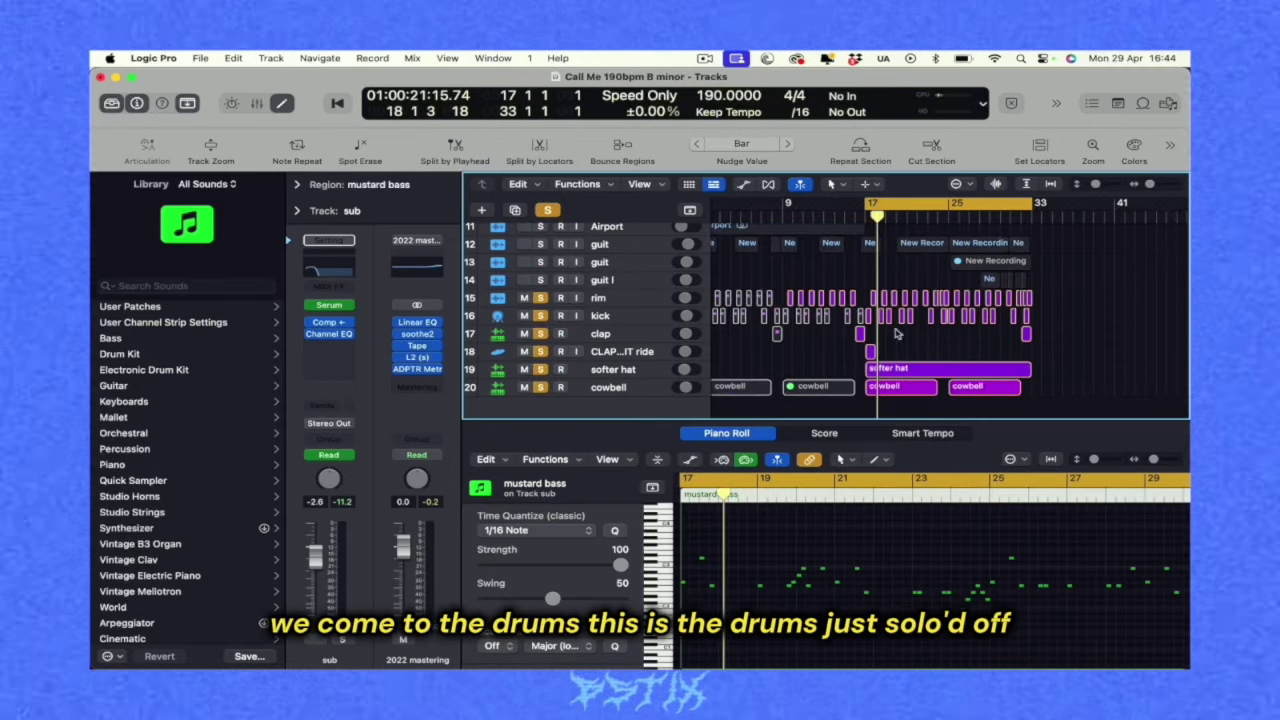
pyautogui.press('space')
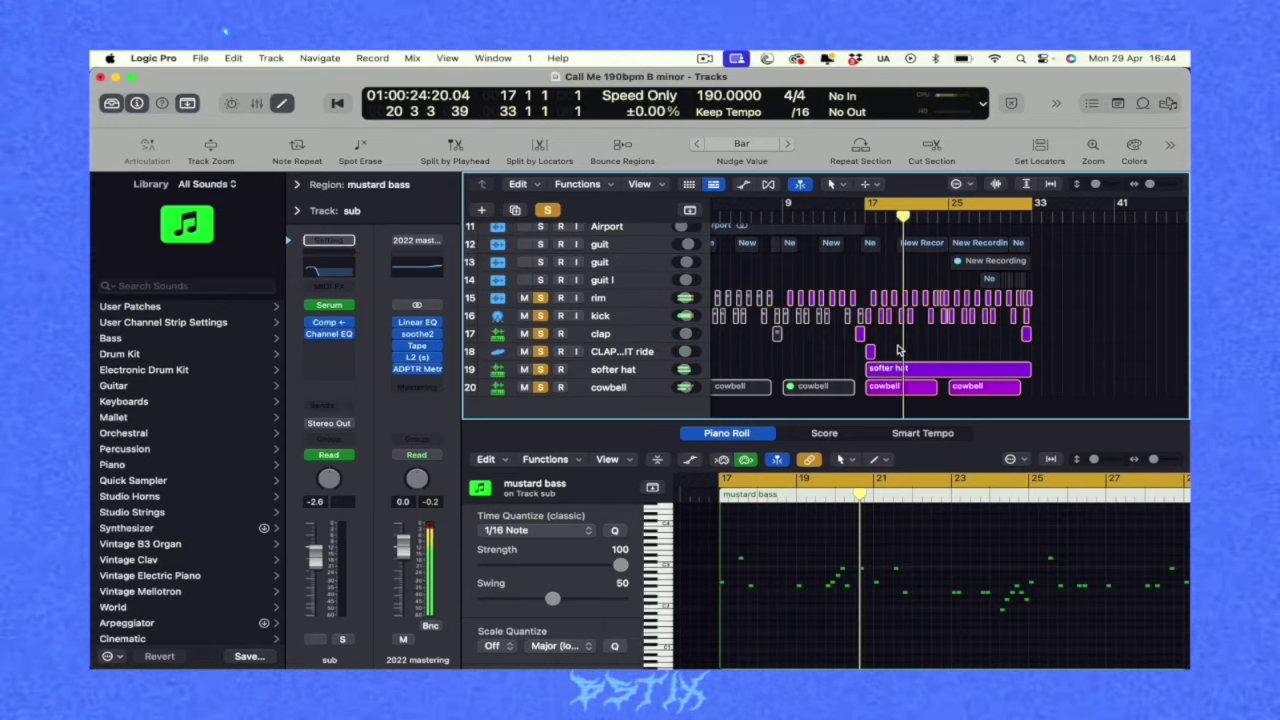
# Step: Select the softer hat, rim and kick tracks in turn to check their sounds and patterns
pyautogui.click(612, 370)
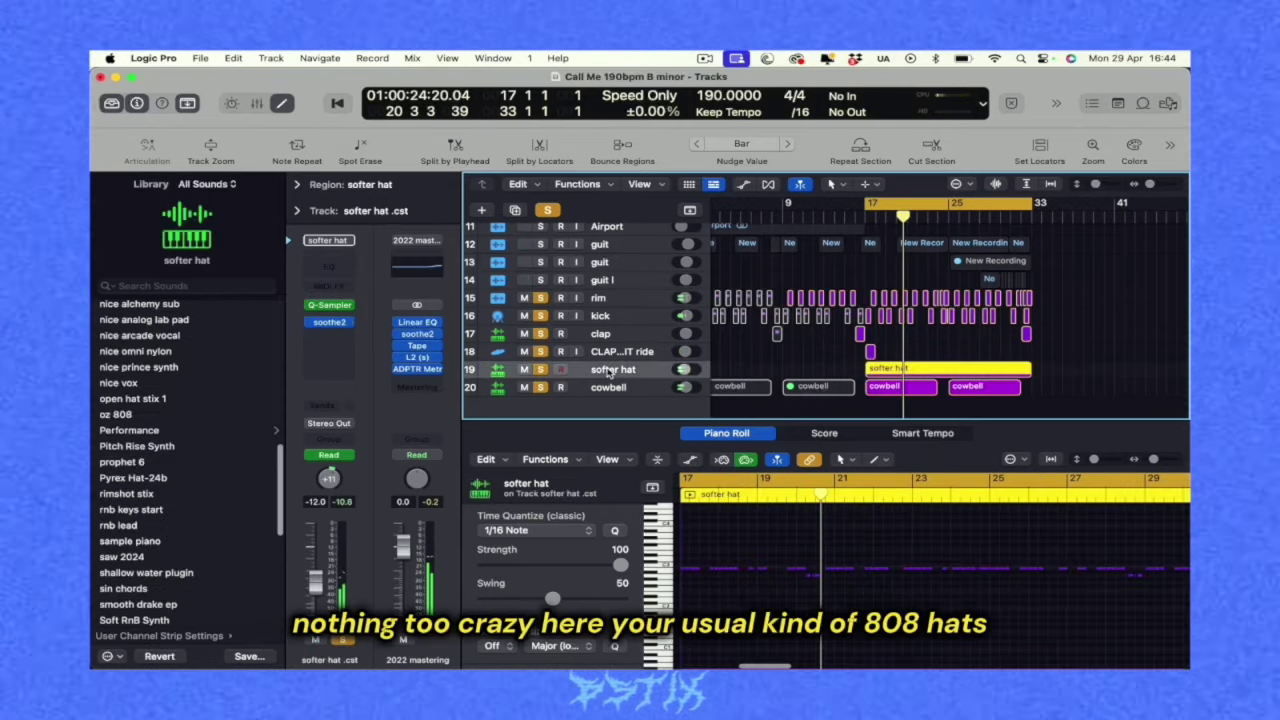
pyautogui.click(598, 300)
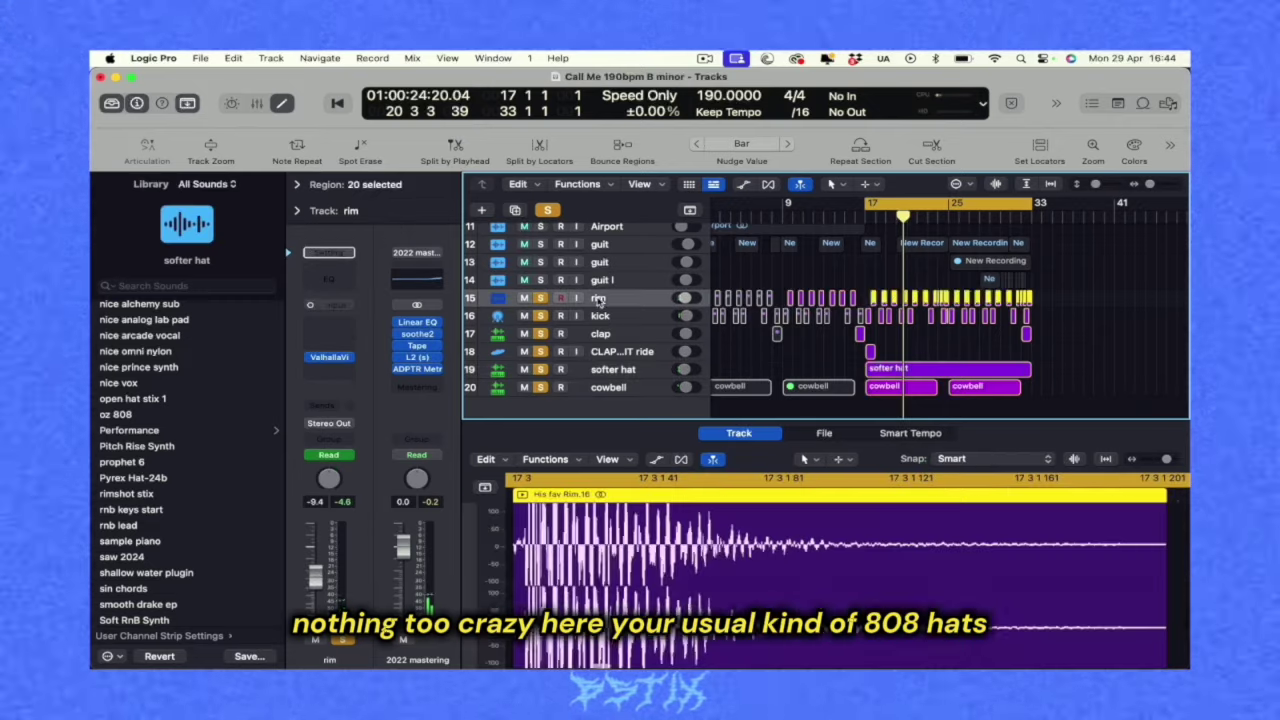
pyautogui.click(606, 317)
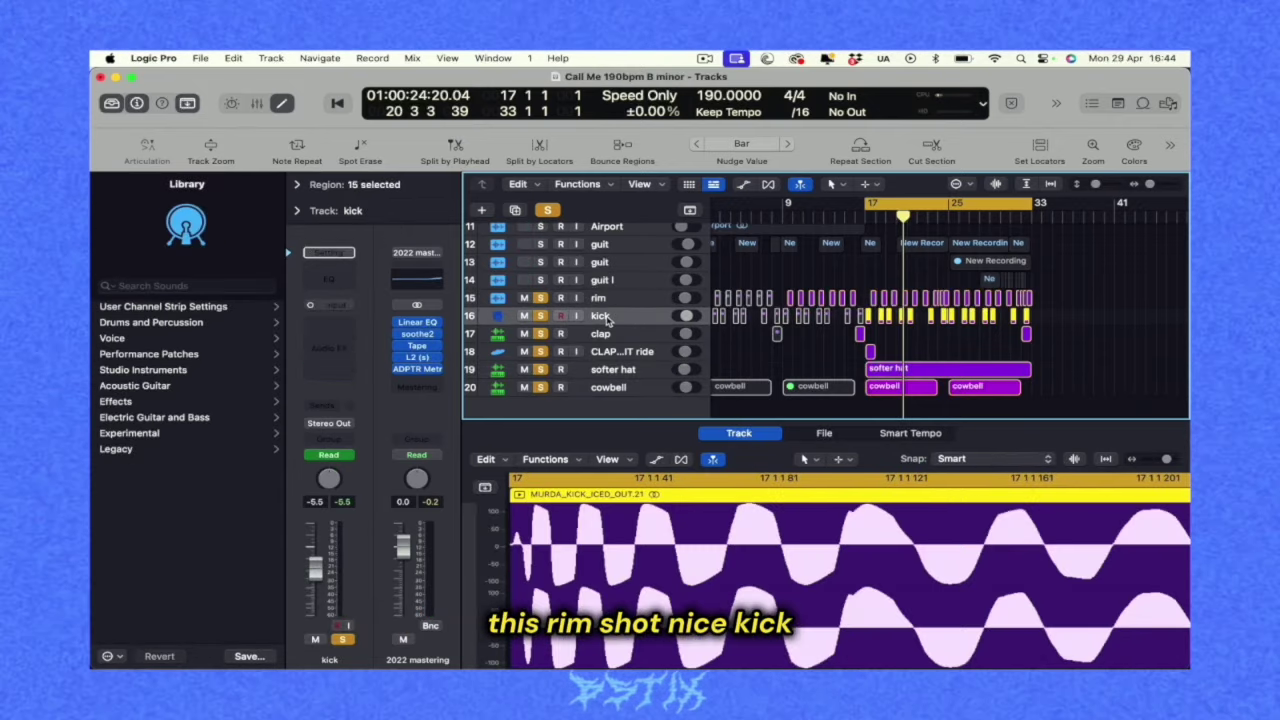
pyautogui.scroll(3, 843, 338)
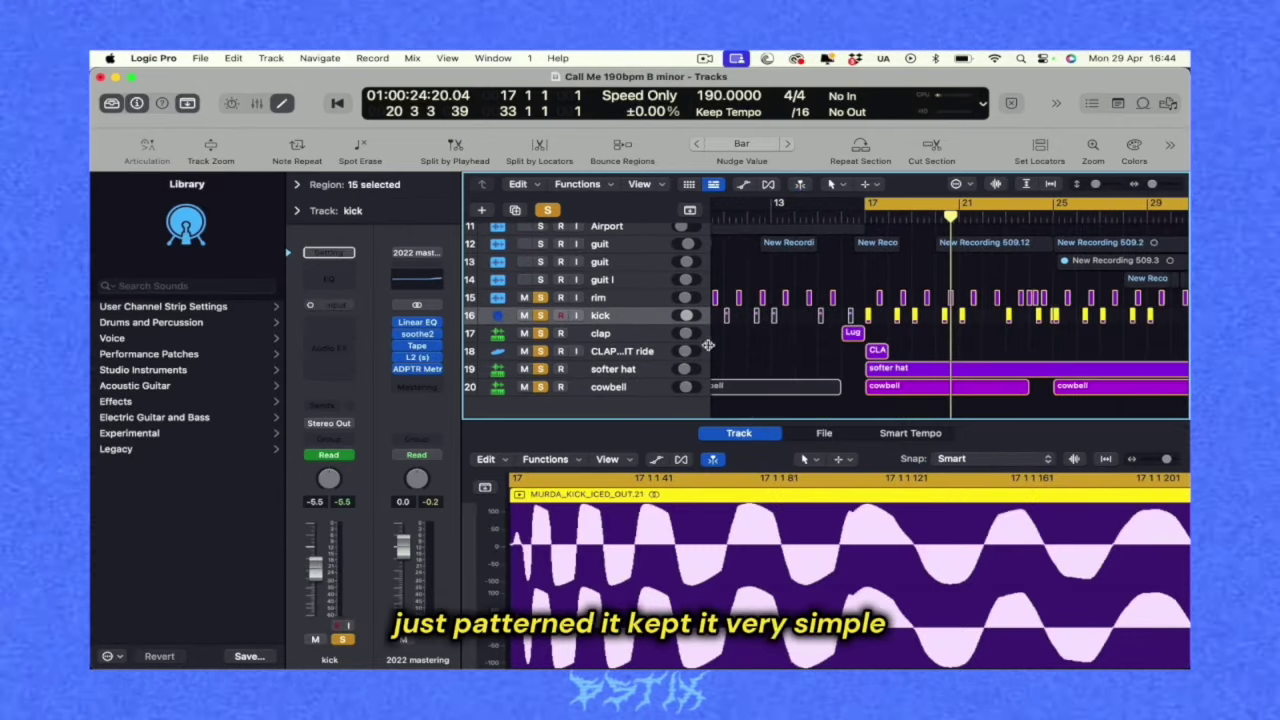
# Step: Play the Luger Slap Clap fill and the ride with the cycle starting at bar 16, and select the cowbell track
pyautogui.click(625, 352)
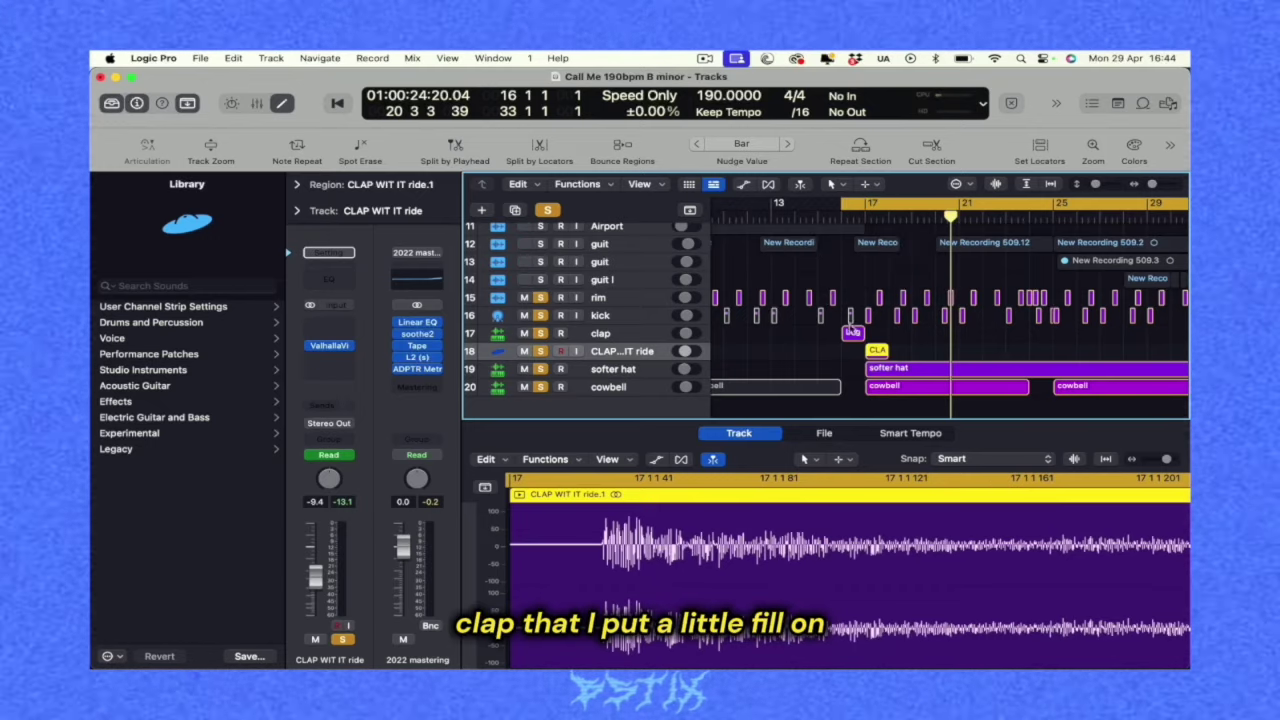
pyautogui.click(851, 332)
pyautogui.hscroll(-3, 790, 527)
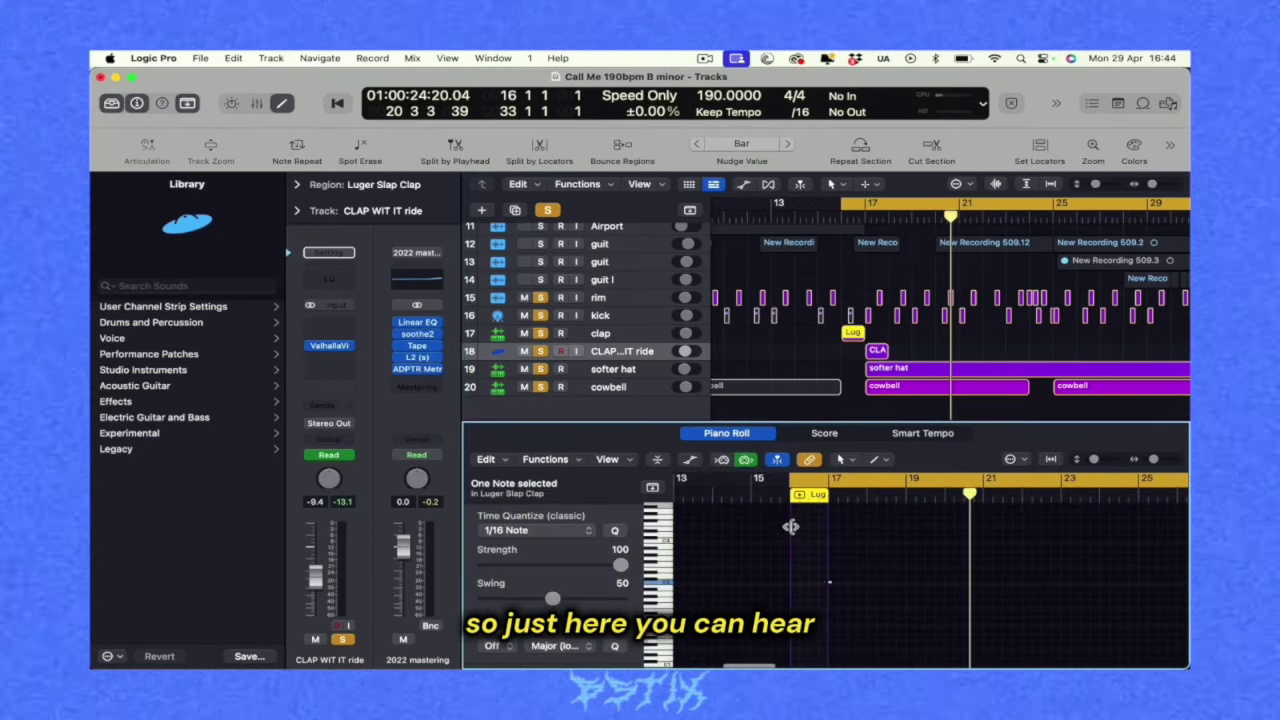
pyautogui.click(815, 494)
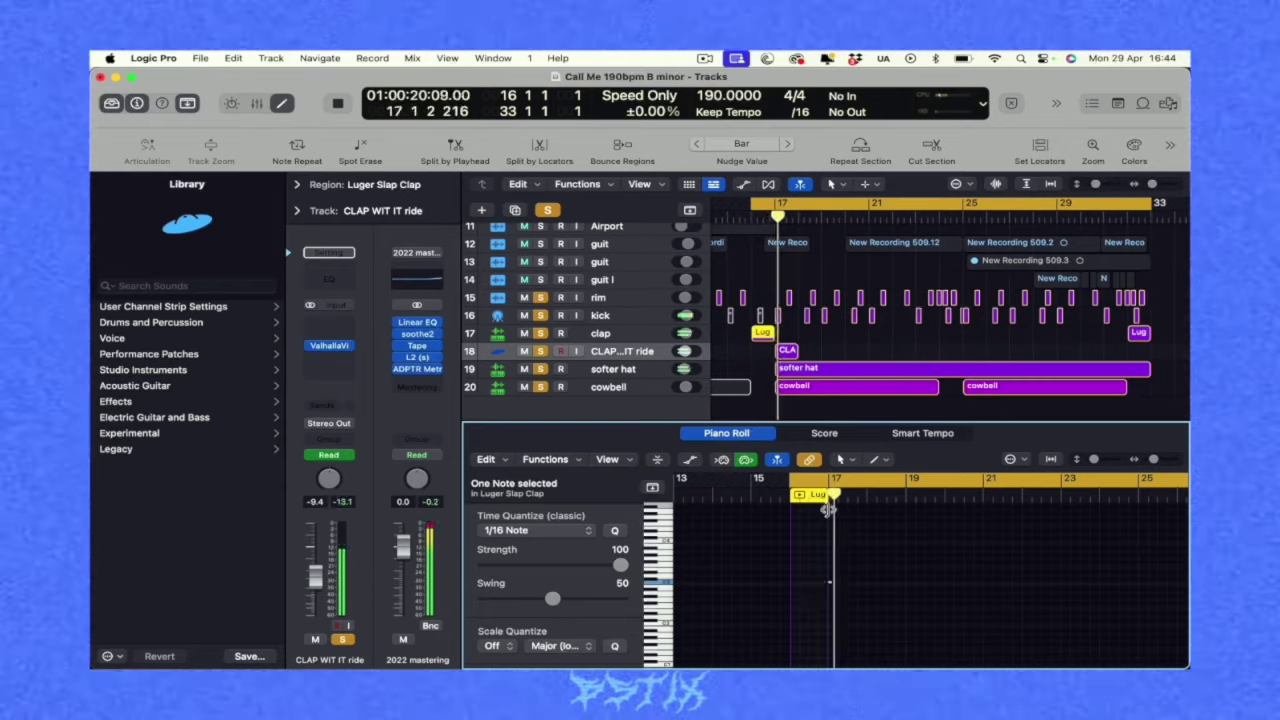
pyautogui.scroll(-5, 788, 343)
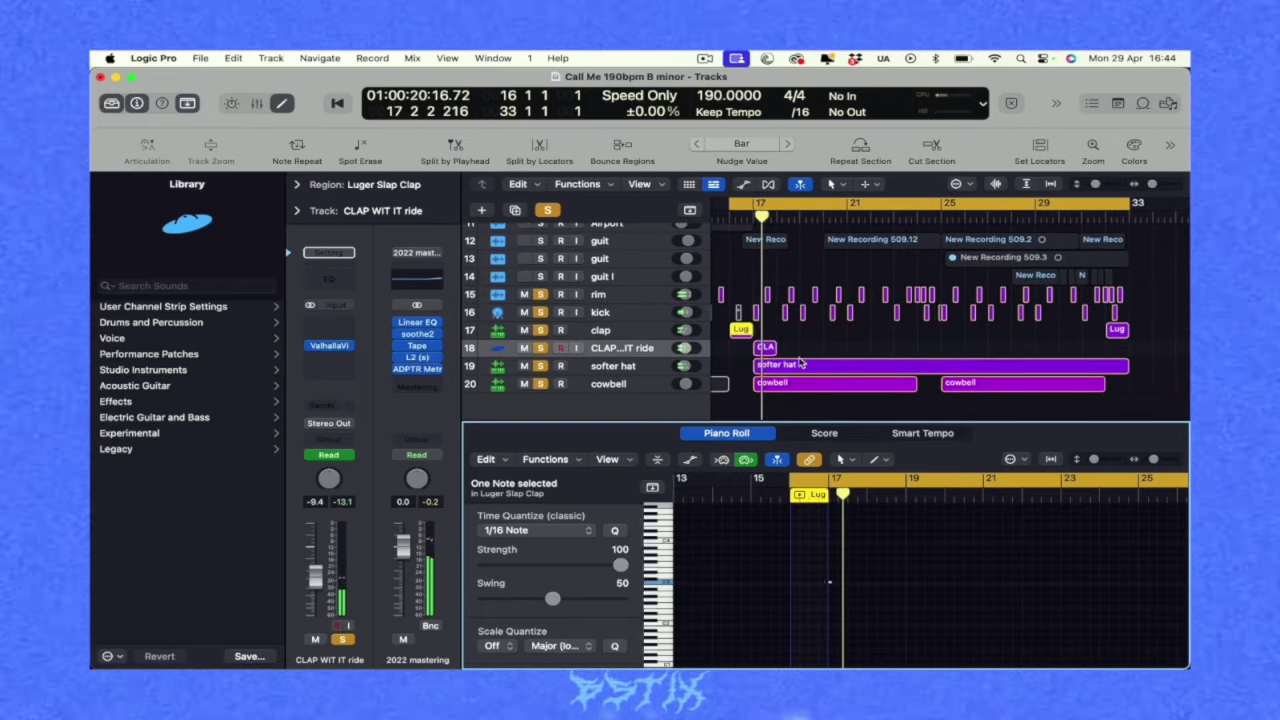
pyautogui.click(615, 382)
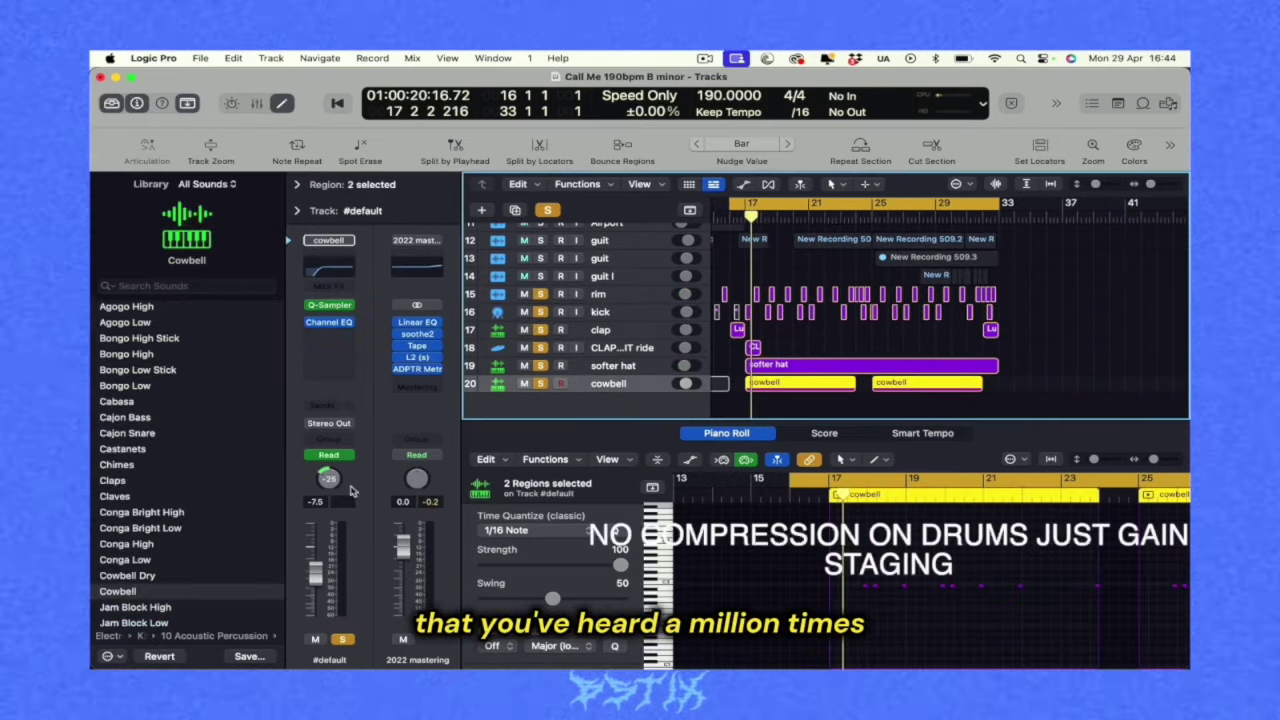
# Step: Solo the second guit track and guit l with the drums, and play the guitar variation from about bar 28
pyautogui.scroll(5, 706, 349)
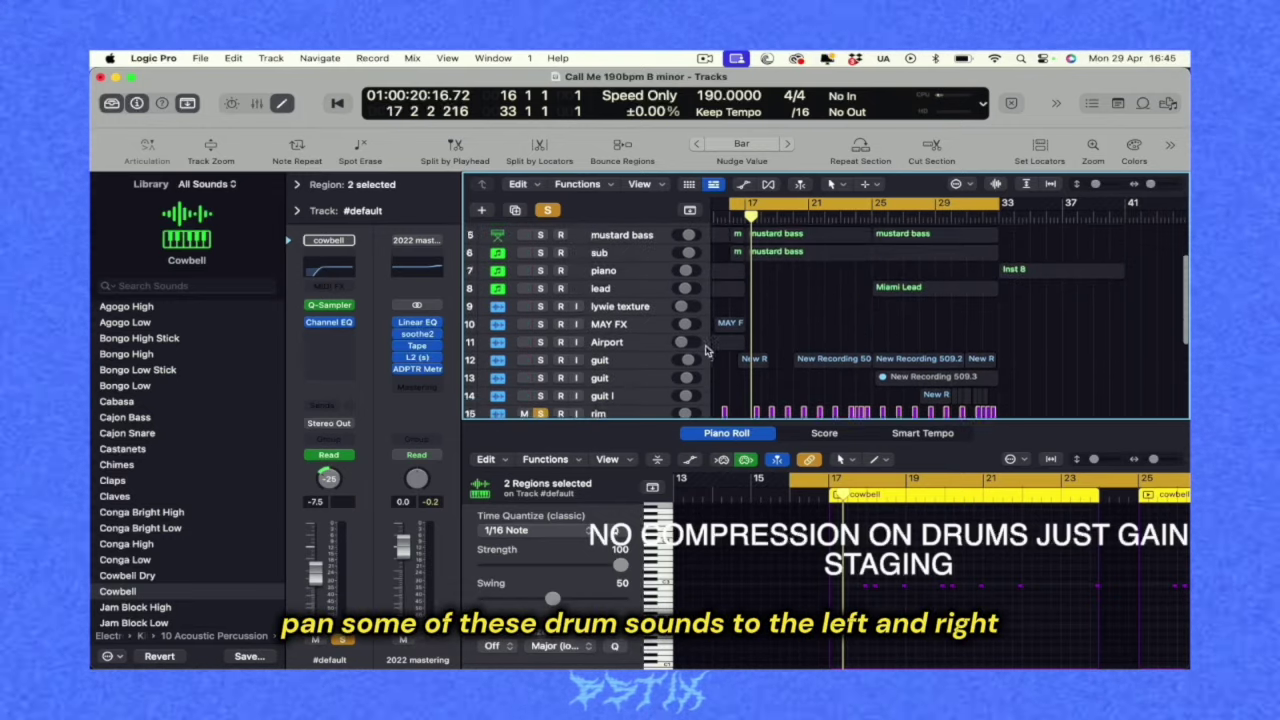
pyautogui.click(540, 361)
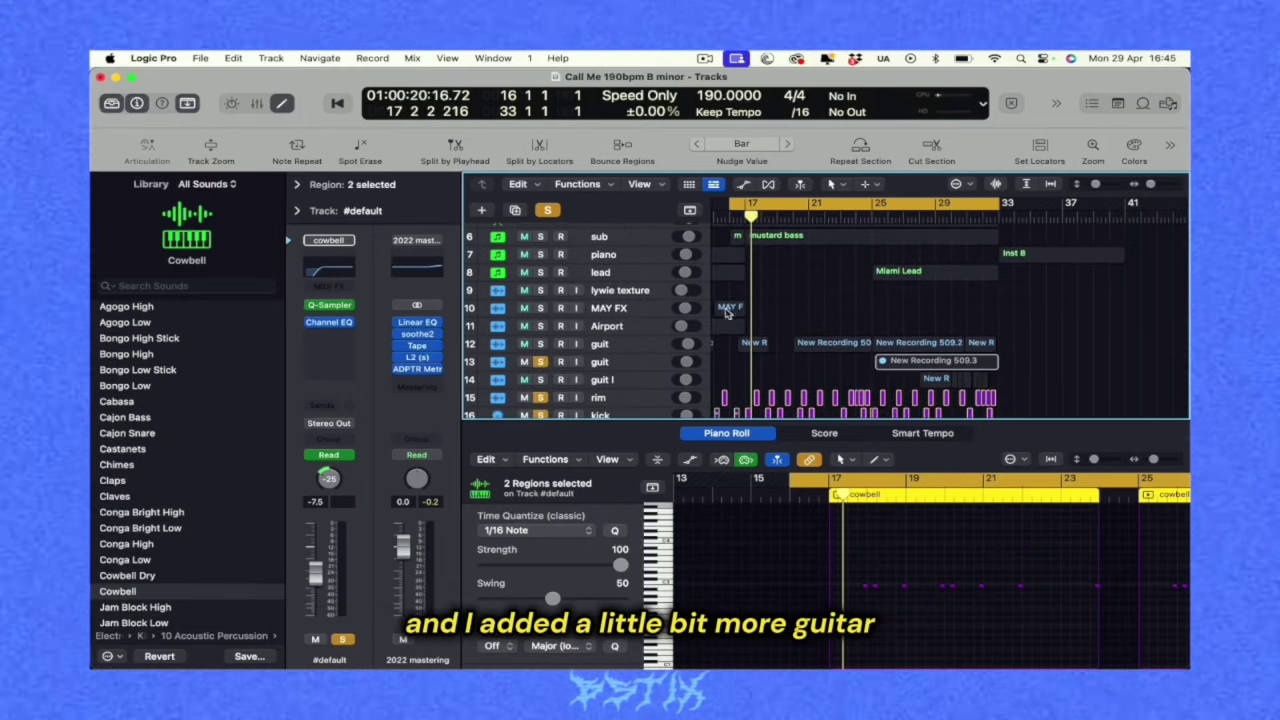
pyautogui.click(540, 379)
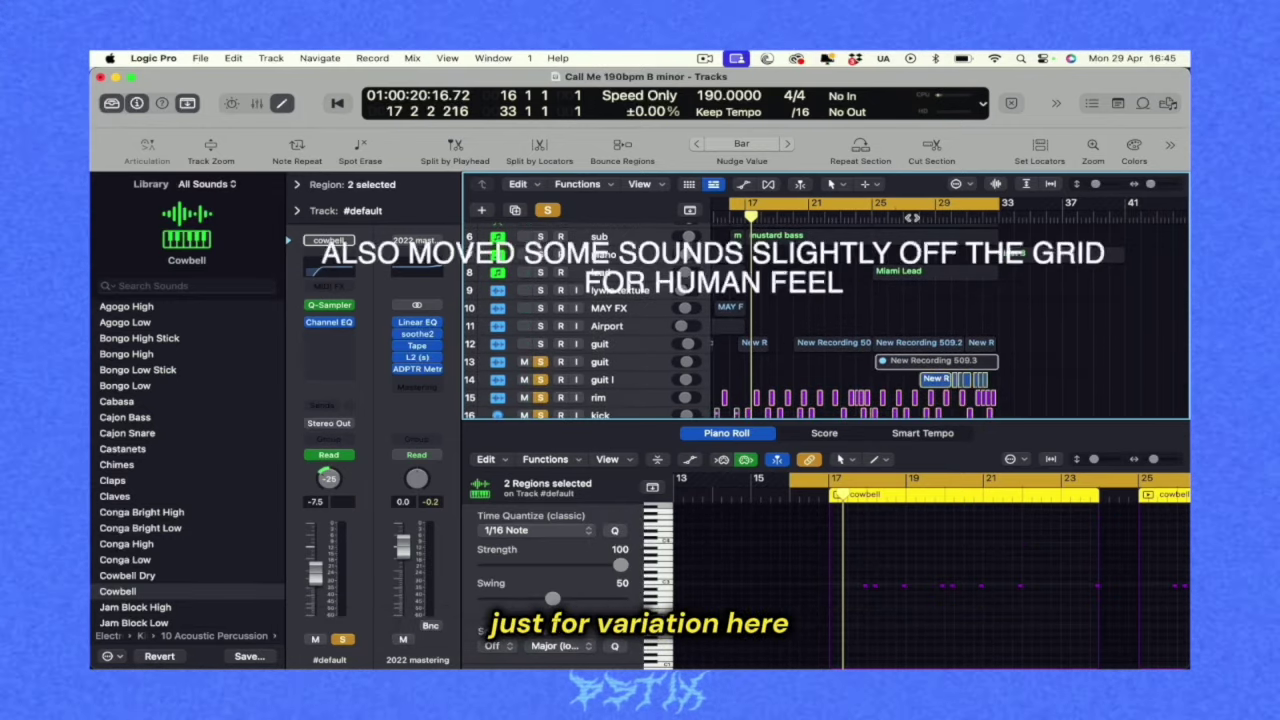
pyautogui.press('space')
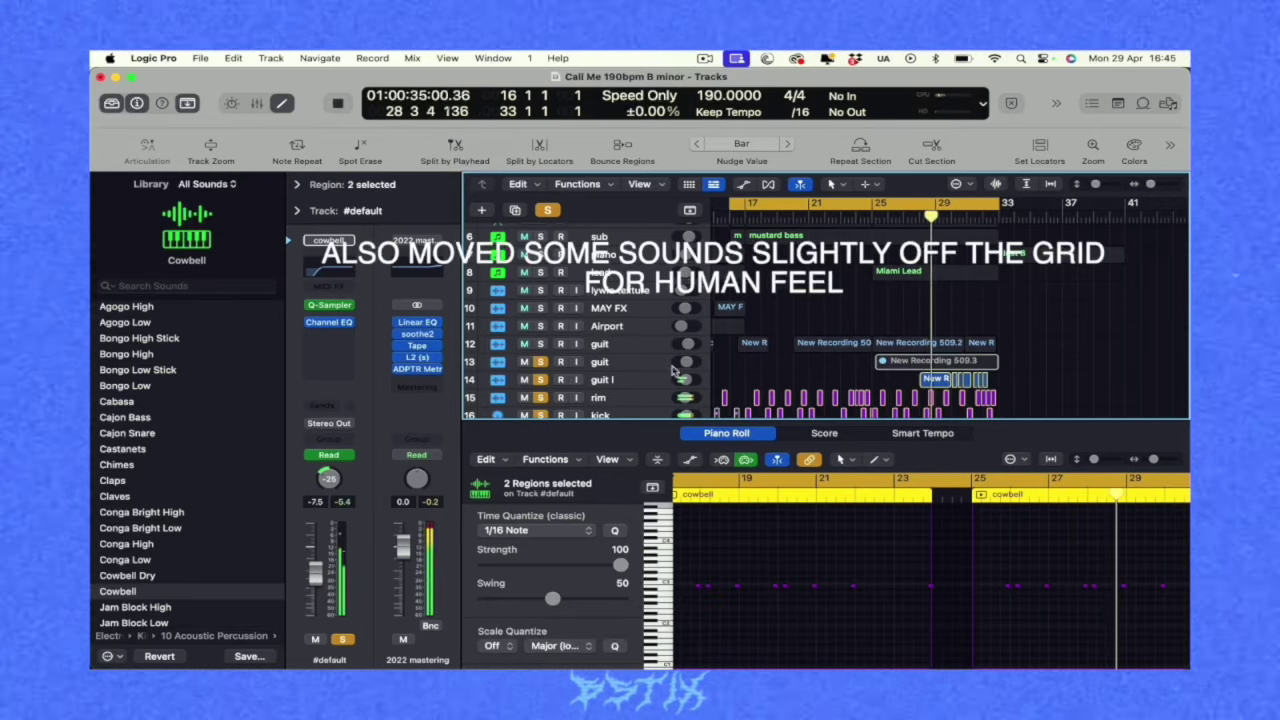
pyautogui.click(650, 380)
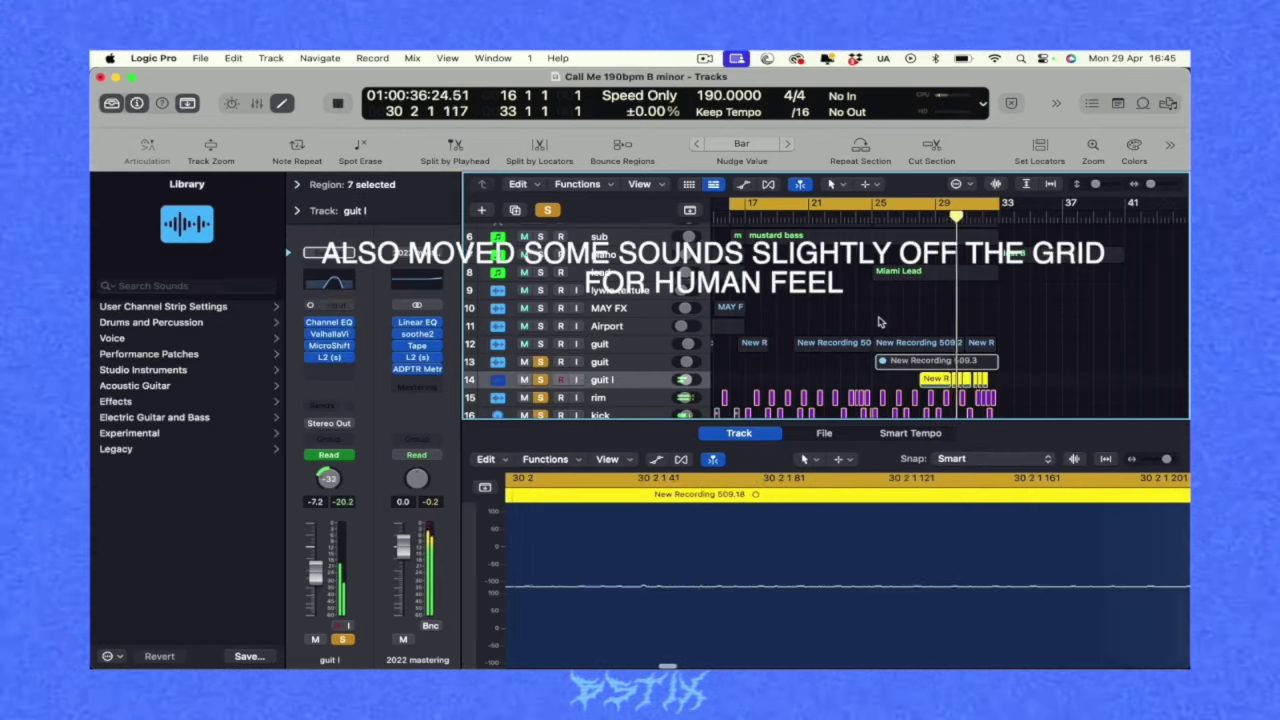
pyautogui.scroll(-3, 880, 322)
pyautogui.press('space')
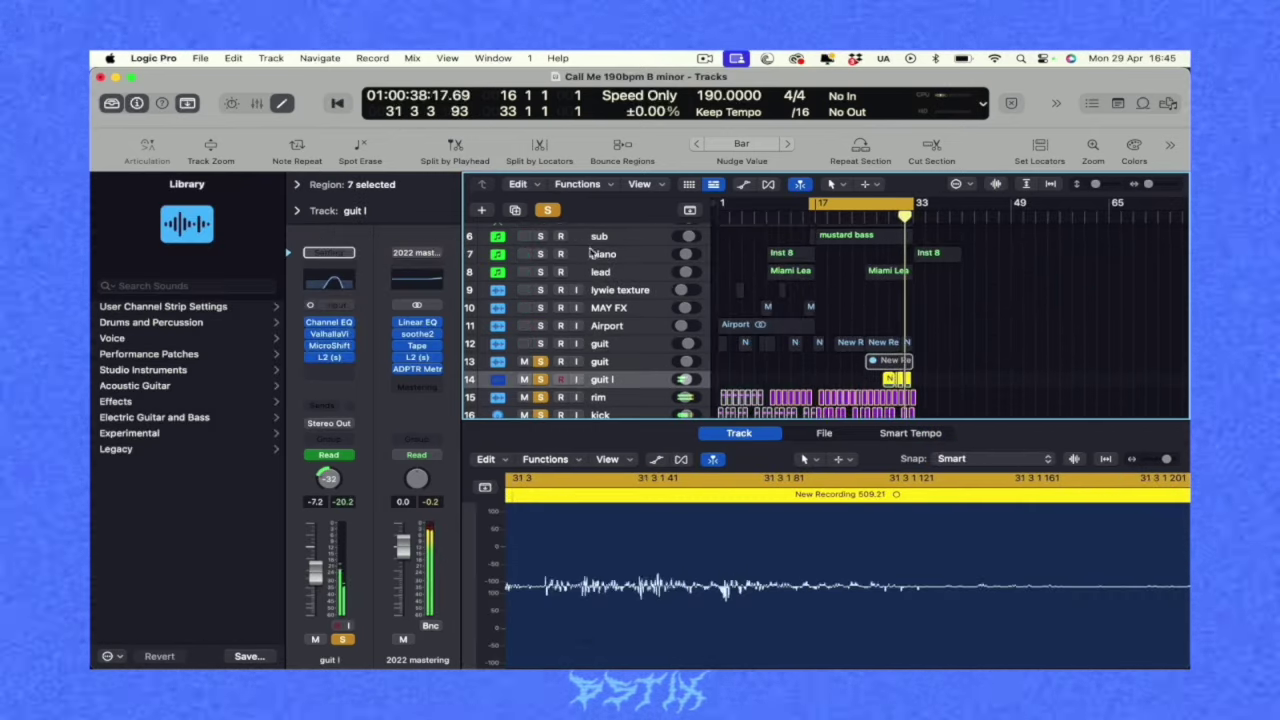
# Step: Clear all solos and play the full drop with the cycle set to bars 16 to 33
pyautogui.click(547, 210)
pyautogui.press('space')
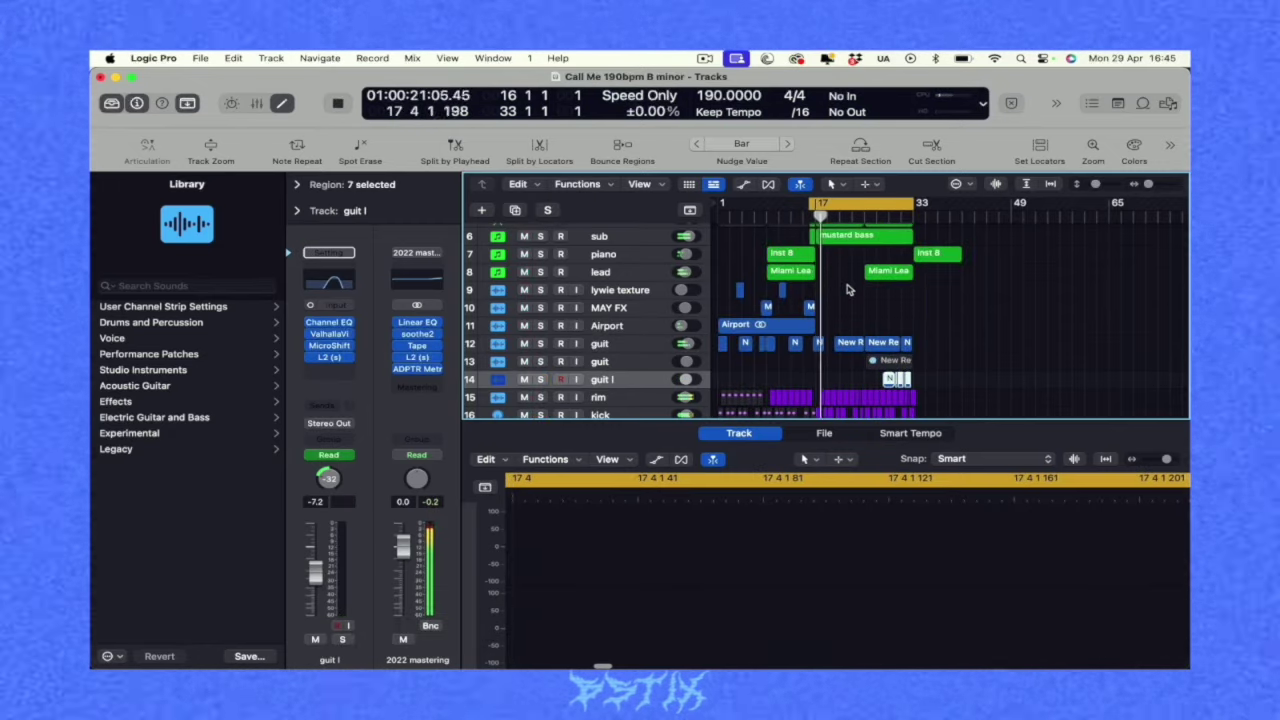
pyautogui.scroll(5, 847, 290)
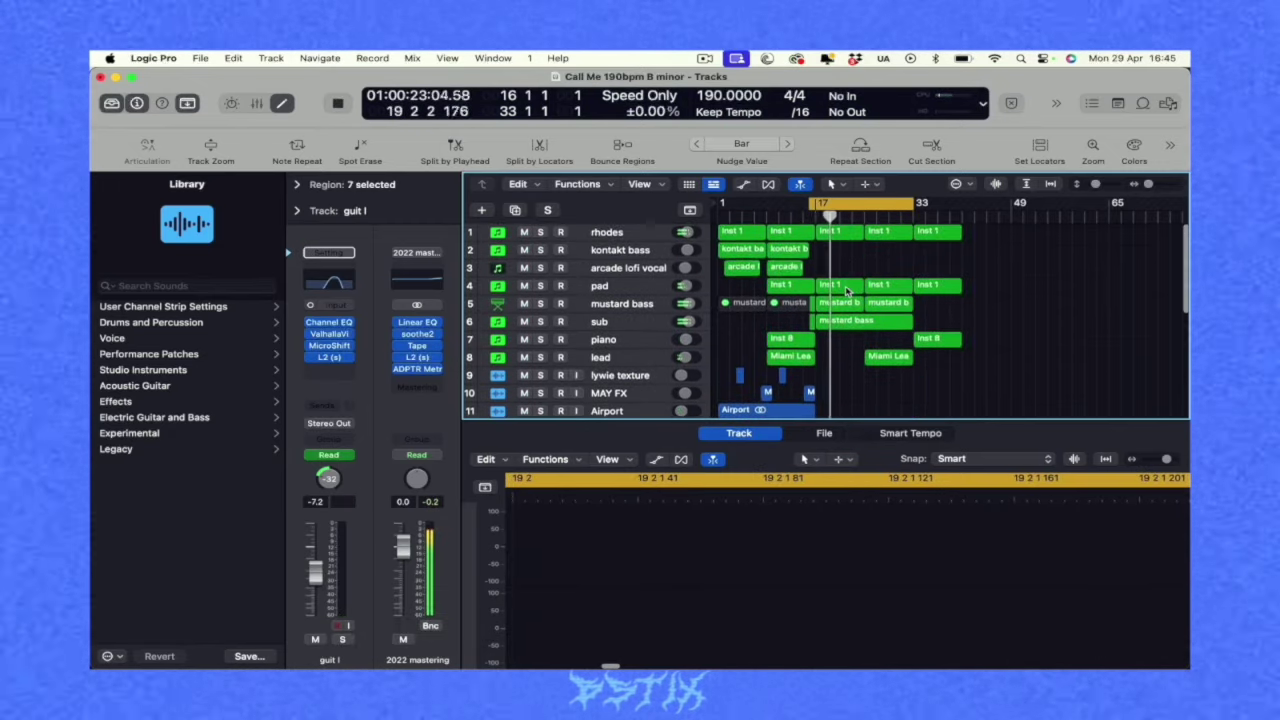